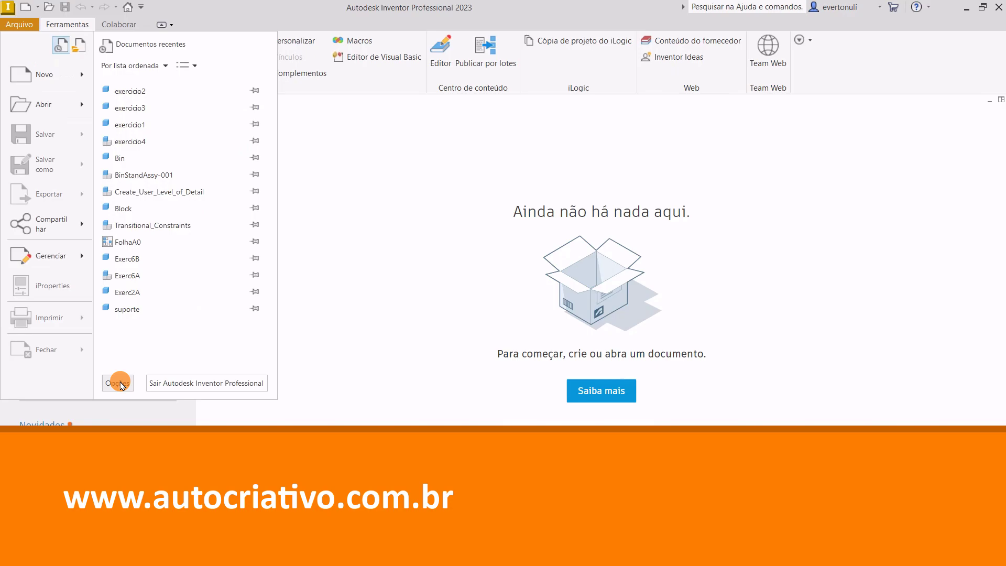
Open the application options and look through the Salvar, Arquivo and Cores categories, ending at the Geral settings.
{"action": "left_click", "coordinate": [119, 384]}
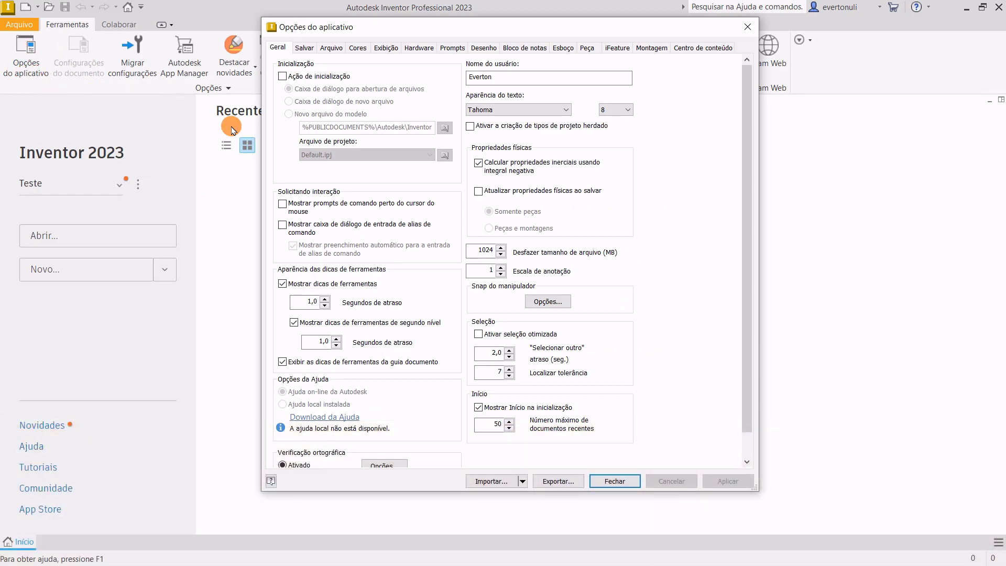
{"action": "left_click", "coordinate": [303, 47]}
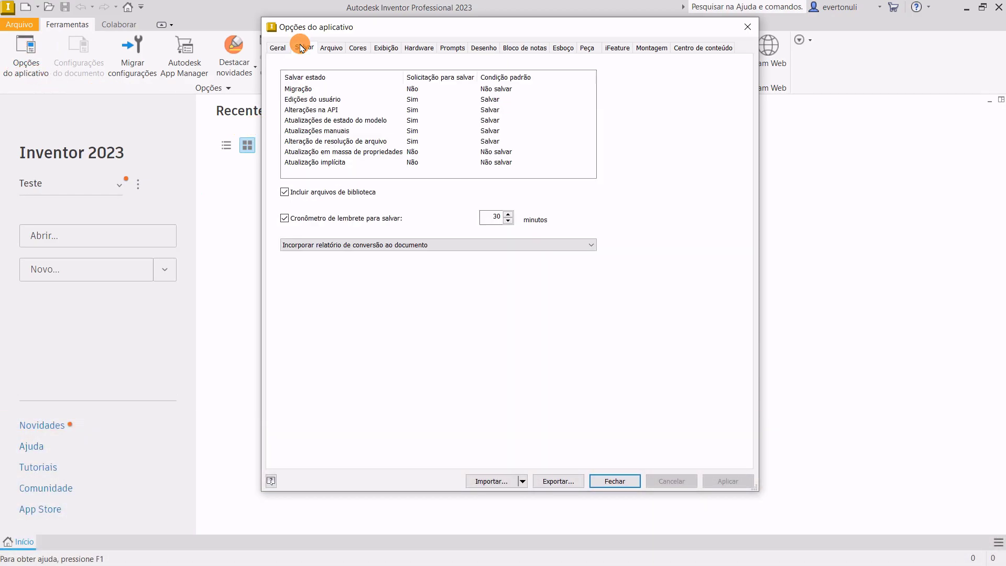
{"action": "left_click", "coordinate": [331, 47]}
{"action": "left_click", "coordinate": [351, 48]}
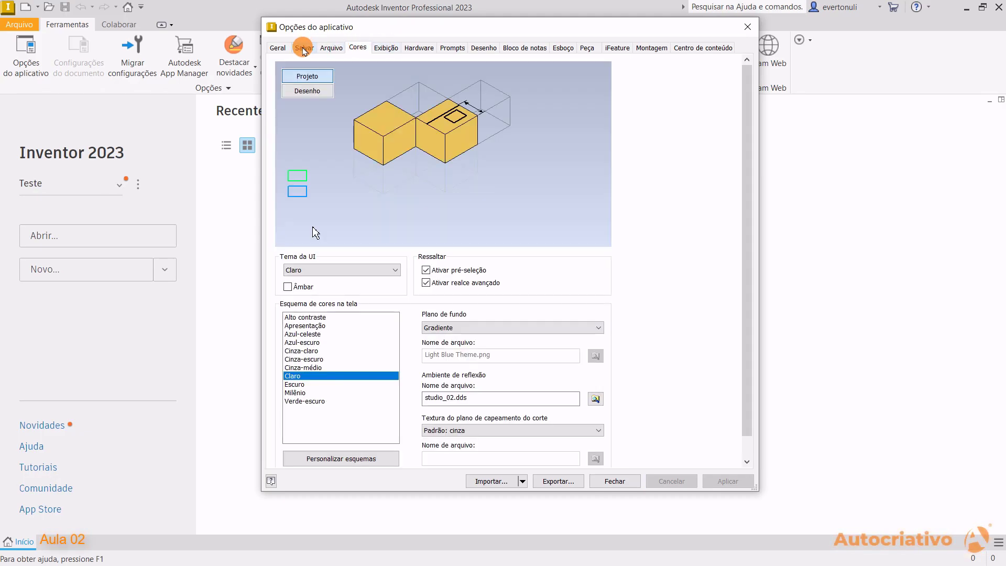
{"action": "left_click", "coordinate": [304, 48]}
{"action": "left_click", "coordinate": [281, 49]}
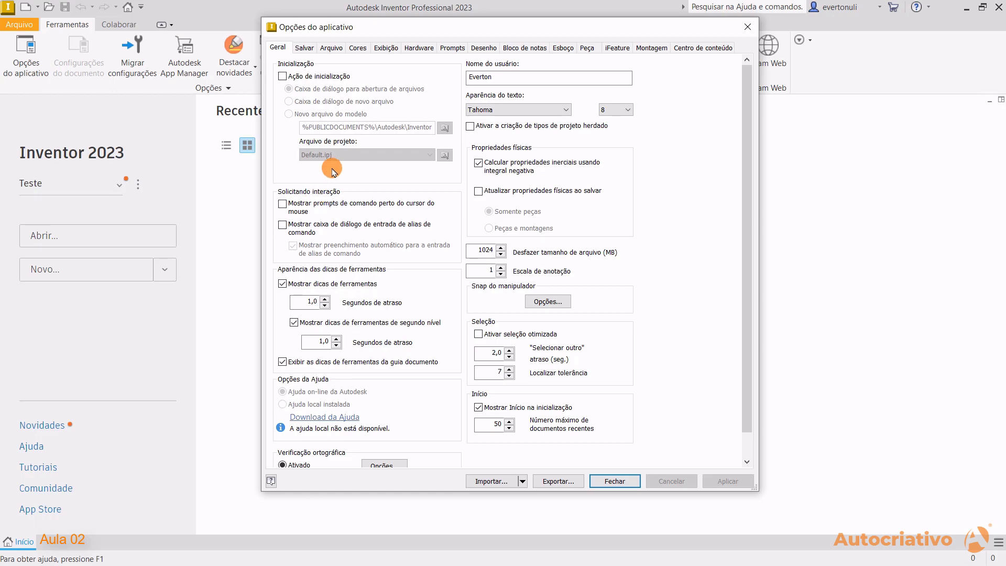
Enable the startup action that shows the file opening dialog, apply it and close the application options.
{"action": "left_click", "coordinate": [284, 76]}
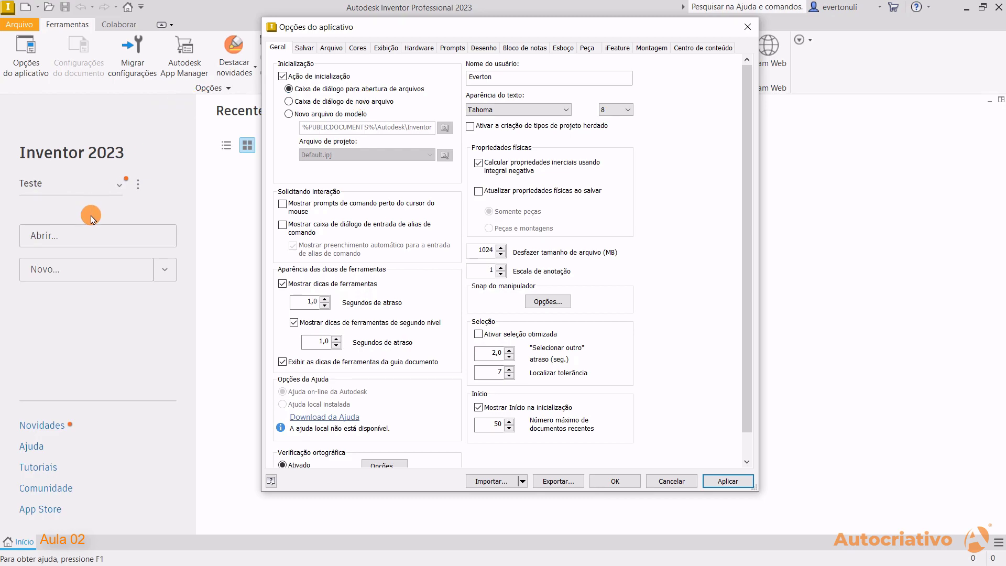
{"action": "left_click_drag", "start_coordinate": [425, 30], "coordinate": [423, 222]}
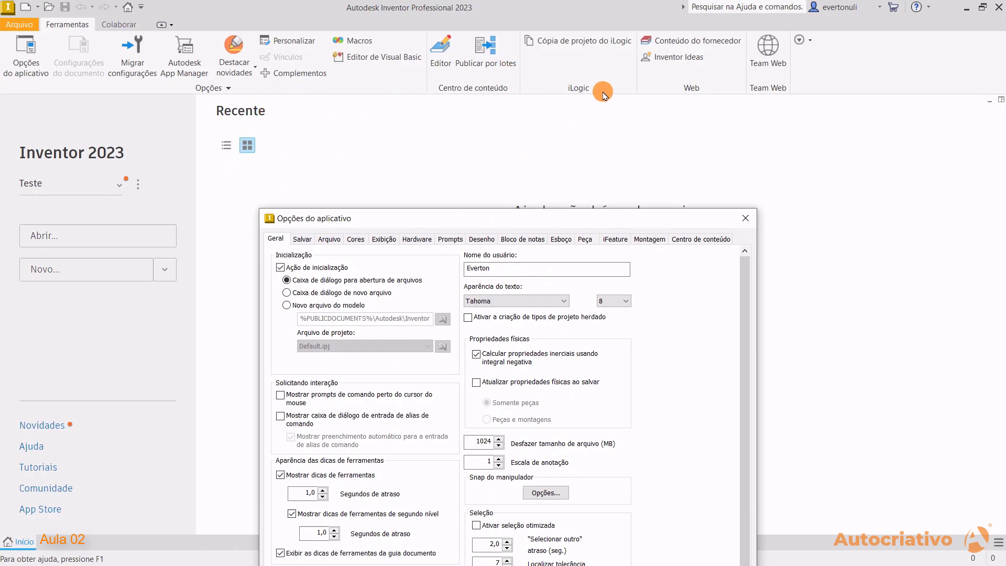
{"action": "left_click_drag", "start_coordinate": [475, 216], "coordinate": [487, 43]}
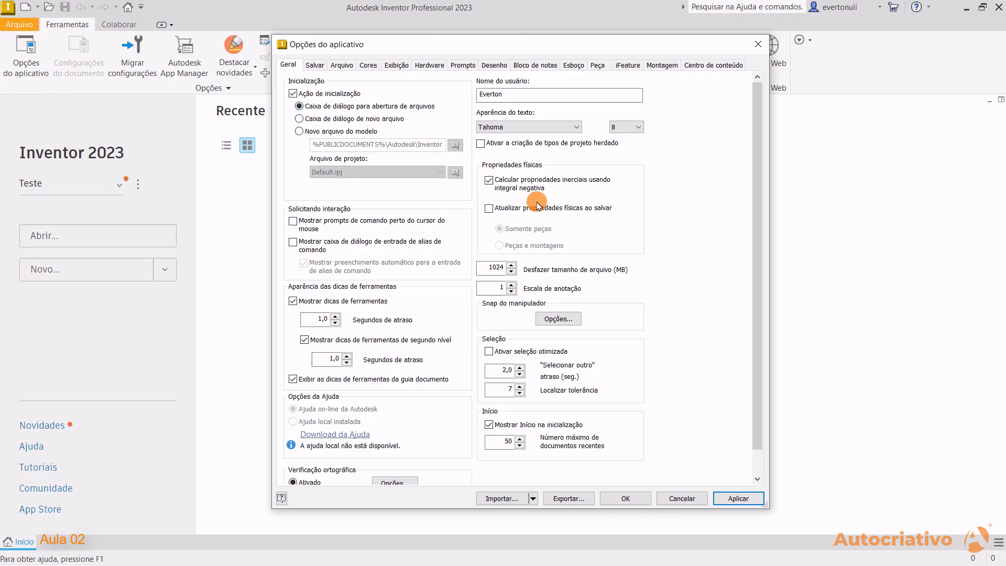
{"action": "left_click", "coordinate": [749, 498]}
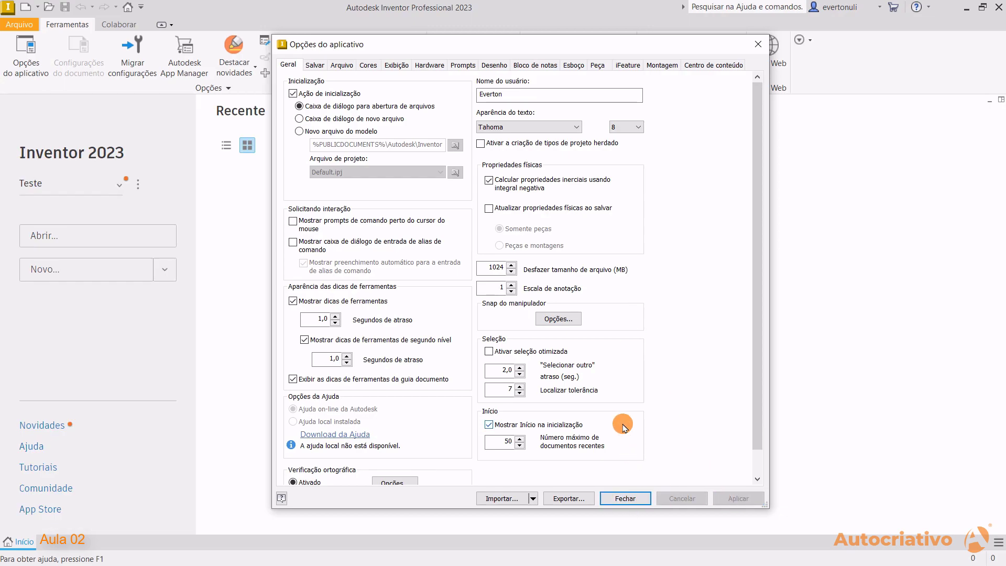
{"action": "left_click", "coordinate": [635, 498]}
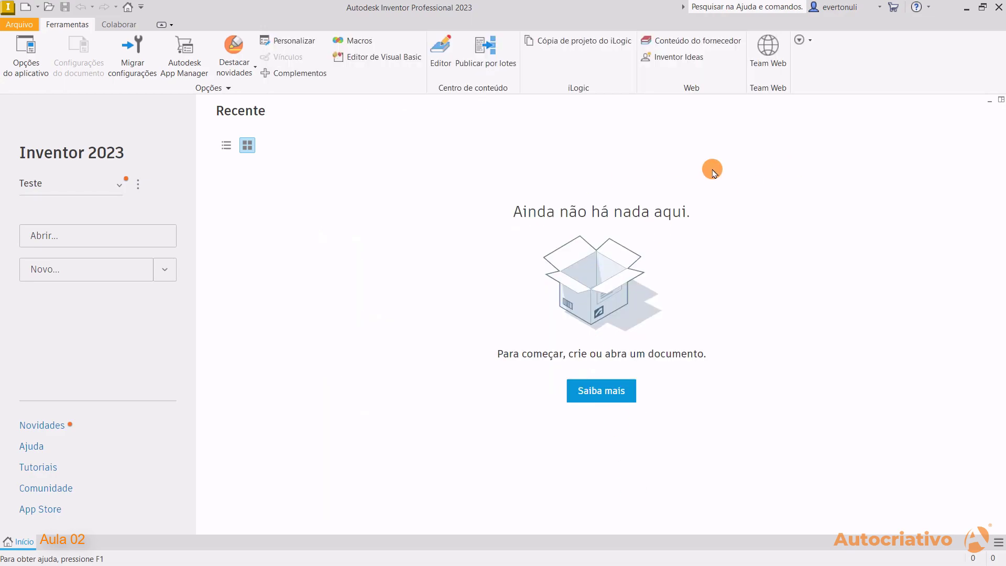
Bring up the file opening dialog and dismiss it without opening a file.
{"action": "key", "text": "ctrl+n"}
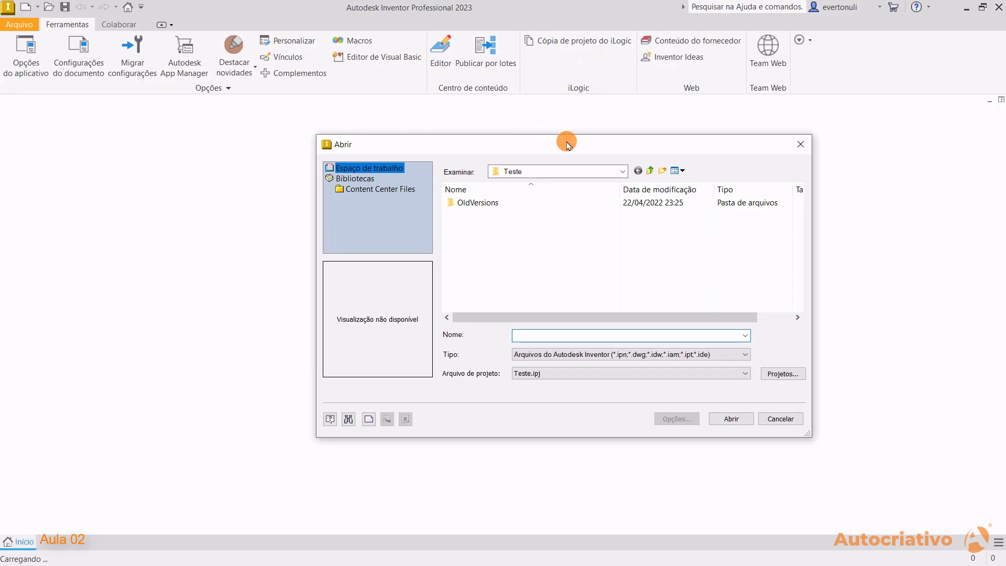
{"action": "left_click_drag", "start_coordinate": [596, 149], "coordinate": [559, 175]}
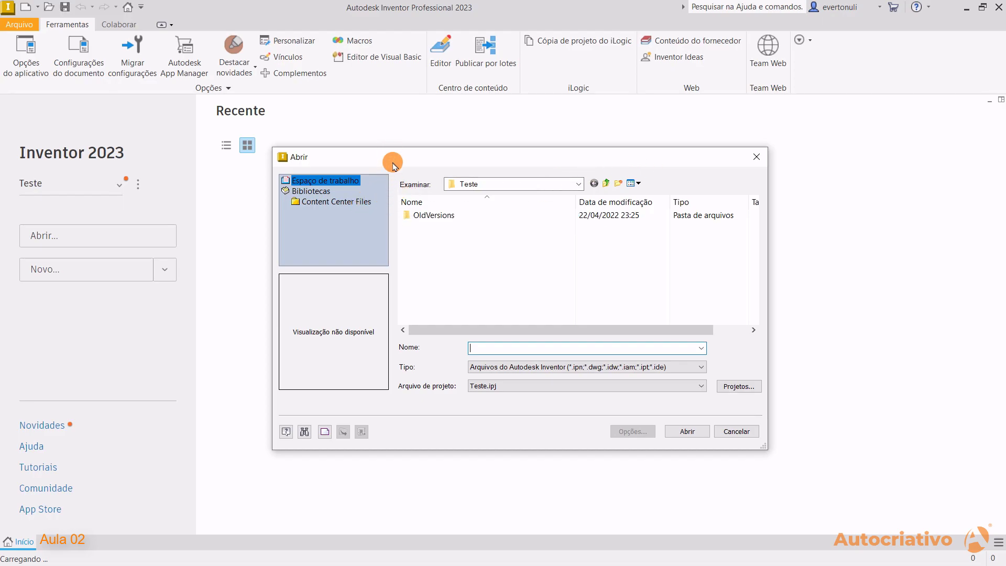
{"action": "left_click", "coordinate": [757, 157]}
Turn off the startup action in the general application options and apply the change.
{"action": "left_click", "coordinate": [23, 73]}
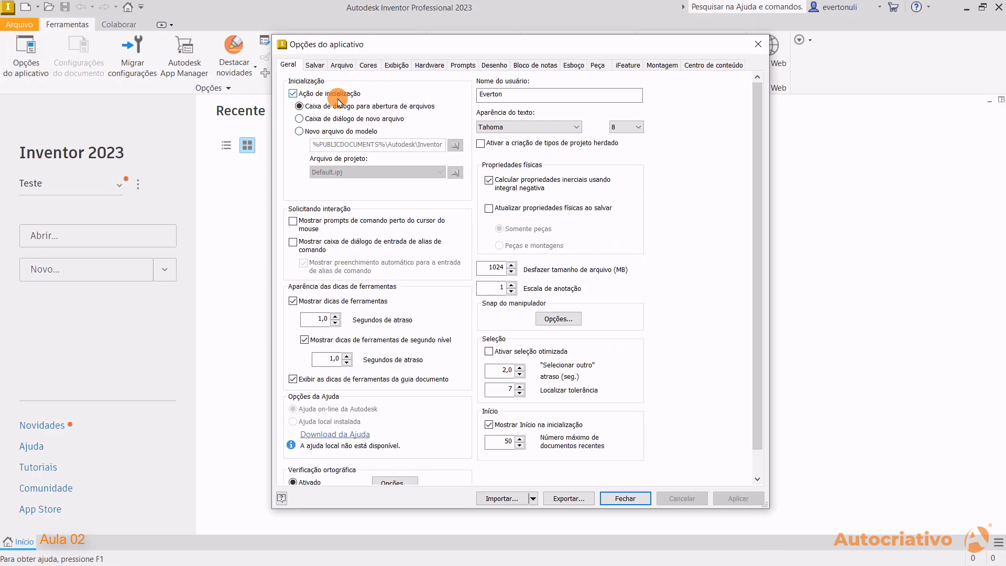
{"action": "left_click", "coordinate": [293, 94]}
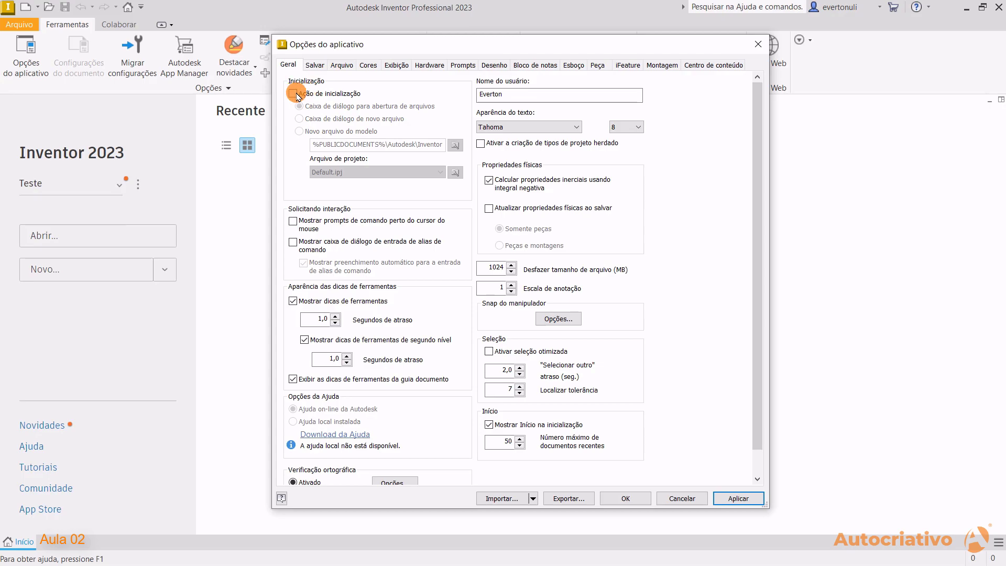
{"action": "left_click", "coordinate": [291, 93]}
{"action": "left_click", "coordinate": [293, 95]}
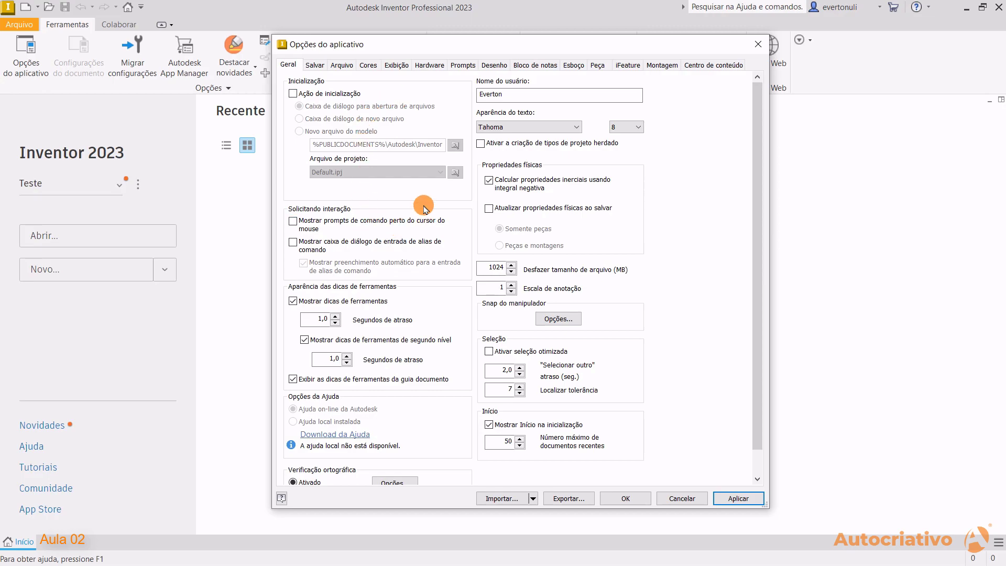
{"action": "left_click", "coordinate": [727, 495]}
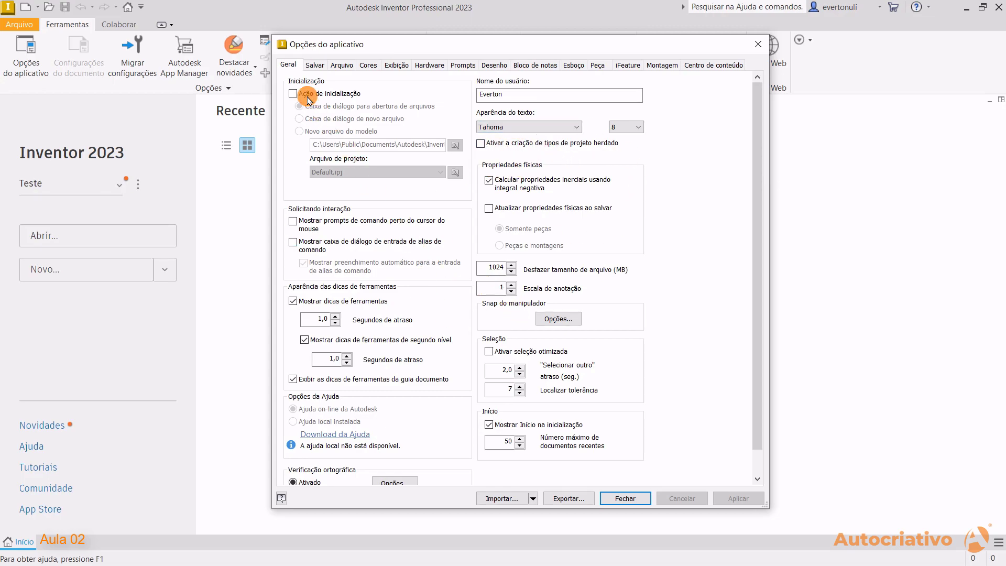
Review the save reminder options and the default file locations, including the default template's measurement units and drawing standards.
{"action": "left_click", "coordinate": [314, 66]}
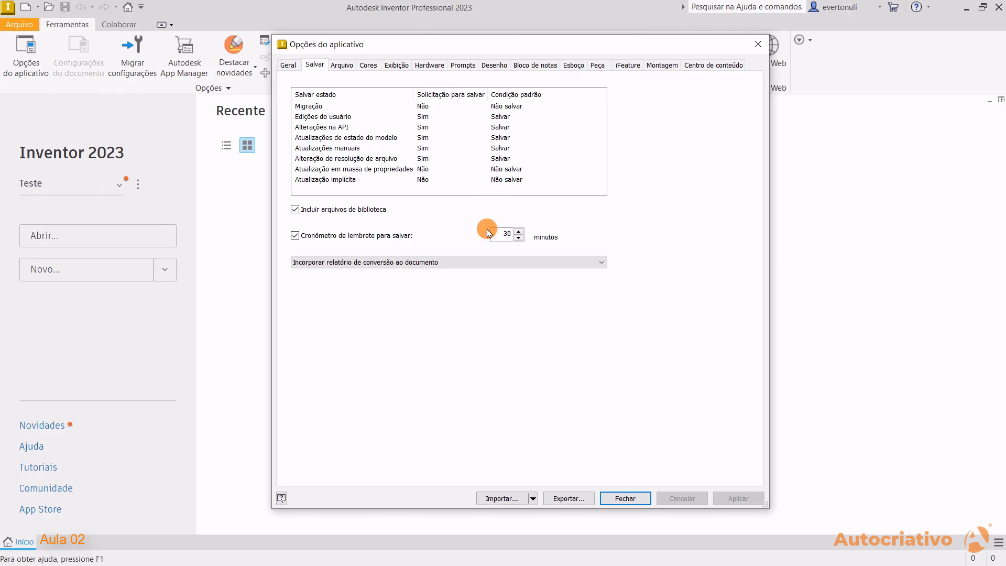
{"action": "double_click", "coordinate": [504, 234]}
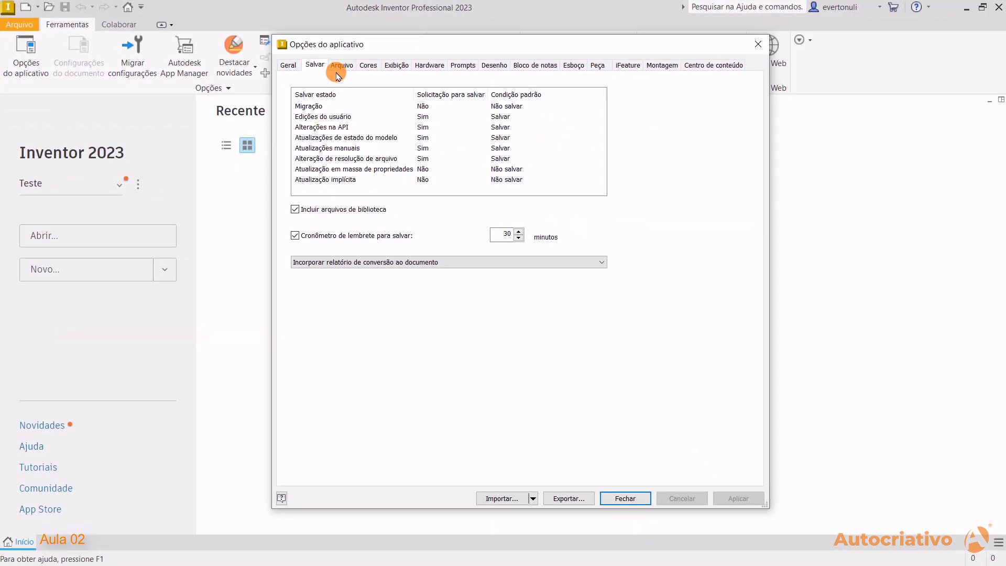
{"action": "left_click", "coordinate": [341, 65]}
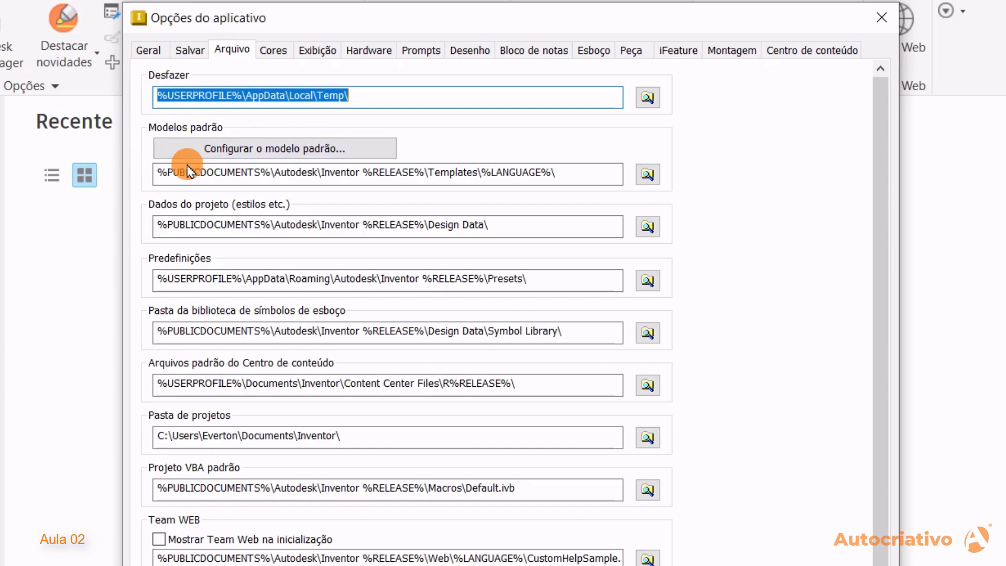
{"action": "left_click", "coordinate": [265, 150]}
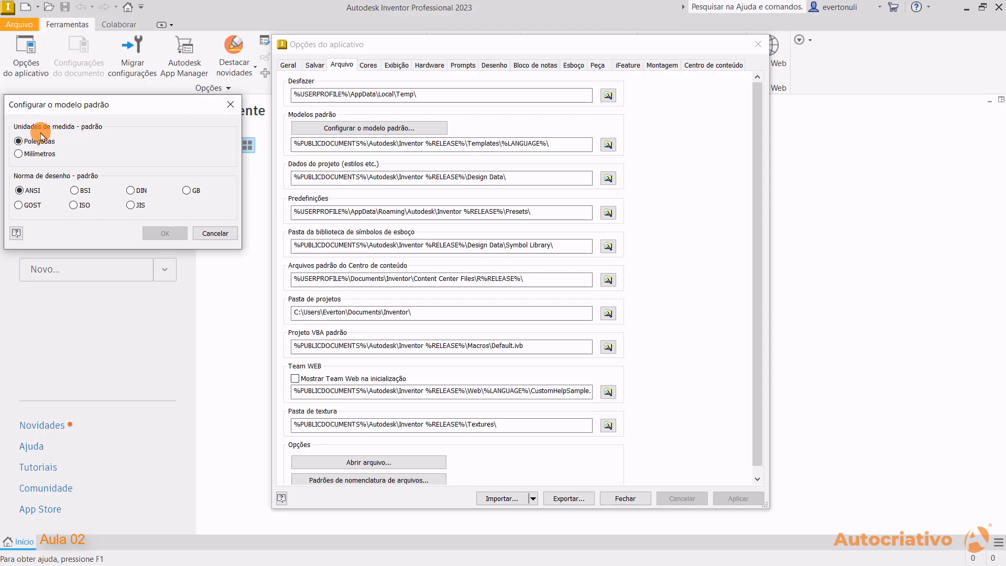
{"action": "left_click", "coordinate": [229, 104]}
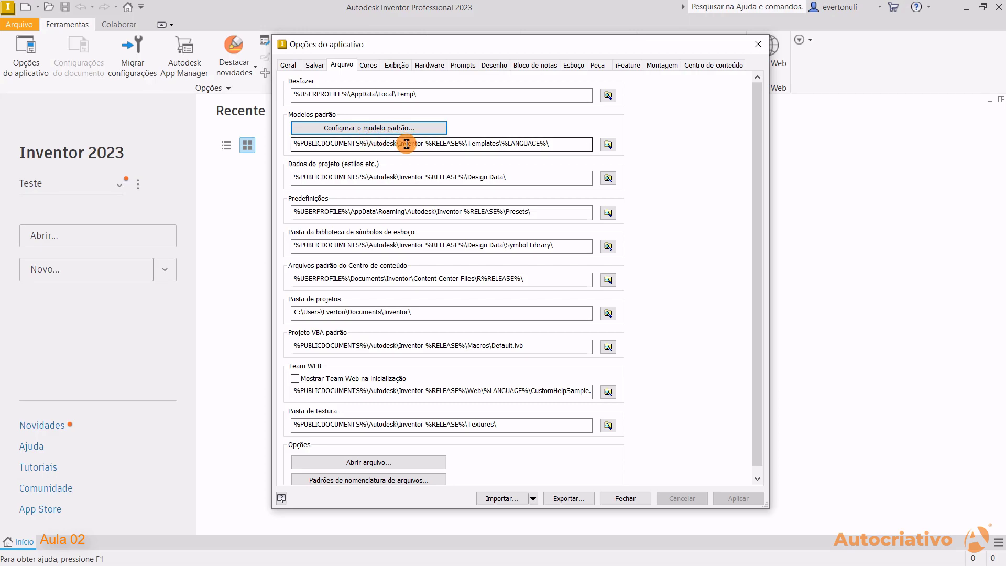
{"action": "scroll", "coordinate": [397, 142], "scroll_direction": "down", "scroll_amount": 1}
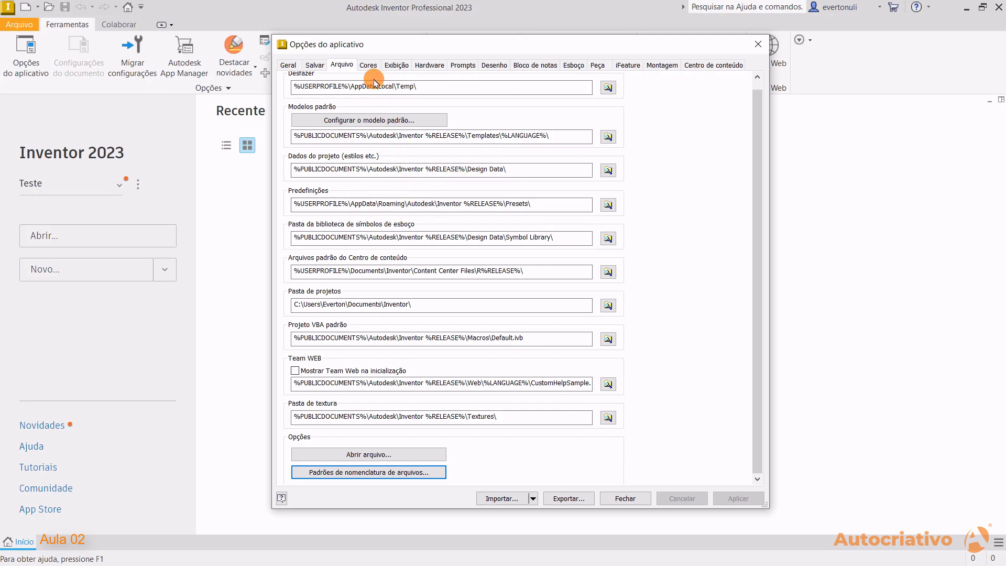
Compare the Projeto and Desenho previews of the colour scheme, leaving it unchanged, and close the application options.
{"action": "left_click", "coordinate": [368, 65]}
{"action": "left_click_drag", "start_coordinate": [405, 49], "coordinate": [496, 42]}
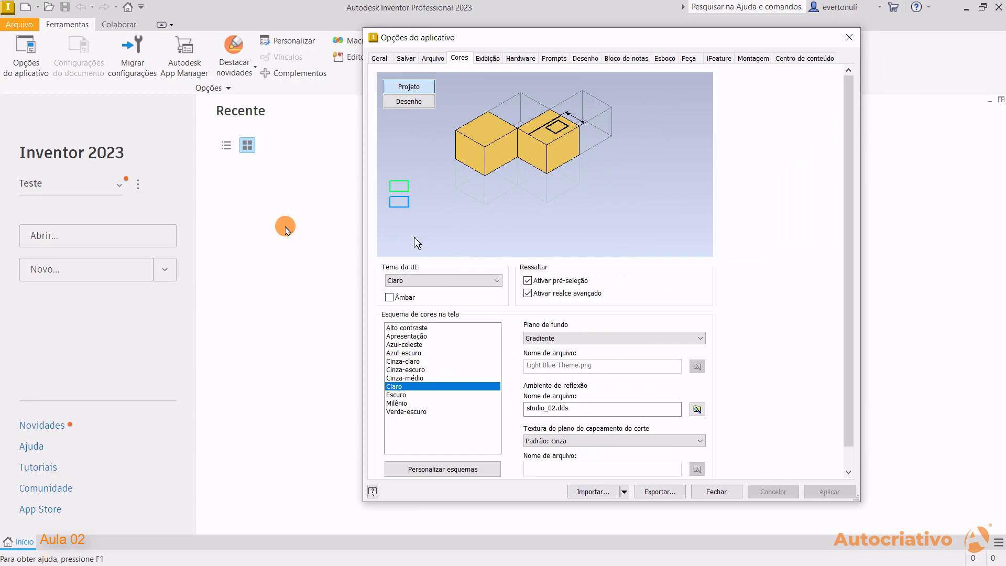
{"action": "left_click", "coordinate": [410, 102]}
{"action": "left_click", "coordinate": [414, 89]}
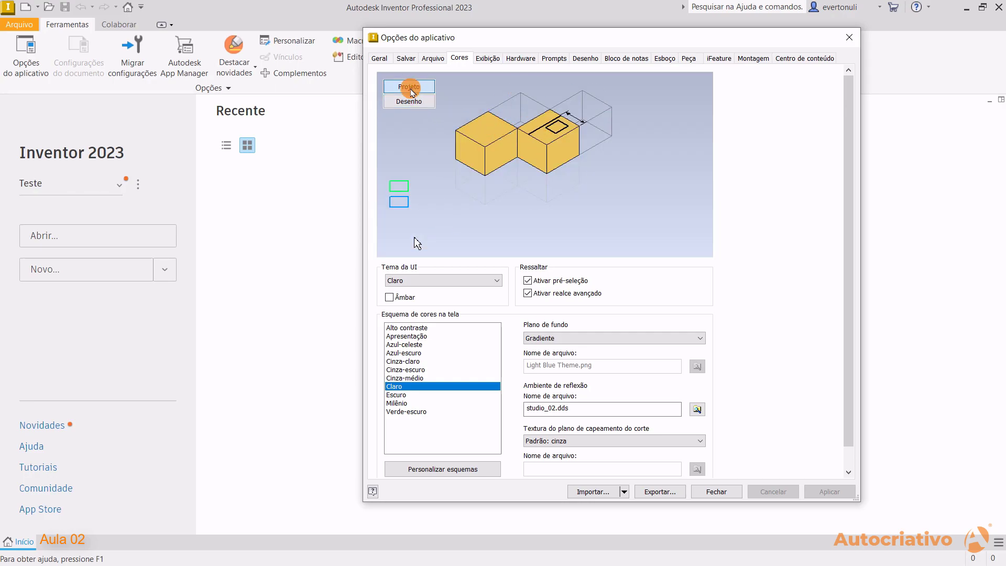
{"action": "left_click", "coordinate": [411, 103]}
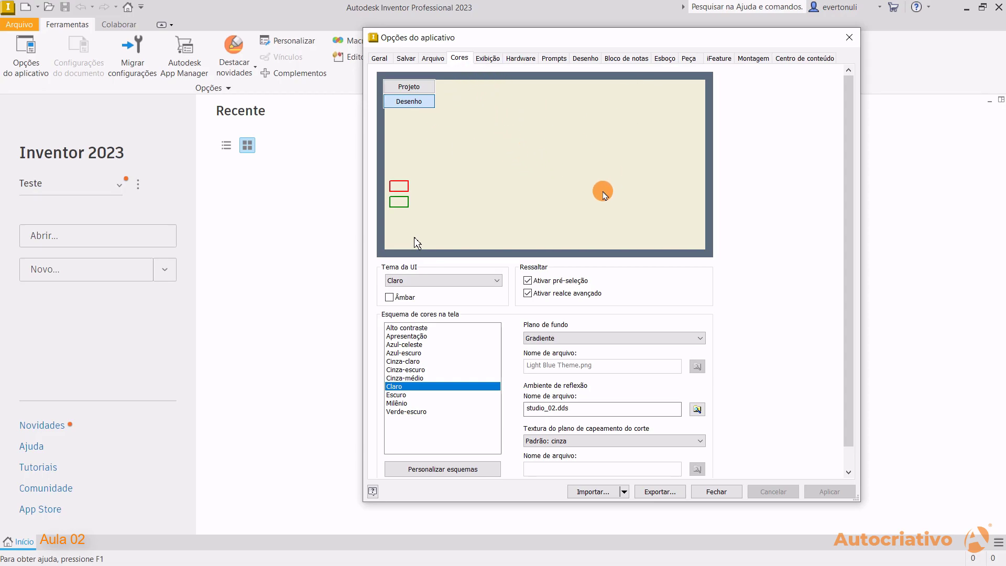
{"action": "left_click", "coordinate": [408, 87]}
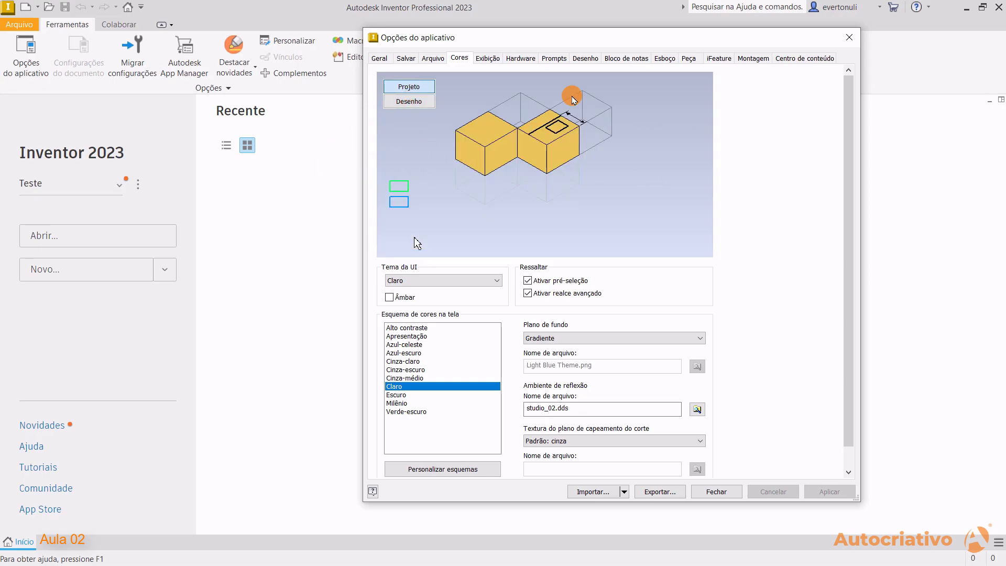
{"action": "left_click", "coordinate": [717, 492]}
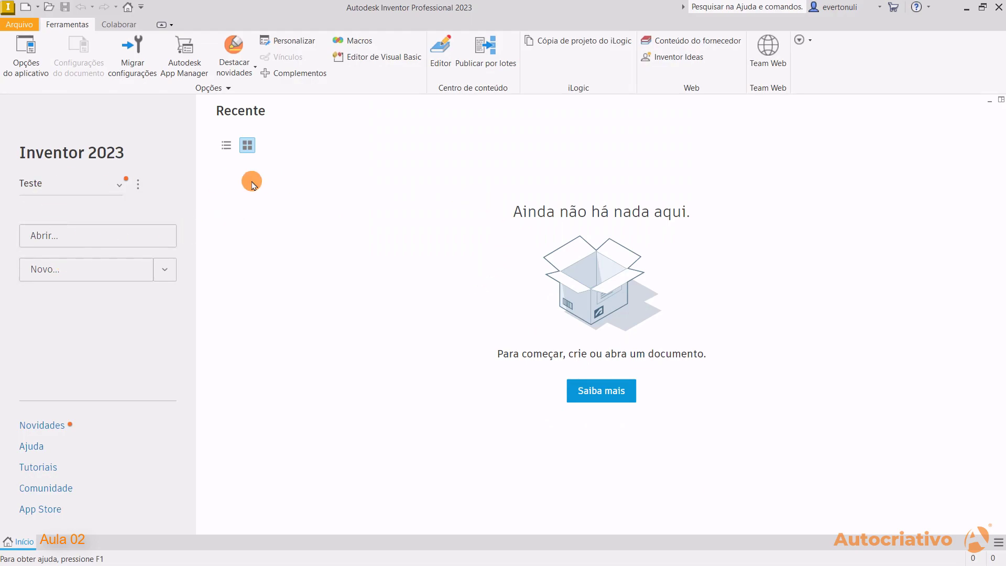
Make Tema01 the active project and open the project settings.
{"action": "left_click", "coordinate": [114, 183]}
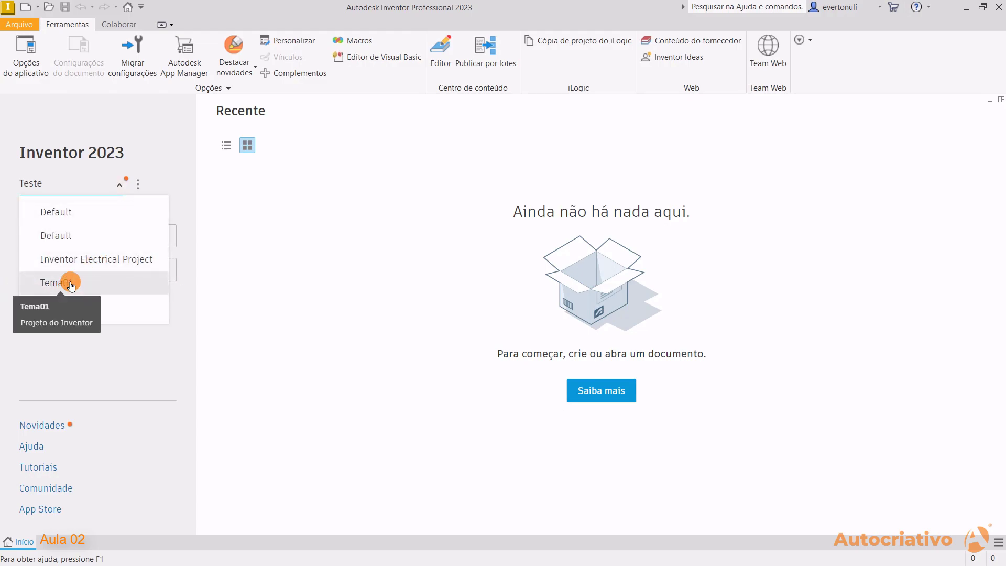
{"action": "left_click", "coordinate": [87, 291]}
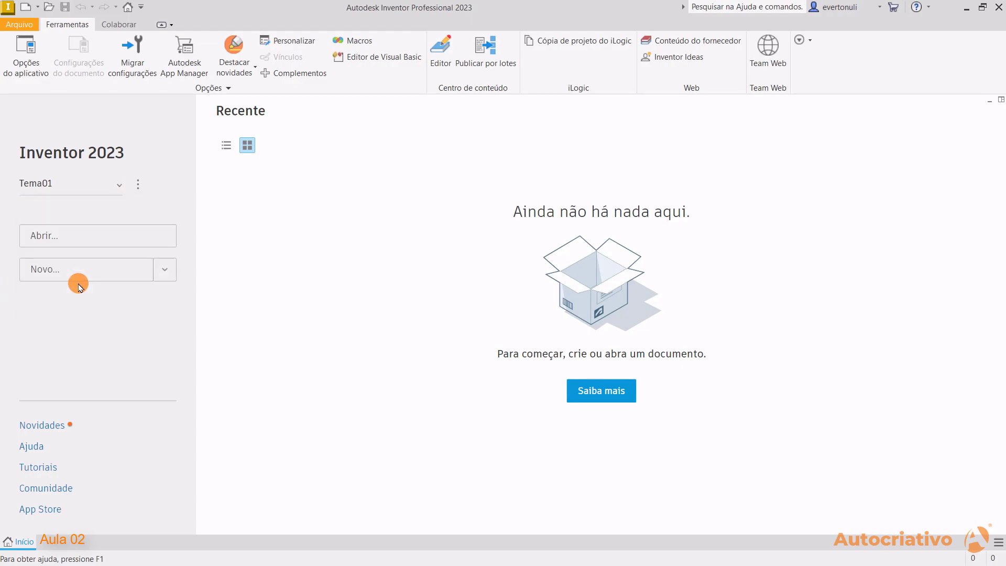
{"action": "left_click", "coordinate": [138, 185]}
{"action": "left_click", "coordinate": [138, 184]}
{"action": "left_click", "coordinate": [169, 271]}
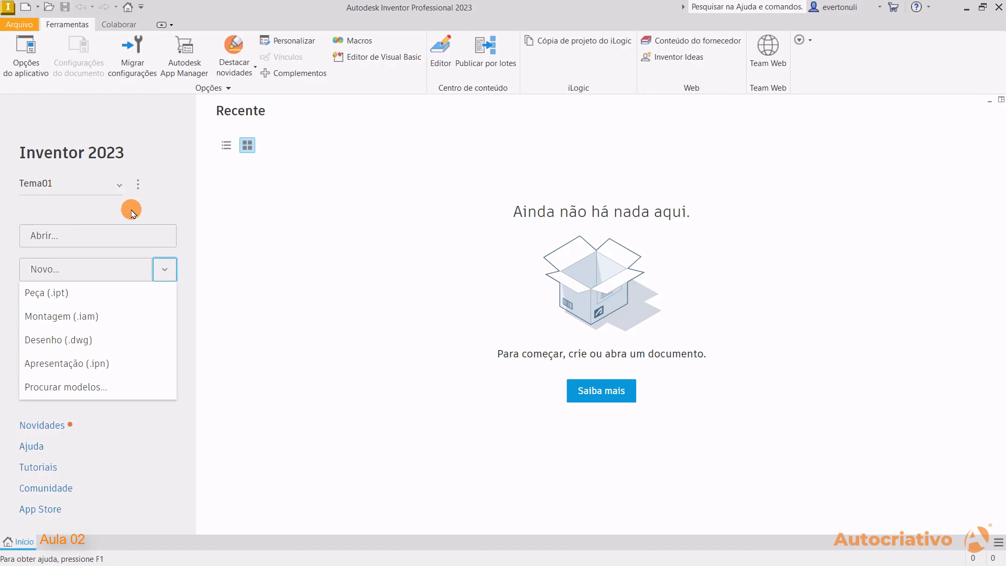
{"action": "left_click", "coordinate": [137, 189]}
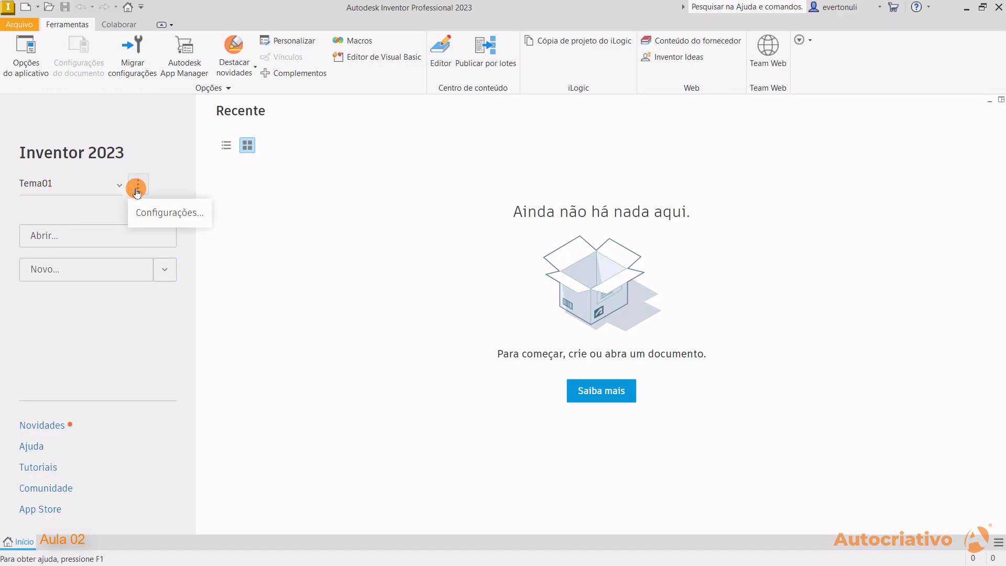
{"action": "left_click", "coordinate": [172, 214]}
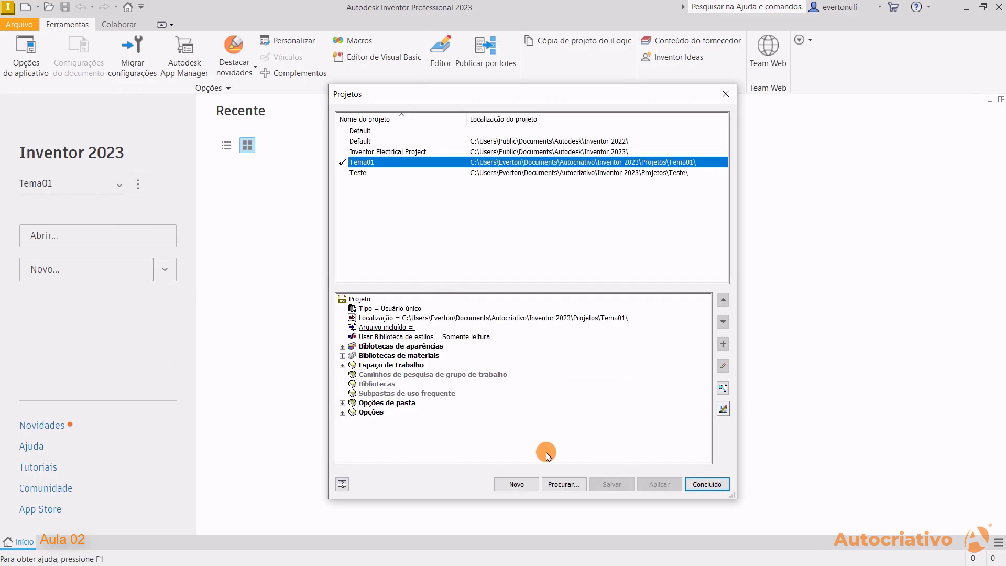
Start a new single-user project and name it Tema02.
{"action": "left_click", "coordinate": [519, 485]}
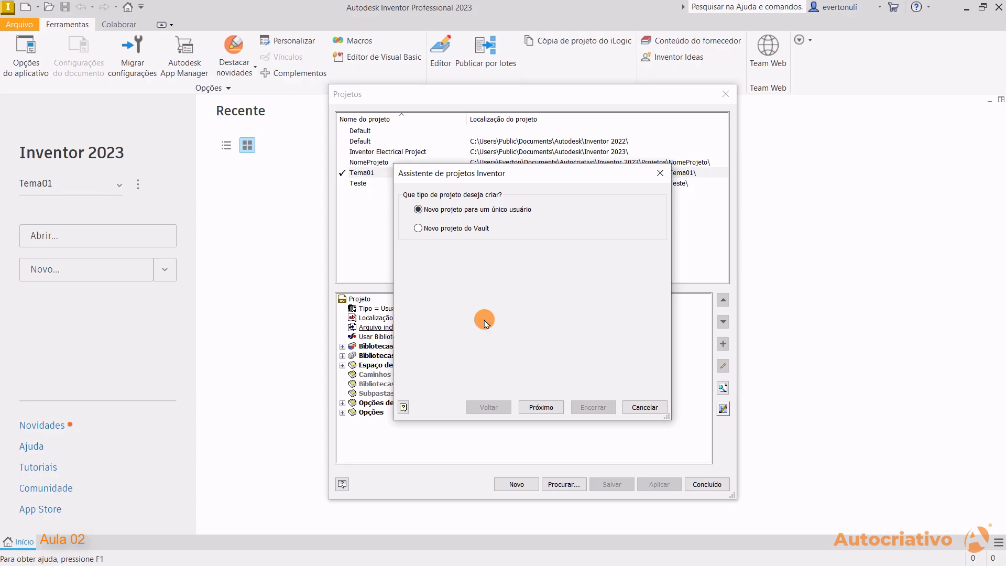
{"action": "left_click", "coordinate": [542, 407]}
{"action": "double_click", "coordinate": [446, 221]}
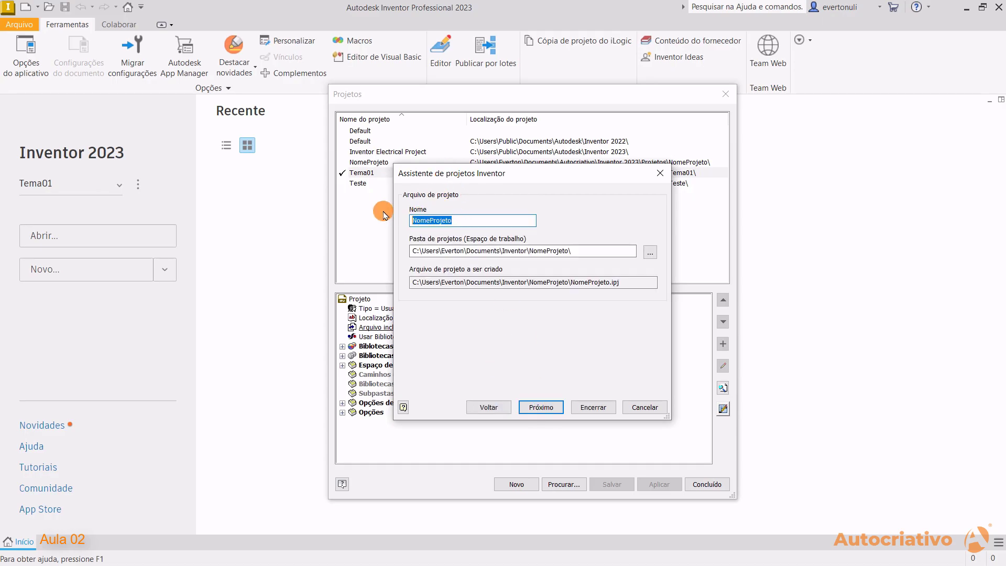
{"action": "type", "text": "Tema02"}
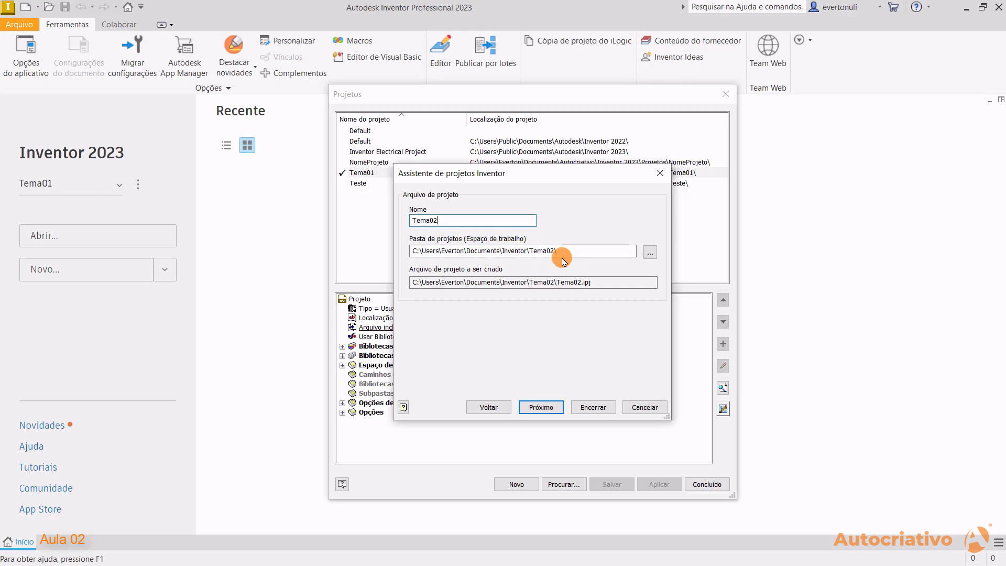
{"action": "left_click_drag", "start_coordinate": [449, 223], "coordinate": [386, 215]}
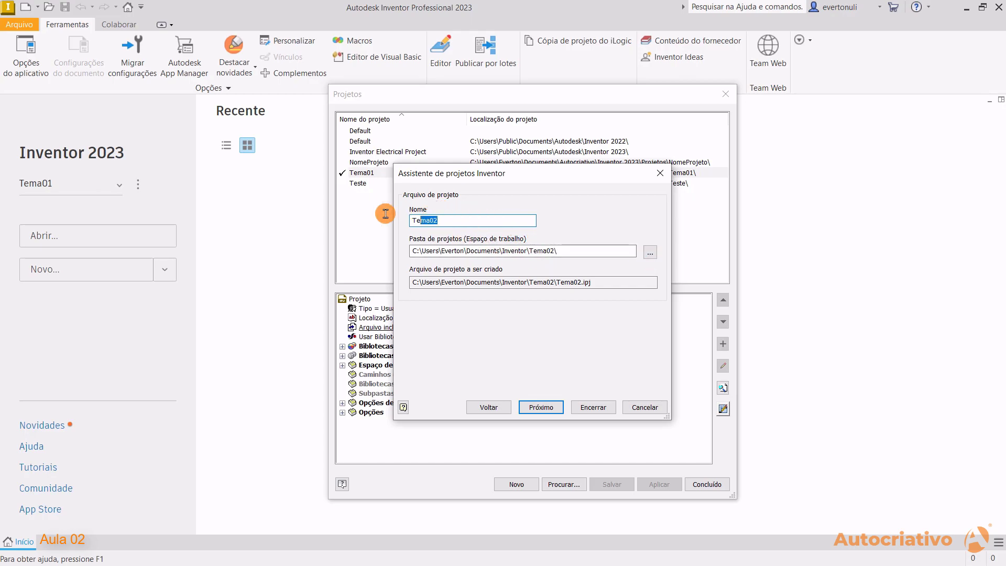
Set the project's workspace folder to the existing Tema02 folder under Documents, Autocriativo, Inventor 2023, Projetos.
{"action": "left_click", "coordinate": [650, 254]}
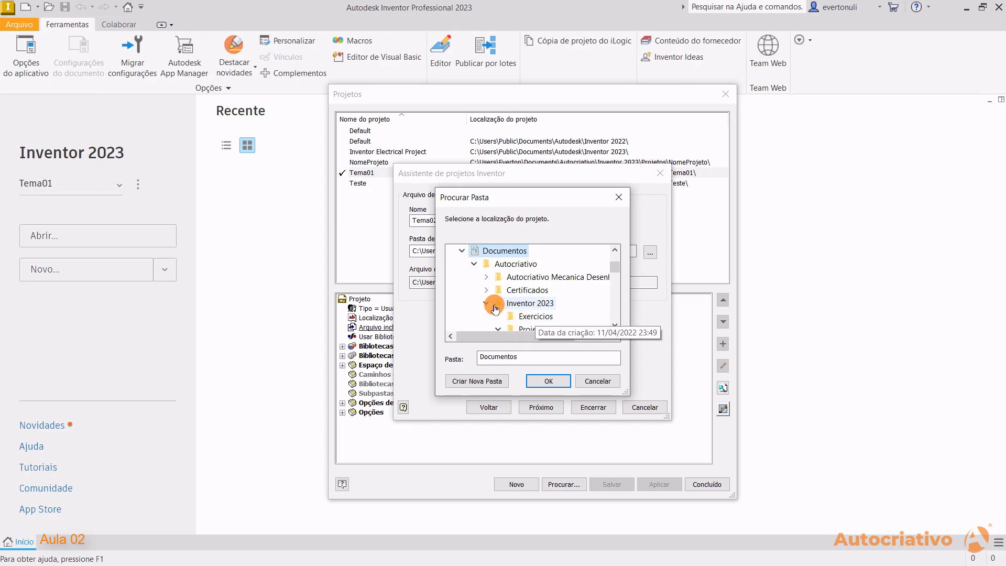
{"action": "left_click", "coordinate": [548, 326]}
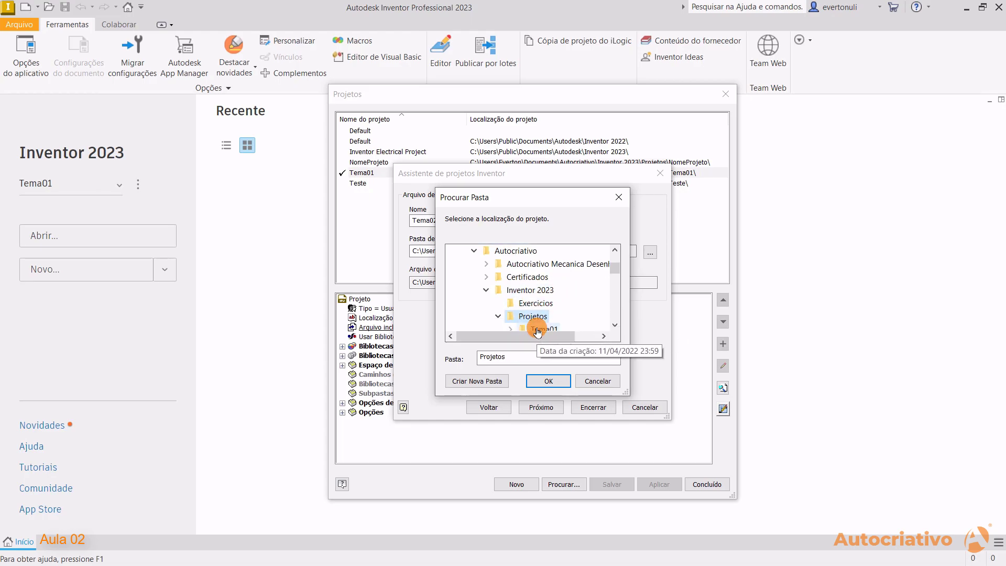
{"action": "scroll", "coordinate": [549, 321], "scroll_direction": "down", "scroll_amount": 1}
{"action": "left_click", "coordinate": [546, 291]}
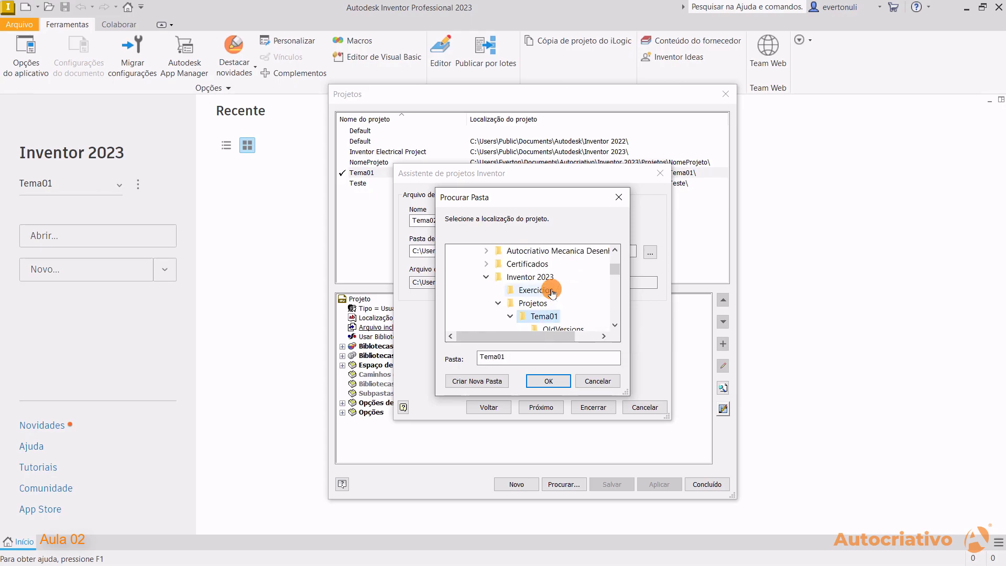
{"action": "scroll", "coordinate": [551, 297], "scroll_direction": "down", "scroll_amount": 1}
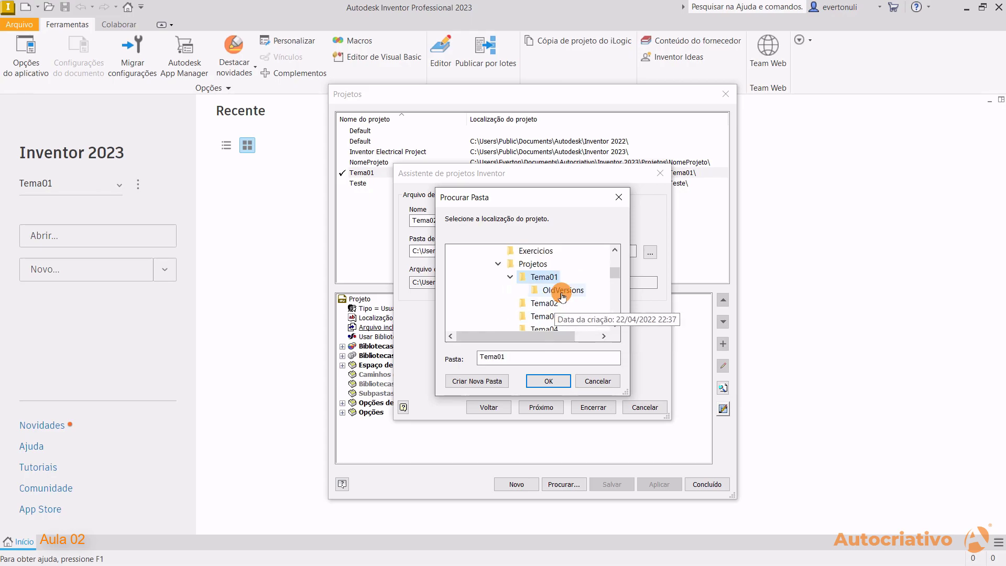
{"action": "left_click", "coordinate": [510, 277]}
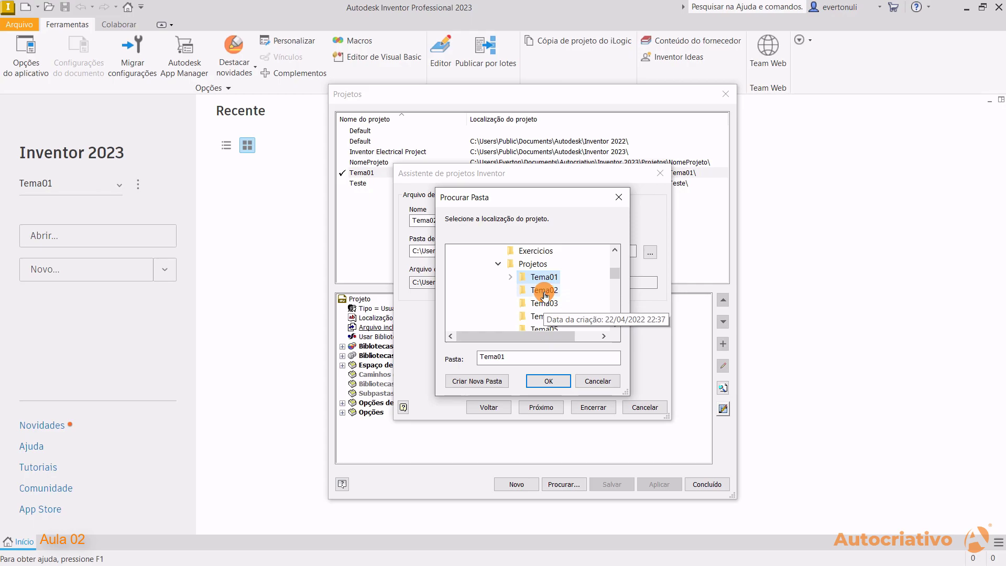
{"action": "left_click_drag", "start_coordinate": [617, 277], "coordinate": [617, 280]}
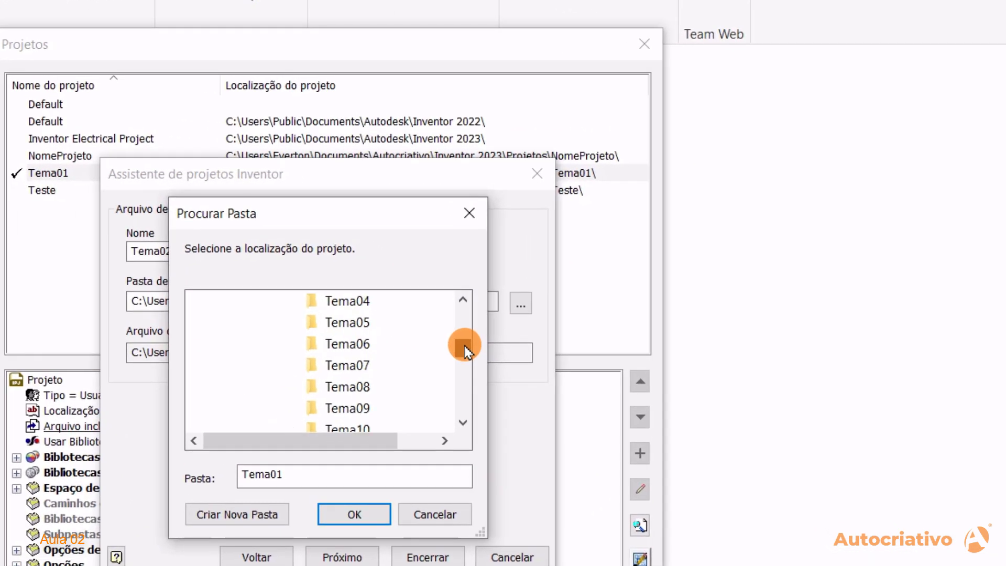
{"action": "left_click_drag", "start_coordinate": [465, 348], "coordinate": [463, 328]}
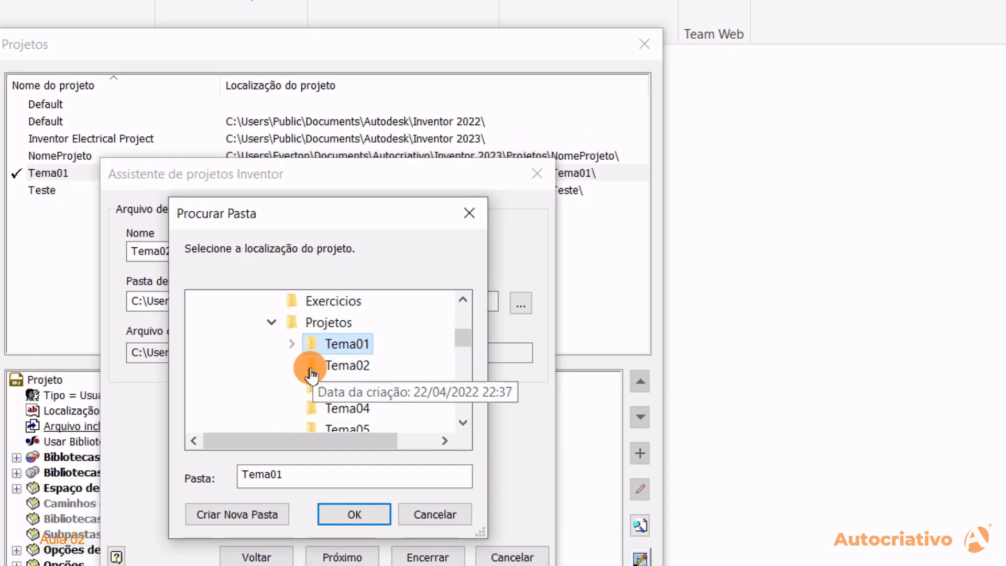
{"action": "left_click", "coordinate": [348, 373]}
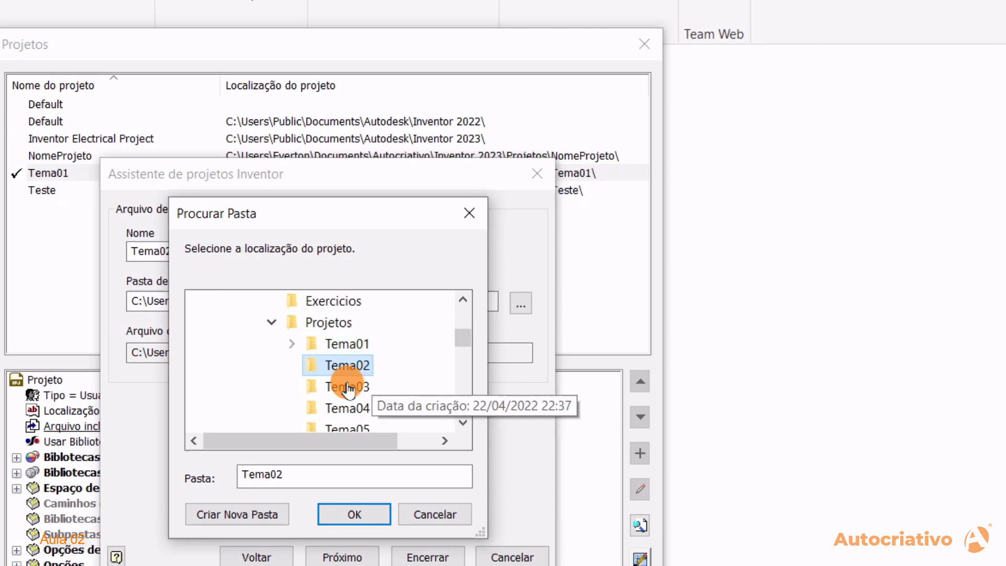
{"action": "left_click", "coordinate": [352, 519]}
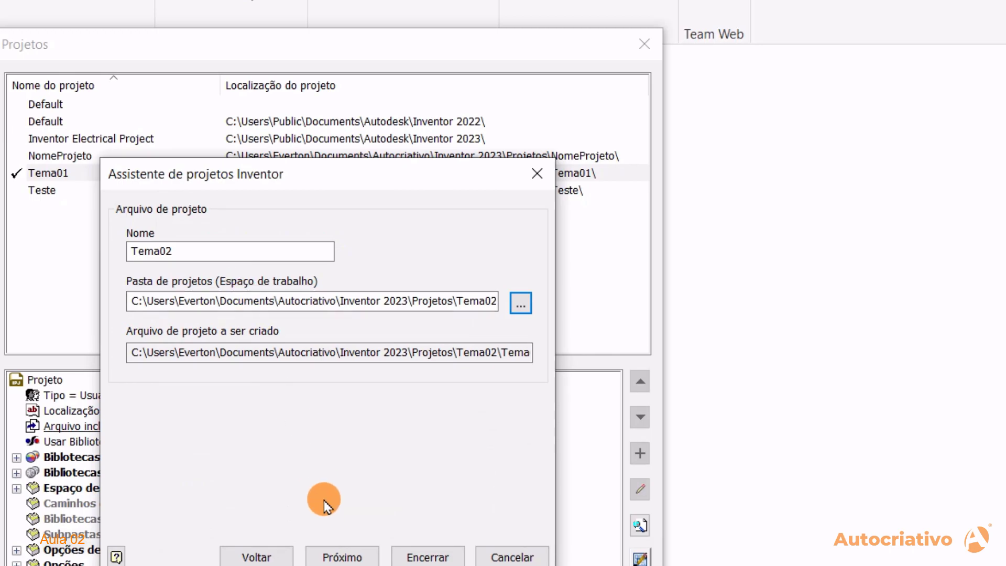
Finish creating the Tema02 project, select it in the project list and close the project settings.
{"action": "left_click", "coordinate": [428, 558]}
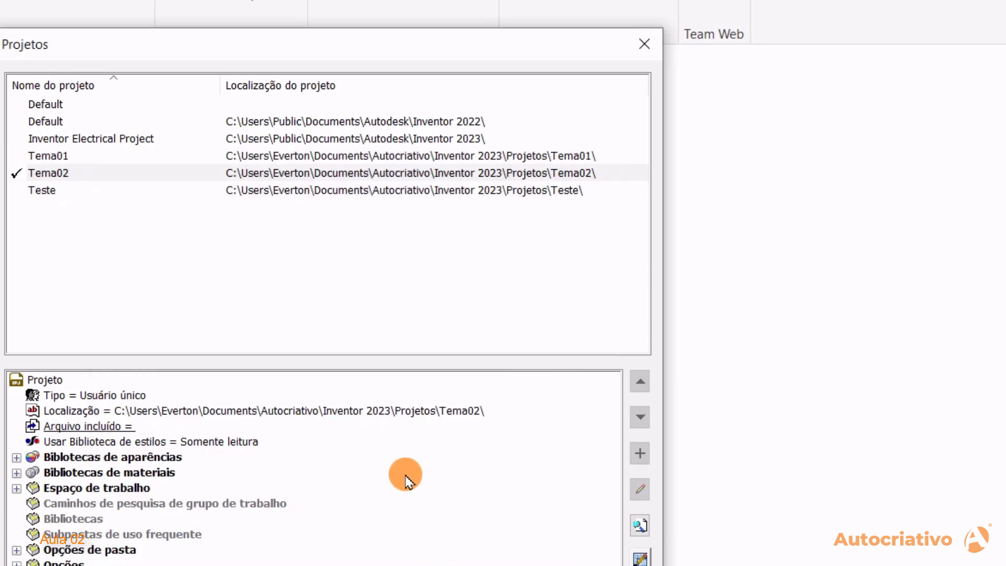
{"action": "left_click", "coordinate": [47, 174]}
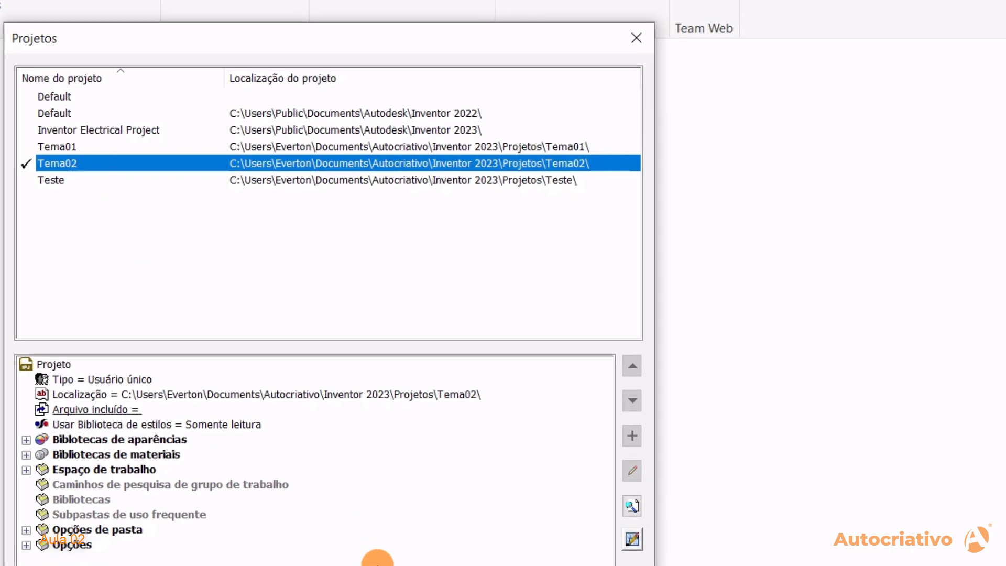
{"action": "left_click", "coordinate": [576, 547]}
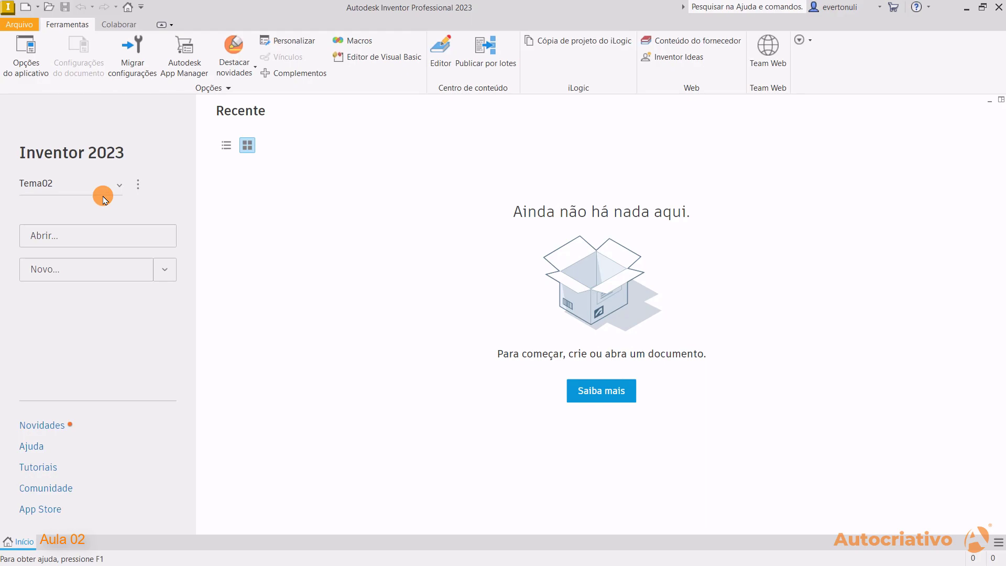
Create a new part (.ipt) file in the Tema02 project.
{"action": "left_click", "coordinate": [168, 271]}
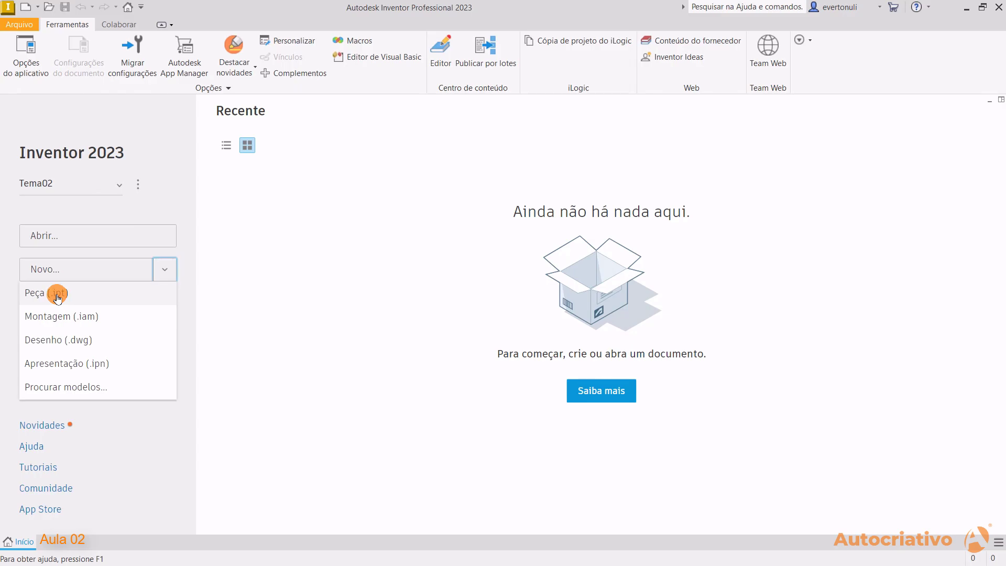
{"action": "left_click", "coordinate": [58, 296]}
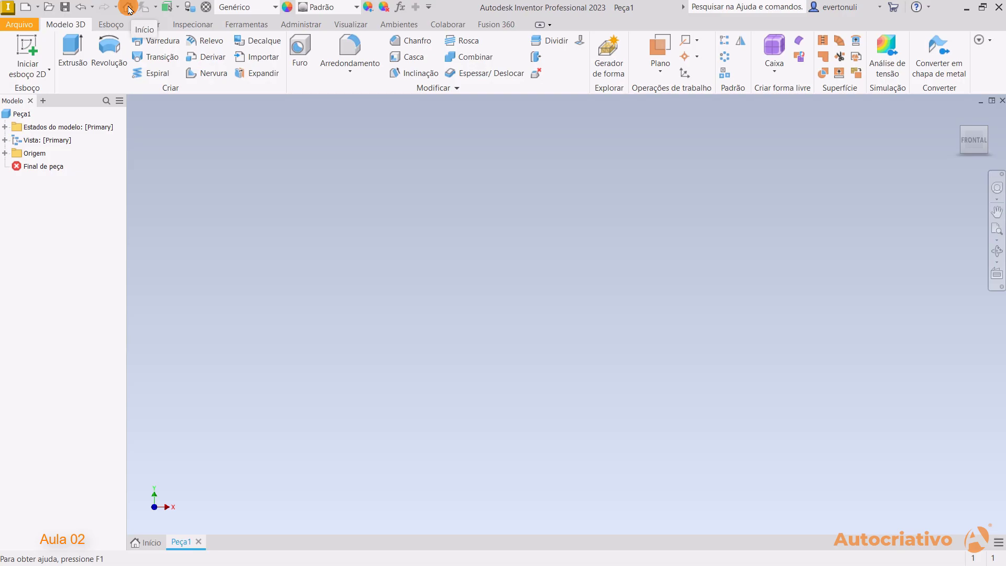
Look at the file commands and recent documents, and switch between the home page and the Peça1 part.
{"action": "left_click", "coordinate": [21, 25]}
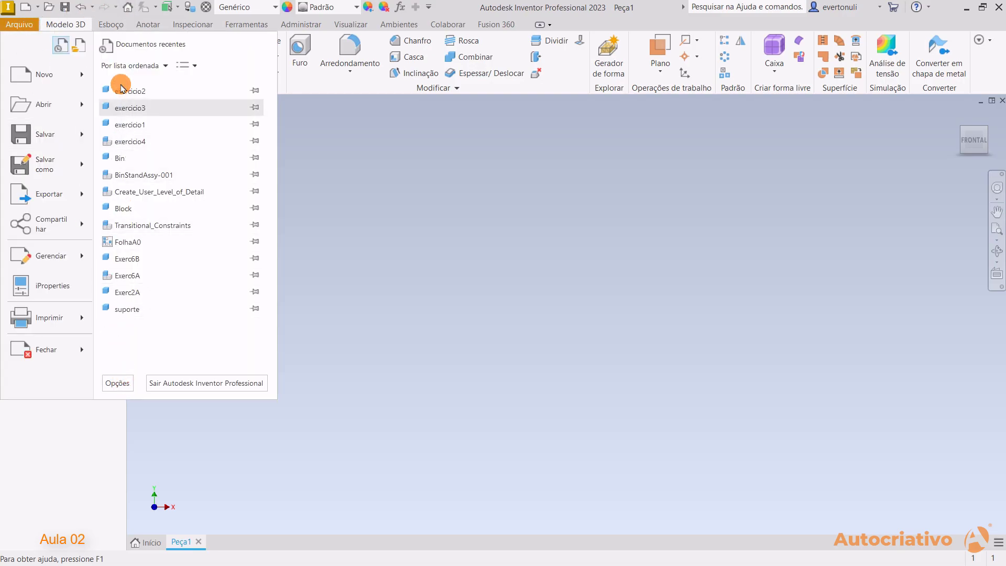
{"action": "left_click", "coordinate": [129, 8]}
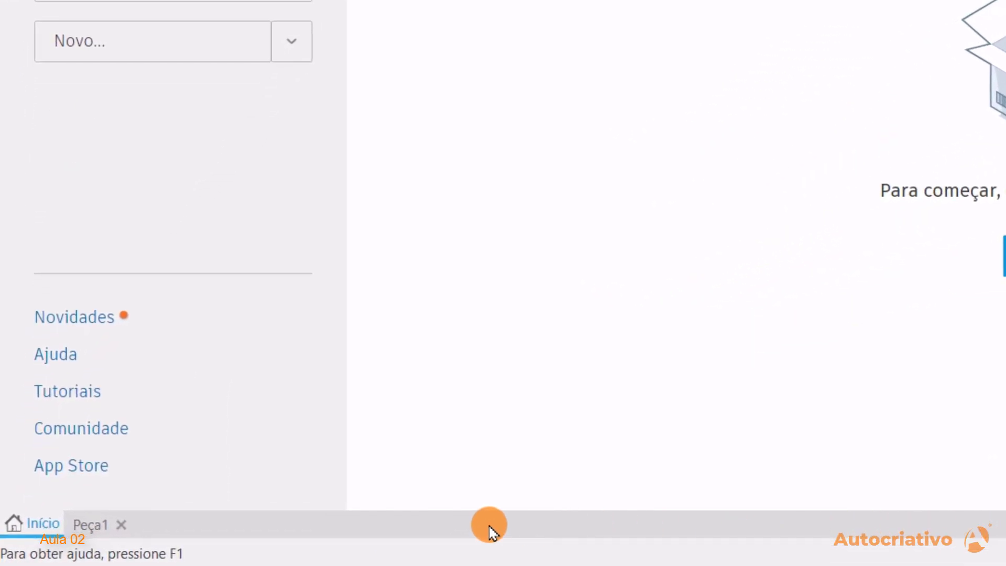
{"action": "left_click", "coordinate": [88, 525]}
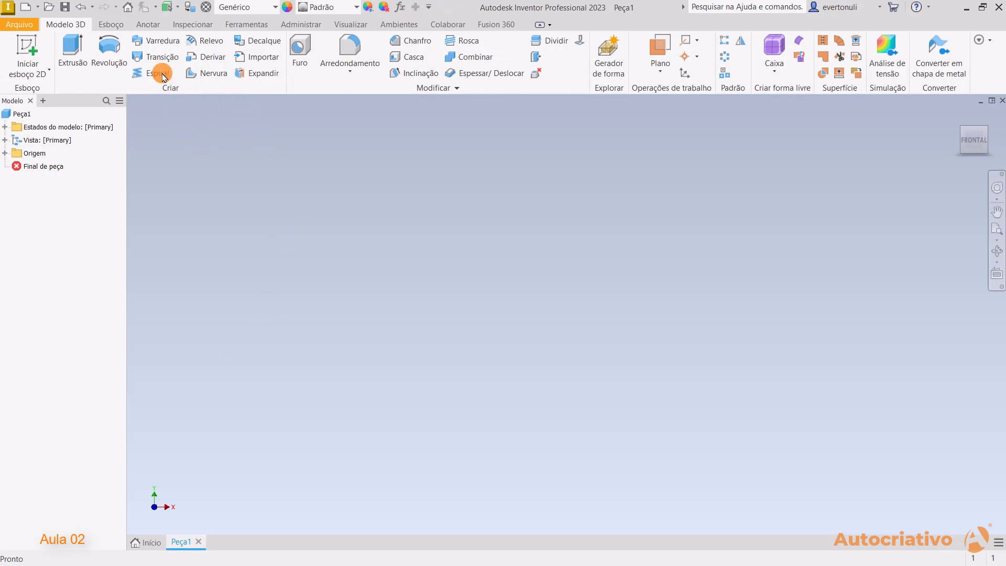
{"action": "left_click", "coordinate": [20, 24]}
{"action": "left_click", "coordinate": [339, 229]}
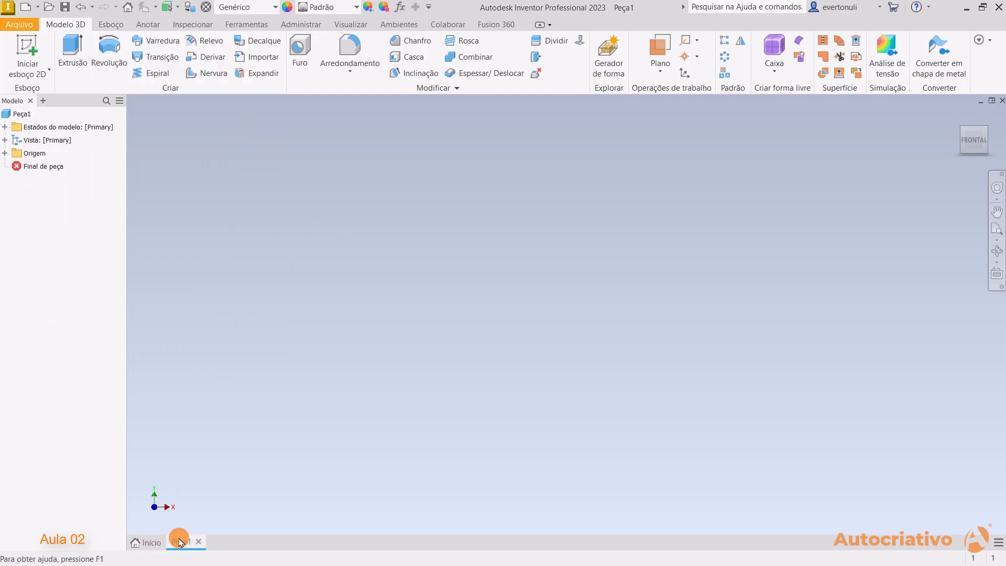
{"action": "left_click", "coordinate": [152, 542]}
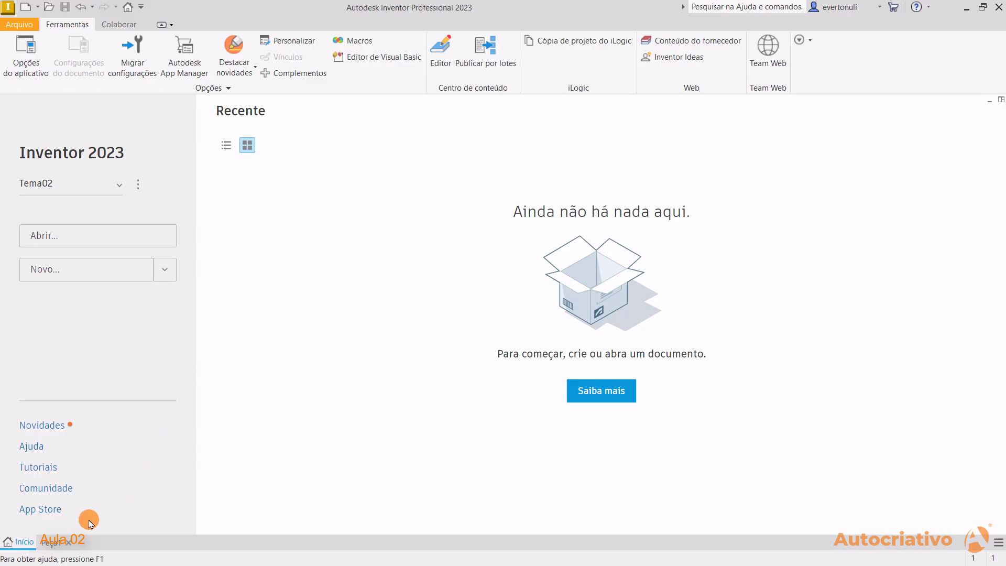
{"action": "left_click", "coordinate": [51, 545]}
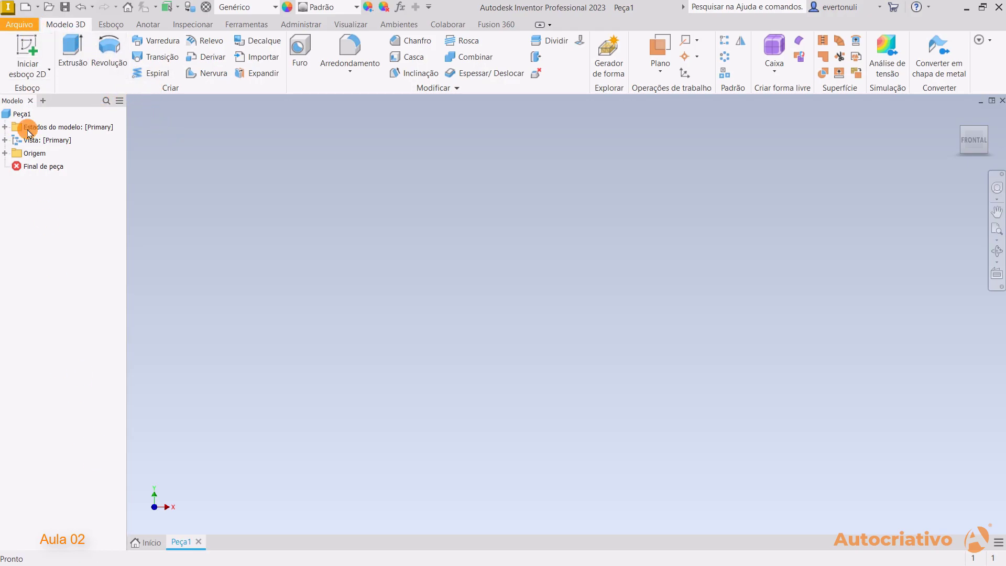
Open the application options, preview several on-screen colour schemes and apply Azul-escuro.
{"action": "left_click", "coordinate": [22, 28]}
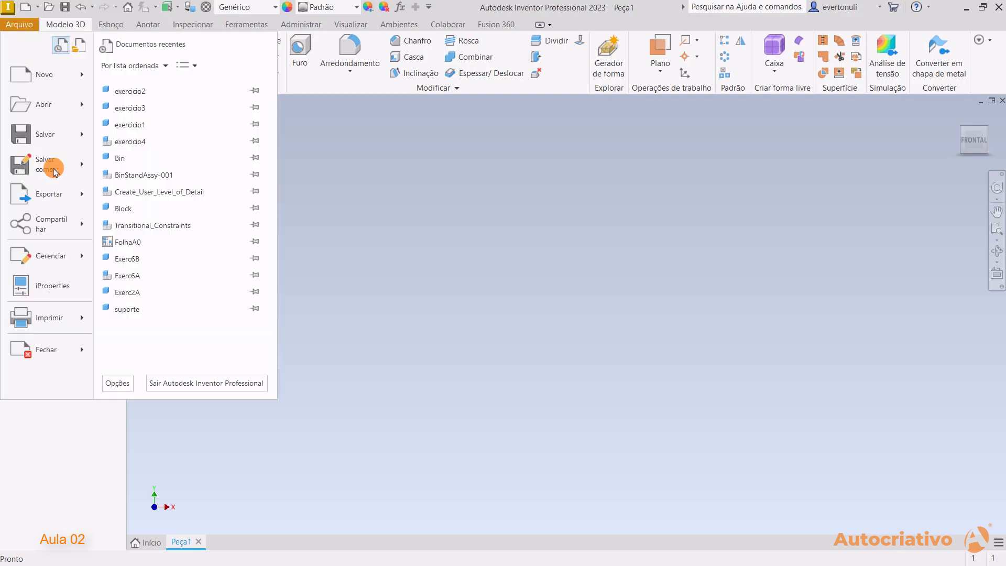
{"action": "left_click", "coordinate": [118, 384]}
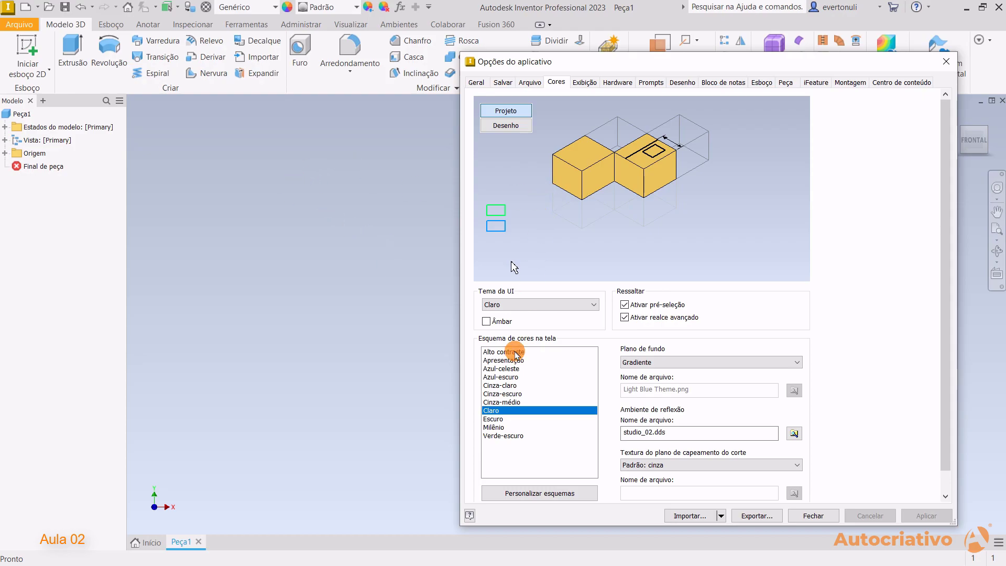
{"action": "left_click", "coordinate": [509, 351]}
{"action": "left_click", "coordinate": [506, 360]}
{"action": "left_click", "coordinate": [501, 369]}
{"action": "left_click", "coordinate": [501, 377]}
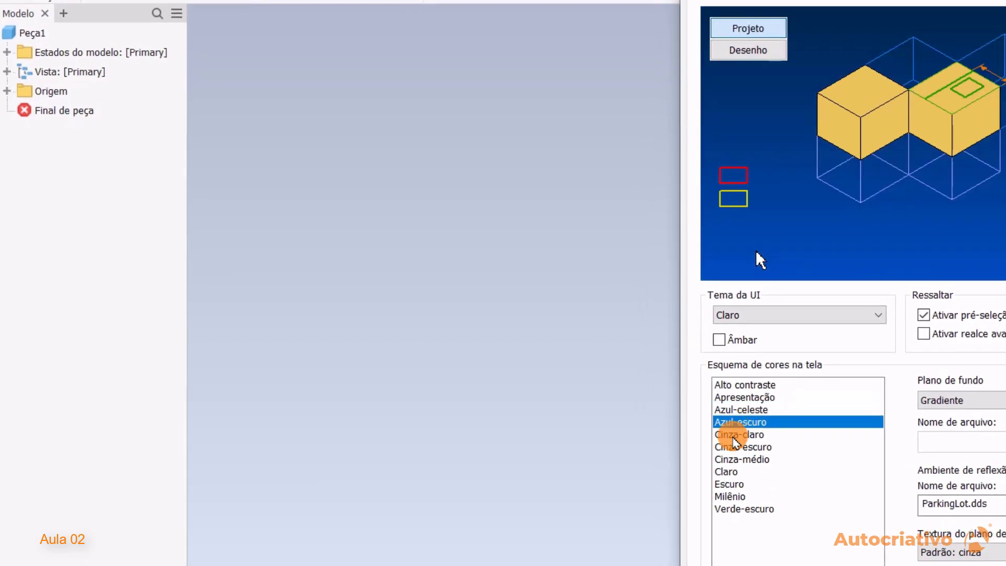
{"action": "left_click", "coordinate": [735, 435]}
{"action": "left_click", "coordinate": [731, 422]}
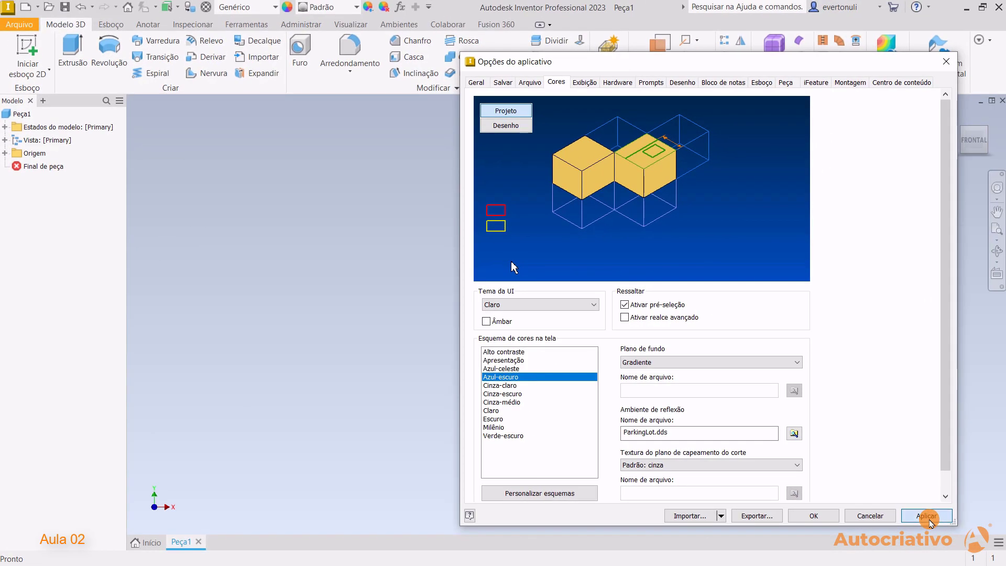
{"action": "left_click", "coordinate": [926, 516]}
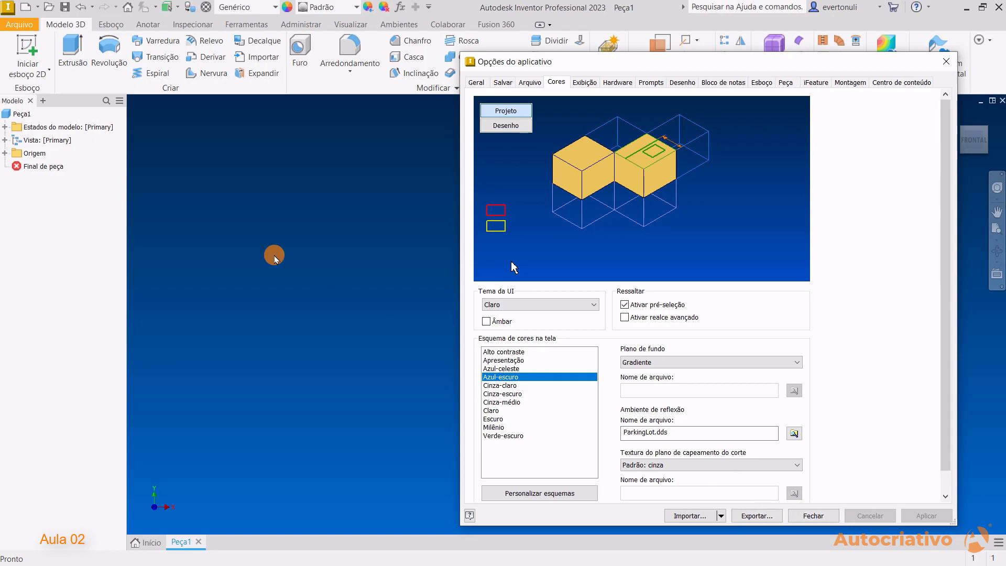
Move the options dialog aside and preview the Milênio, Verde-escuro and Claro colour schemes.
{"action": "left_click_drag", "start_coordinate": [648, 56], "coordinate": [535, 58]}
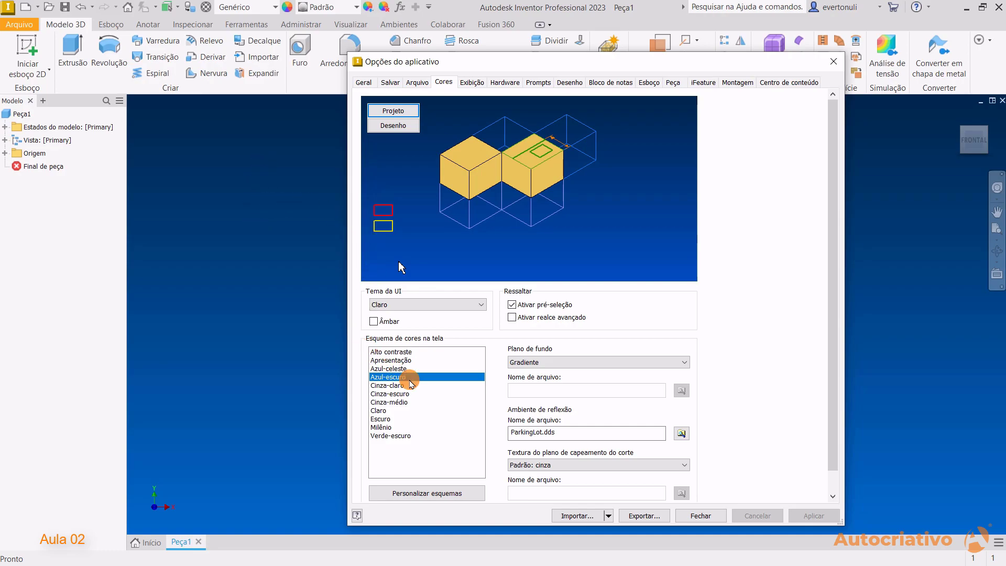
{"action": "left_click", "coordinate": [385, 427]}
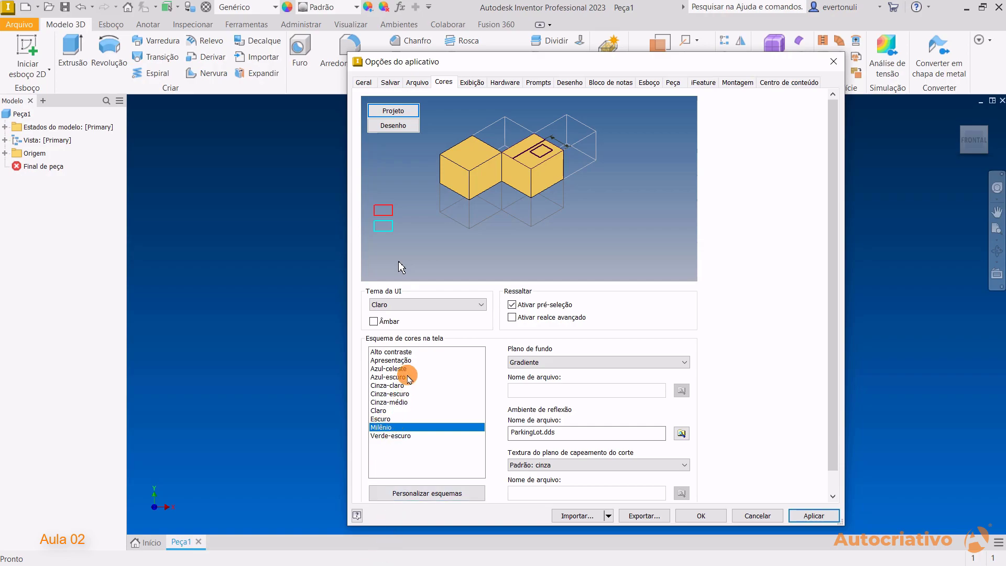
{"action": "left_click", "coordinate": [392, 437]}
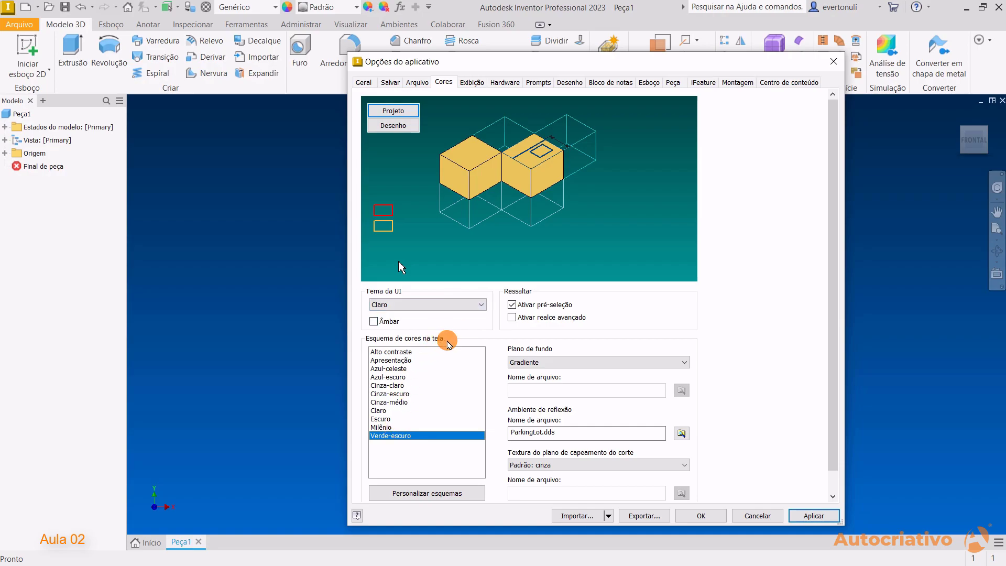
{"action": "left_click", "coordinate": [393, 410]}
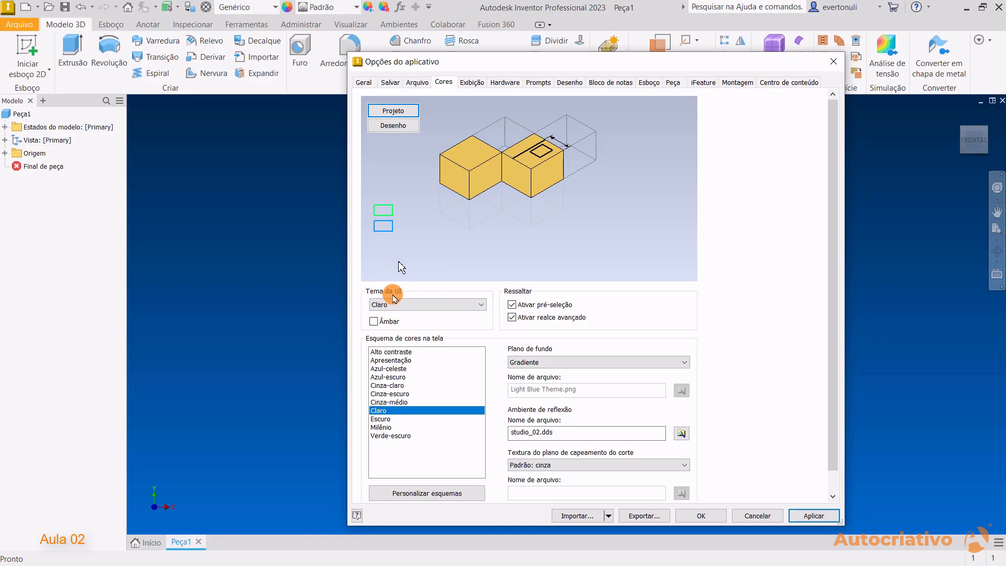
Set the UI theme to Escuro, check the background type choices and select the Claro on-screen colour scheme.
{"action": "left_click", "coordinate": [418, 309]}
{"action": "left_click", "coordinate": [391, 318]}
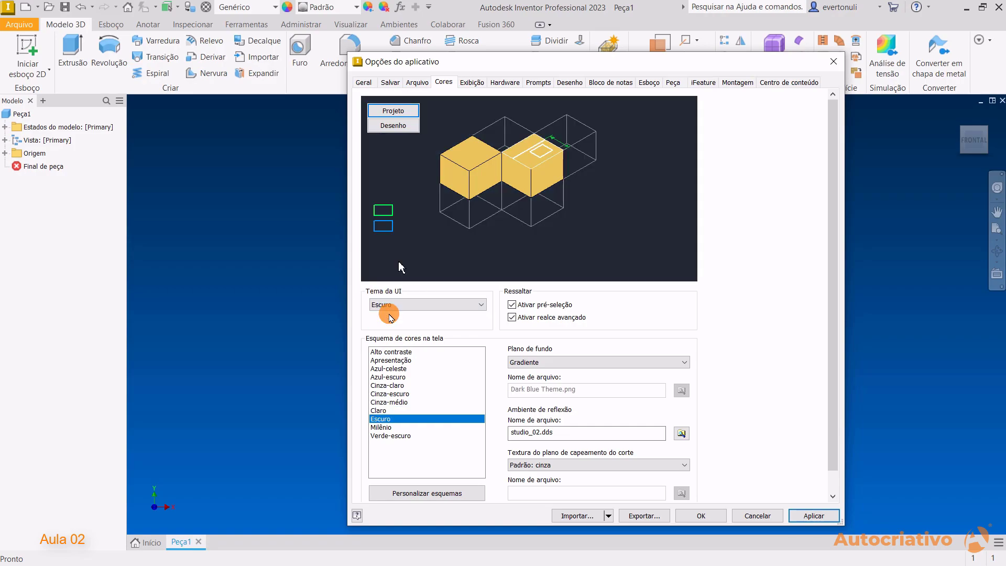
{"action": "left_click", "coordinate": [402, 305]}
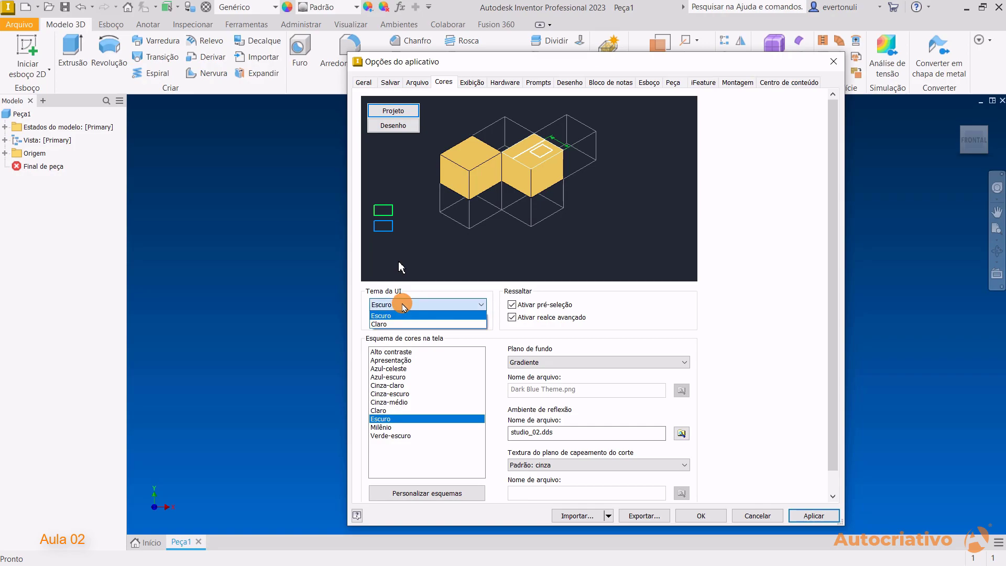
{"action": "left_click", "coordinate": [550, 362]}
{"action": "left_click", "coordinate": [553, 362]}
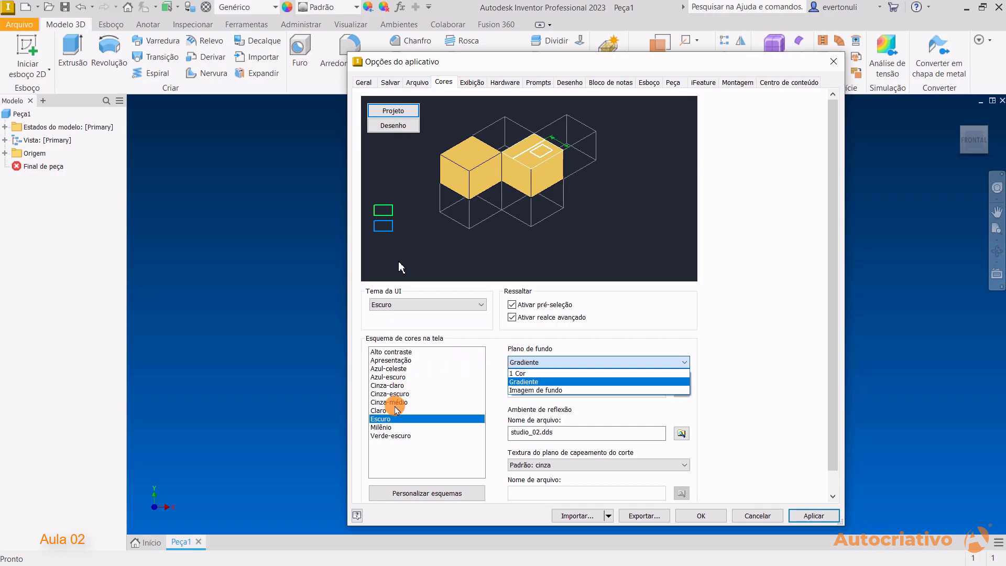
{"action": "left_click", "coordinate": [380, 411]}
{"action": "left_click", "coordinate": [377, 411]}
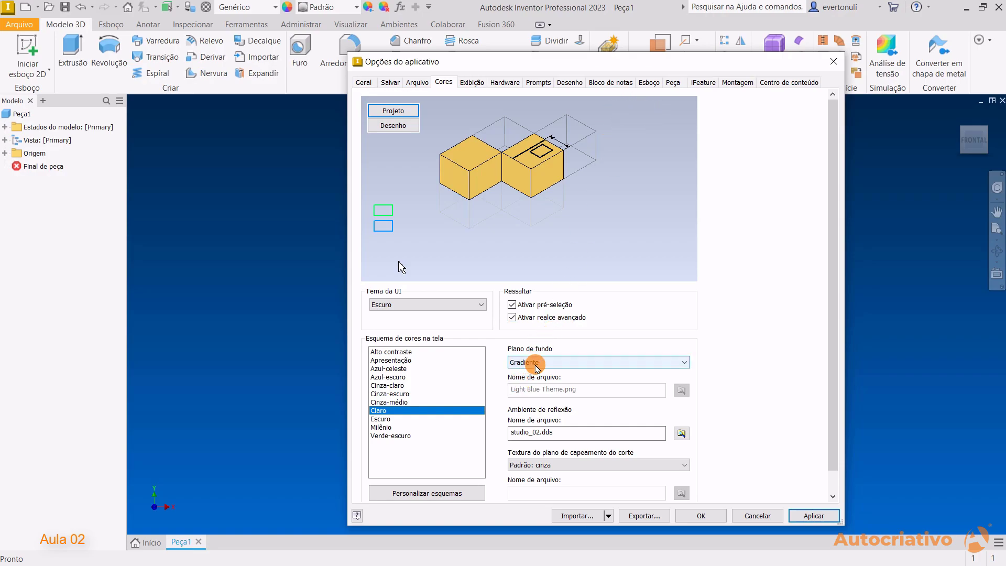
Set the Claro scheme's background to 1 Cor and apply the colour settings.
{"action": "left_click", "coordinate": [538, 367]}
{"action": "left_click", "coordinate": [527, 372]}
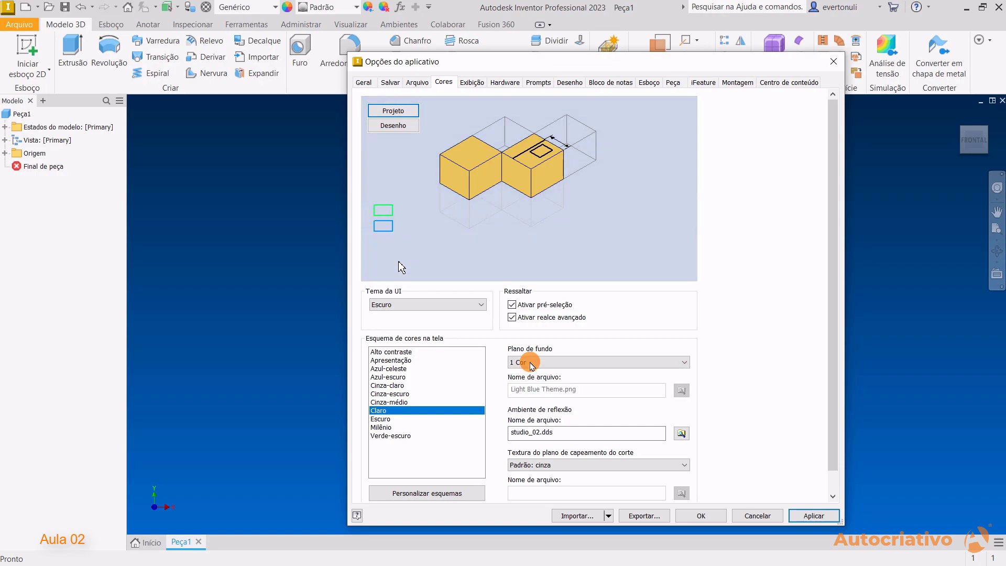
{"action": "left_click", "coordinate": [816, 516]}
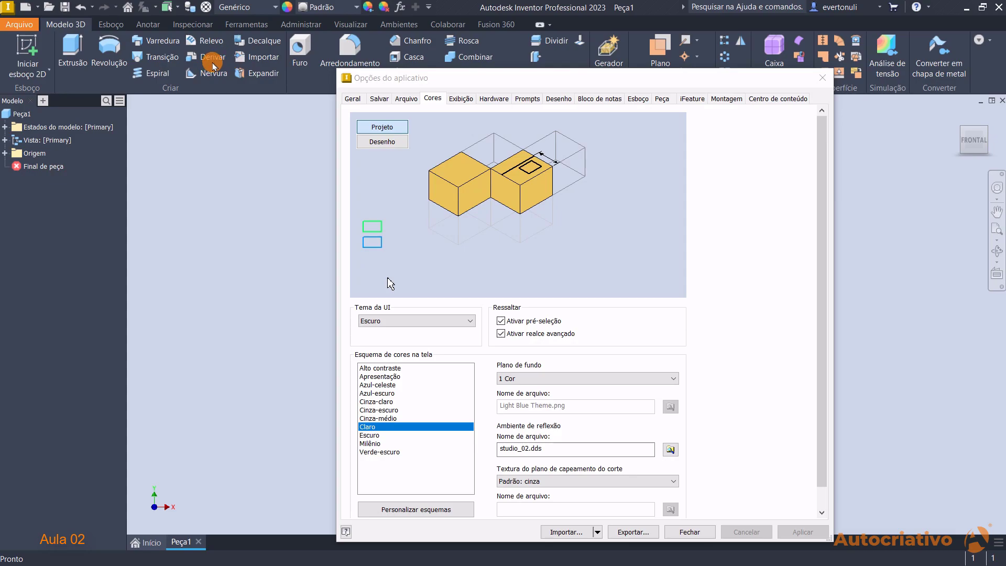
Move the options dialog aside, then set the UI theme to Claro and the background to Gradiente.
{"action": "left_click_drag", "start_coordinate": [533, 82], "coordinate": [619, 68]}
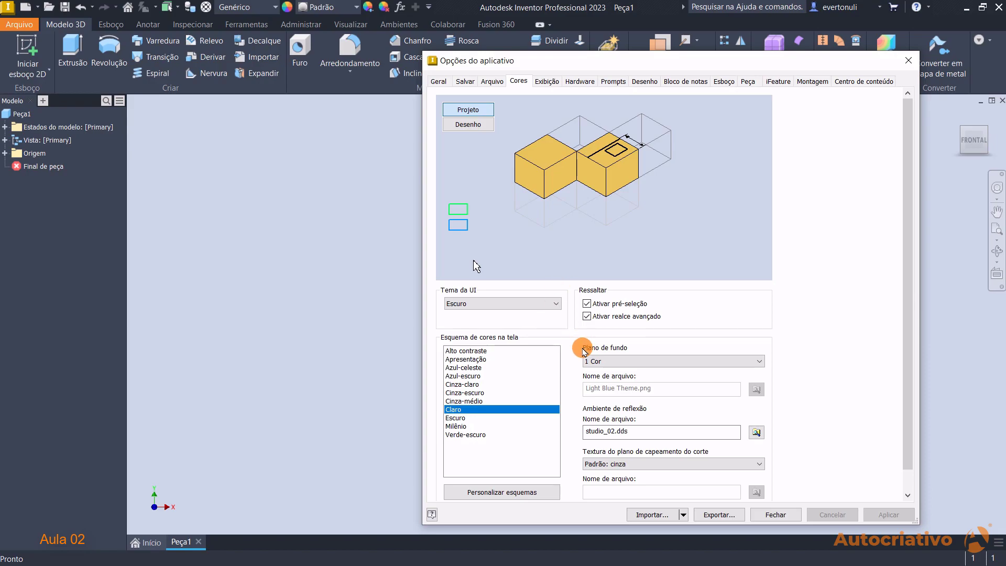
{"action": "left_click", "coordinate": [487, 303]}
{"action": "left_click", "coordinate": [486, 322]}
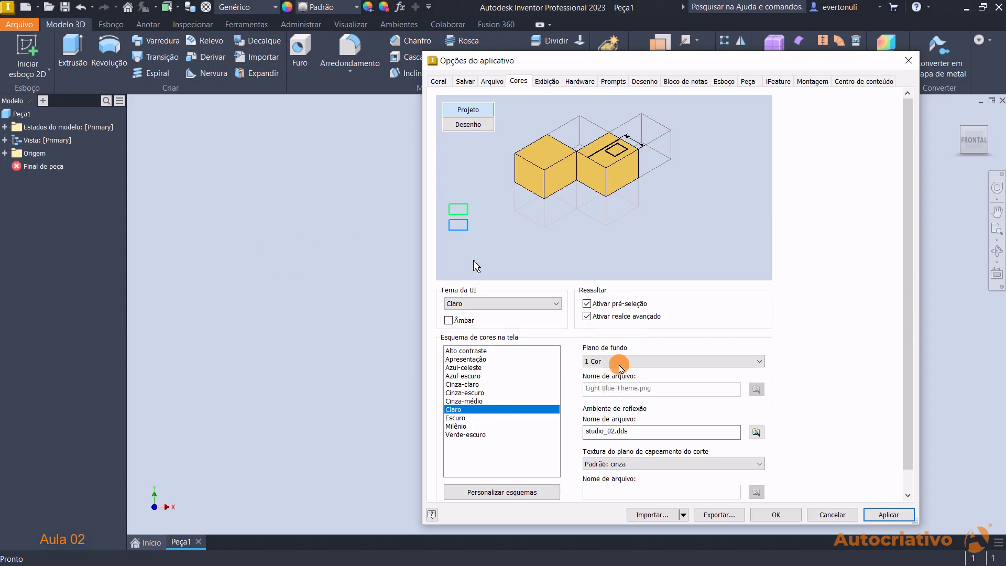
{"action": "left_click", "coordinate": [618, 362]}
{"action": "left_click", "coordinate": [622, 381]}
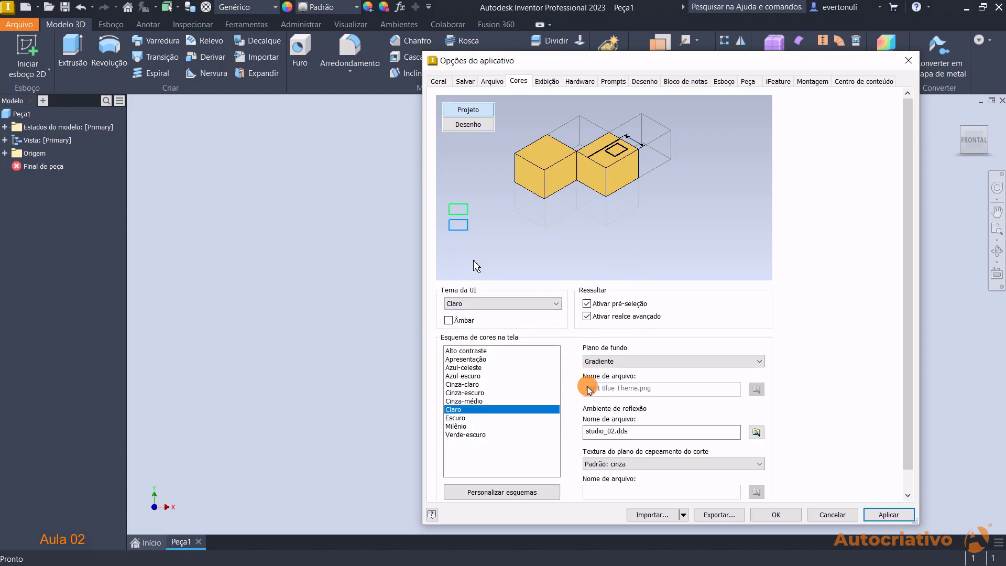
{"action": "left_click", "coordinate": [595, 367]}
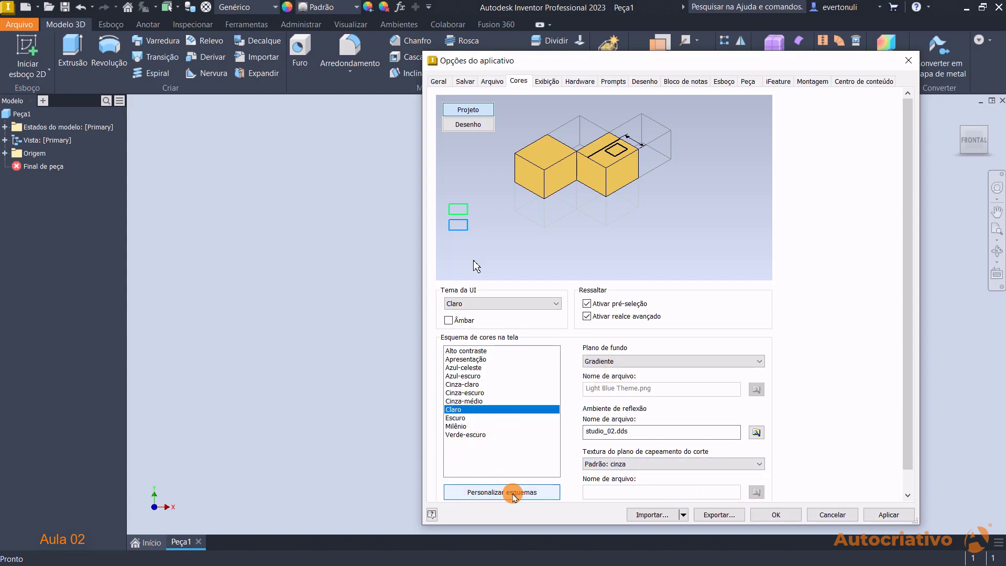
Look through the Projeto and Desenho graphic elements in the colour scheme editor and close it.
{"action": "left_click", "coordinate": [514, 494]}
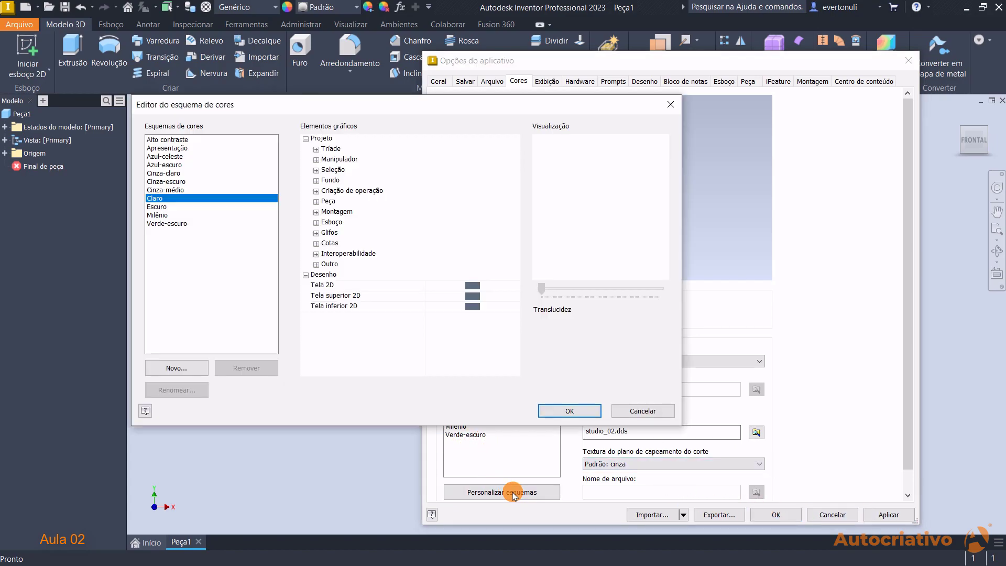
{"action": "left_click", "coordinate": [316, 180]}
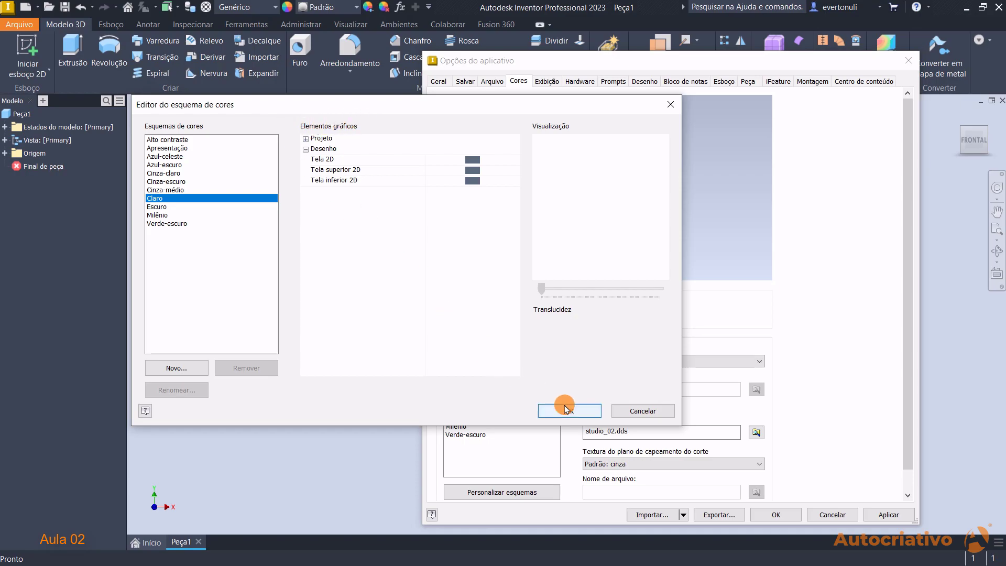
{"action": "left_click_drag", "start_coordinate": [349, 104], "coordinate": [483, 120]}
{"action": "left_click", "coordinate": [766, 427]}
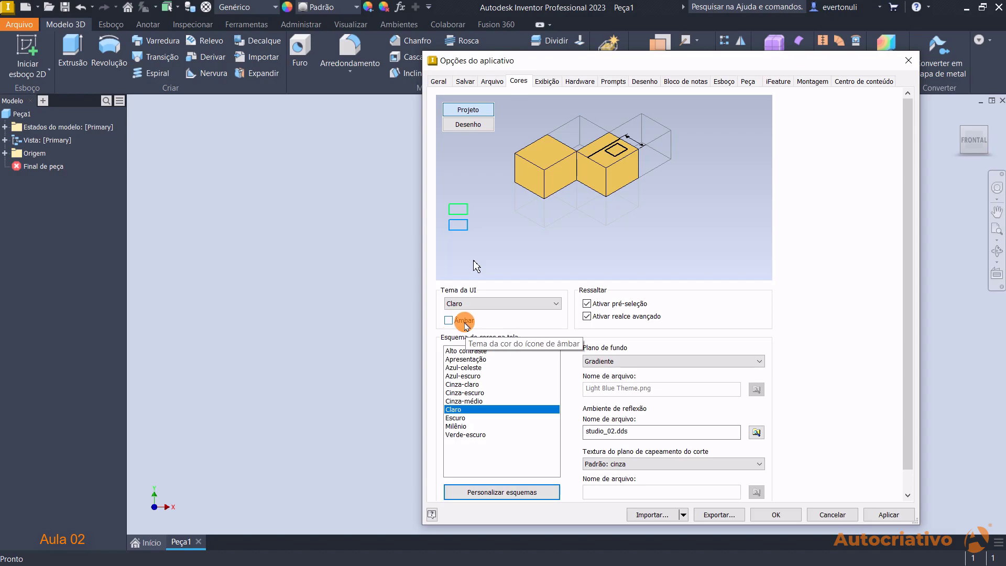
Enable the Âmbar icon colour for the Claro theme and apply the colour settings.
{"action": "left_click", "coordinate": [449, 321]}
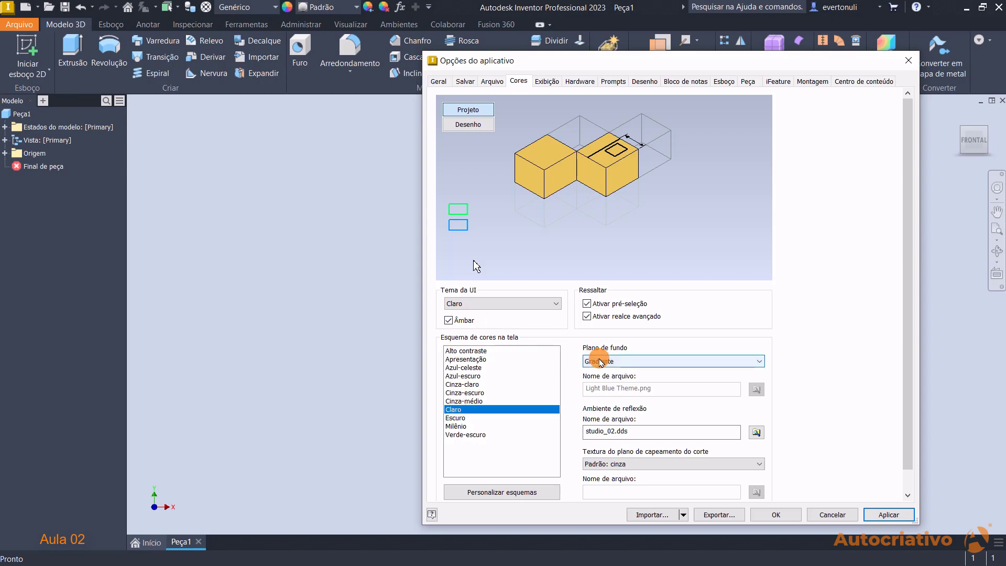
{"action": "left_click", "coordinate": [888, 515]}
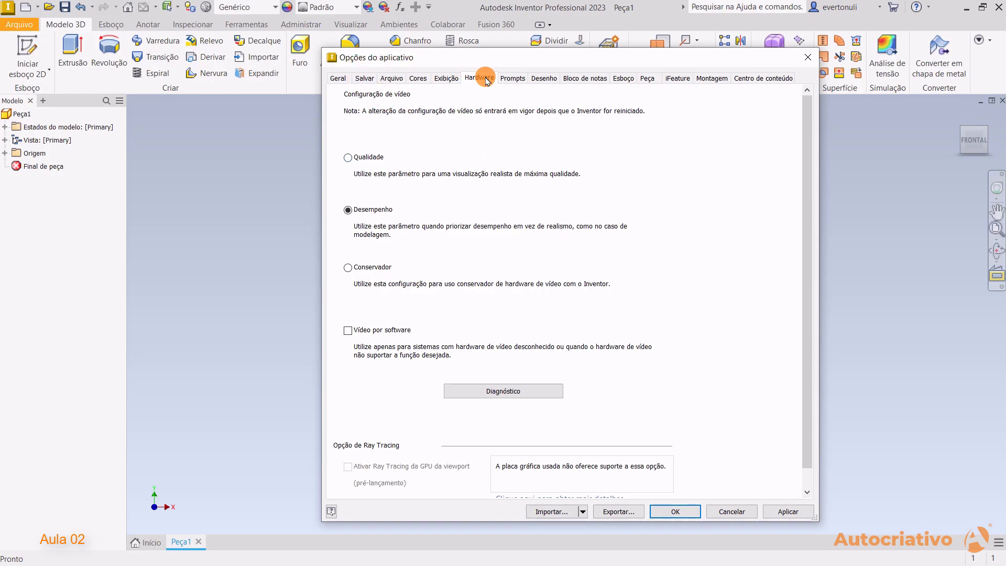
Examine the Exibição options and the video configuration choices in the Hardware options.
{"action": "left_click", "coordinate": [446, 77]}
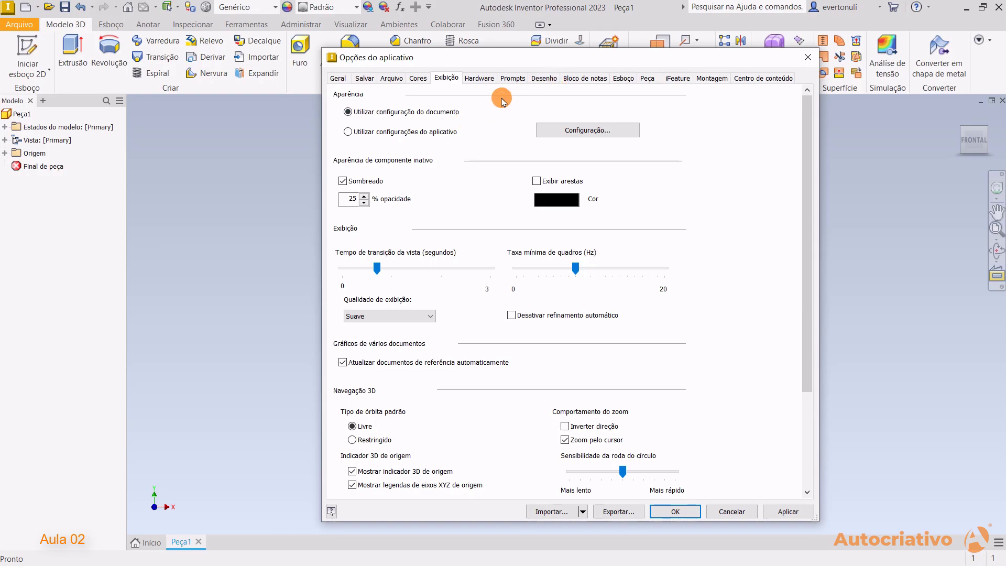
{"action": "left_click", "coordinate": [479, 79]}
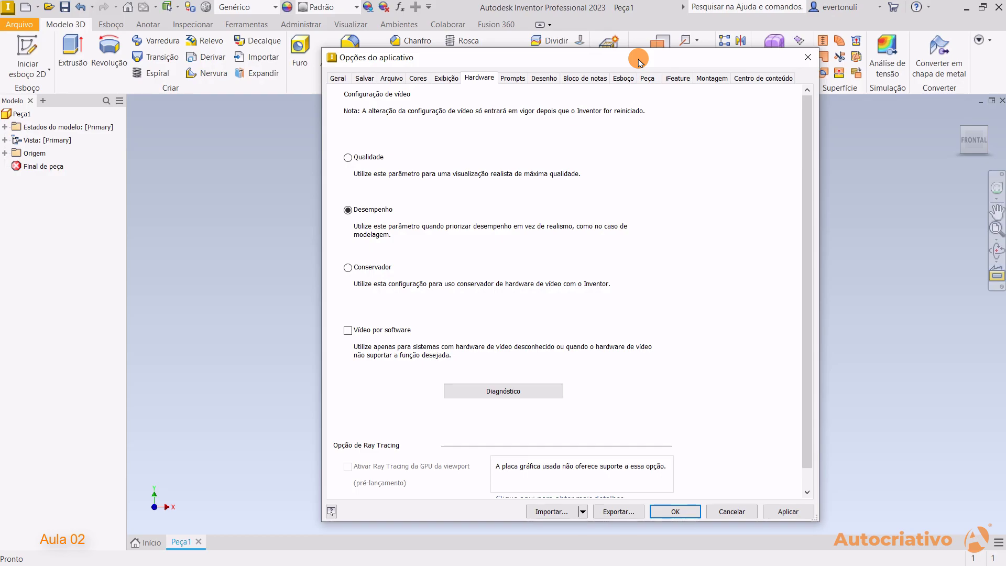
{"action": "mouse_move", "coordinate": [639, 65]}
{"action": "left_mouse_down"}
{"action": "mouse_move", "coordinate": [658, 32]}
{"action": "mouse_move", "coordinate": [631, 68]}
{"action": "left_mouse_up"}
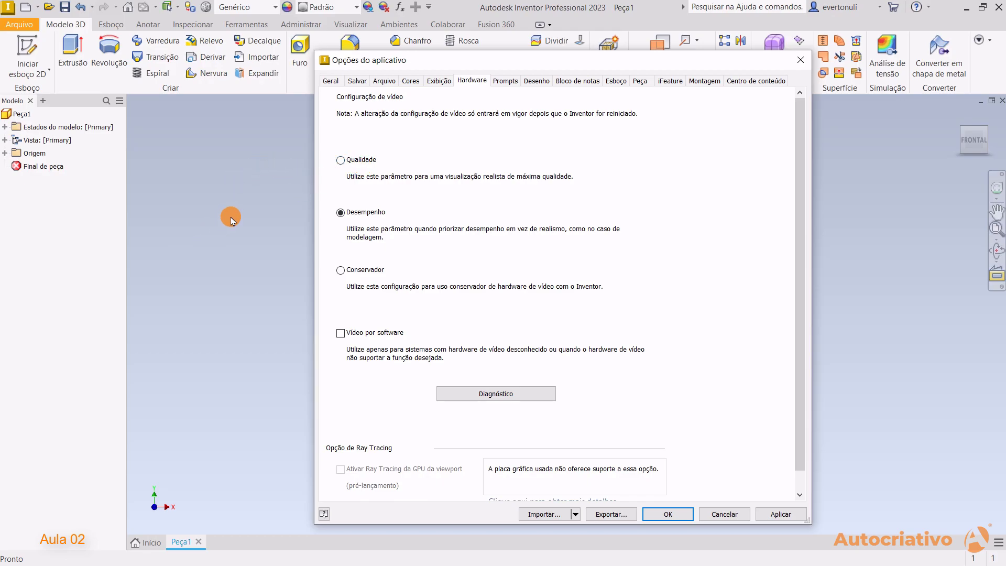
{"action": "left_click", "coordinate": [349, 220]}
{"action": "left_click", "coordinate": [468, 268]}
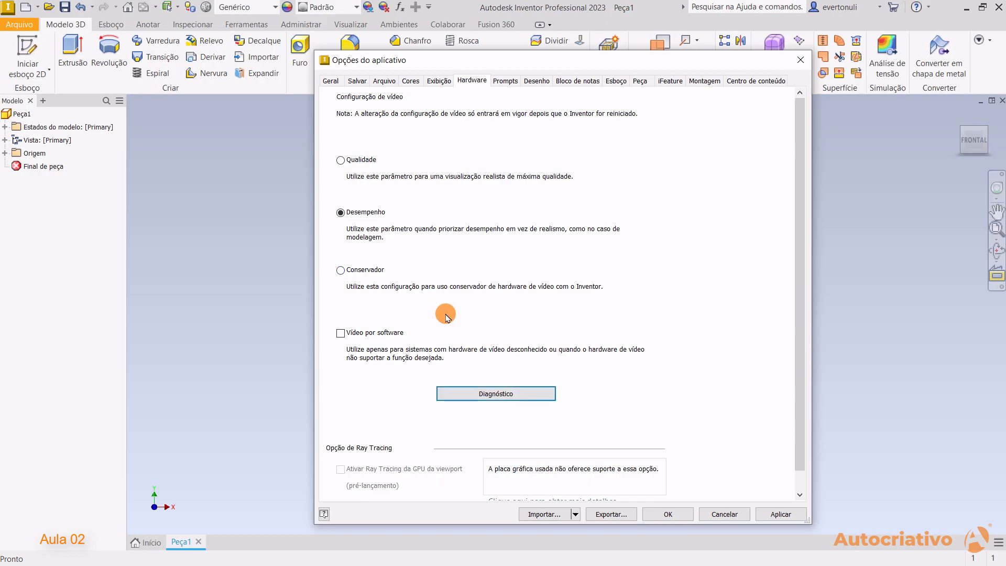
Run the video hardware diagnostic, dismiss its report and look at the ray tracing option.
{"action": "left_click", "coordinate": [502, 395]}
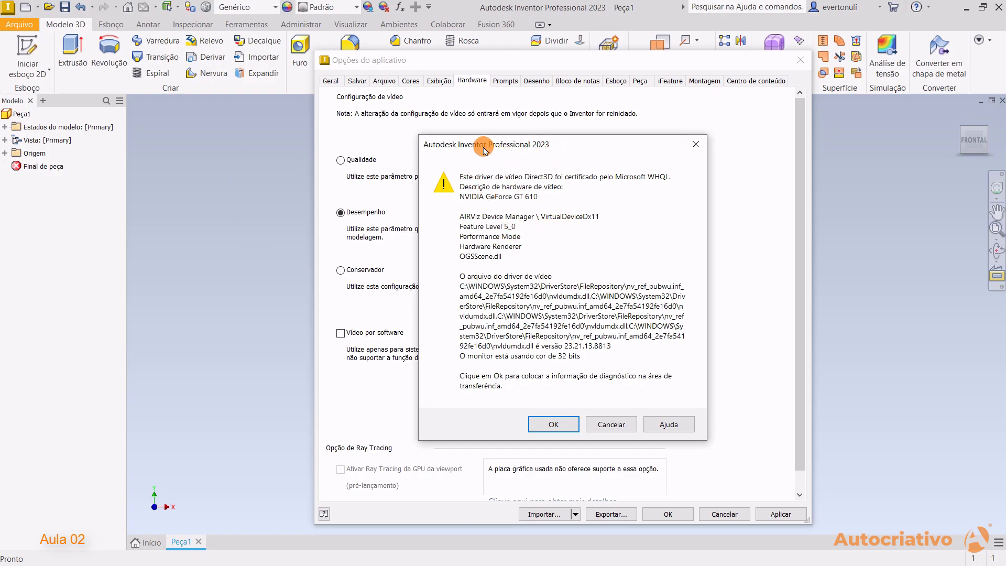
{"action": "left_click", "coordinate": [694, 149]}
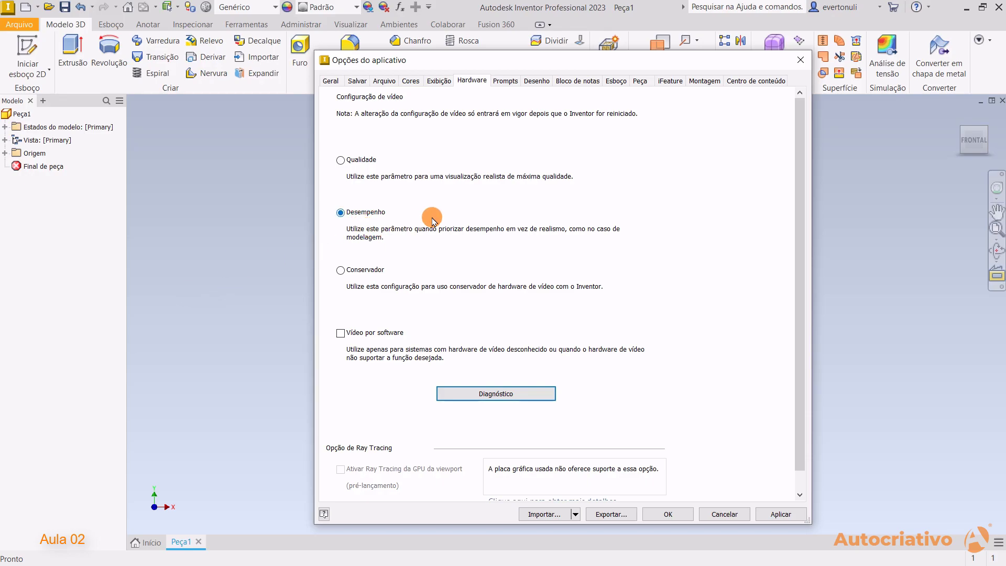
{"action": "left_click_drag", "start_coordinate": [800, 201], "coordinate": [658, 234]}
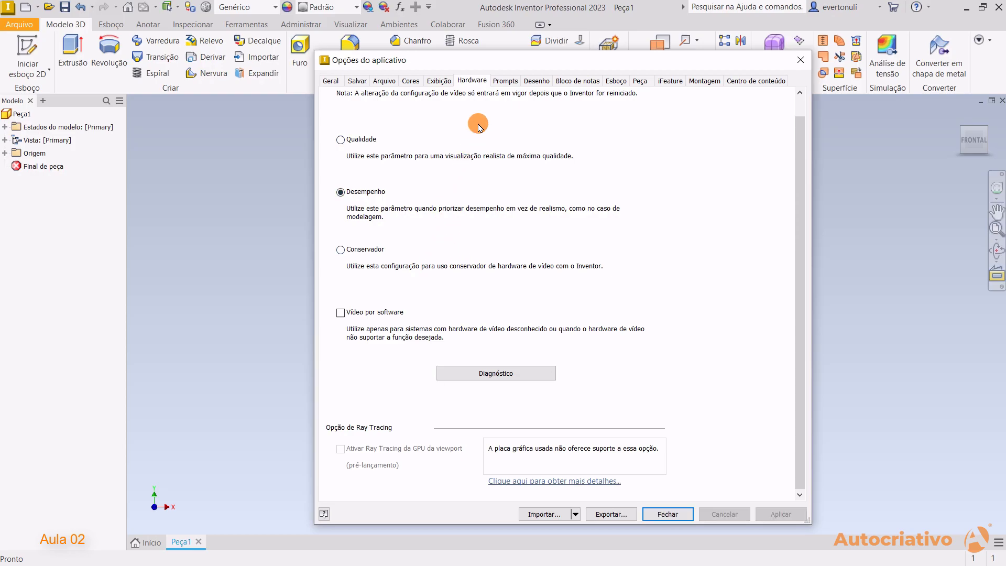
Examine the Prompts, Desenho, Bloco de notas and Esboço application options.
{"action": "left_click", "coordinate": [505, 81]}
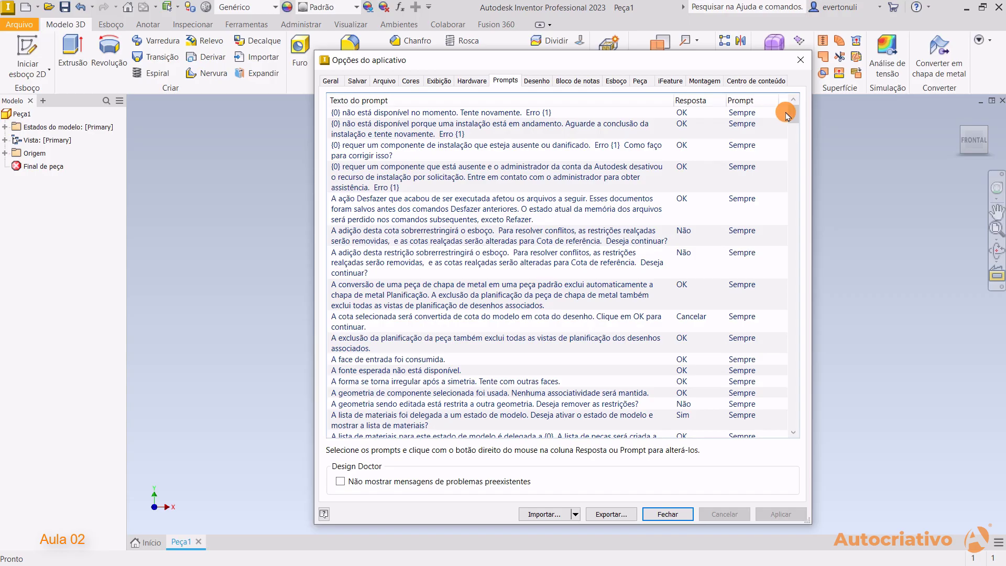
{"action": "mouse_move", "coordinate": [792, 115]}
{"action": "left_mouse_down"}
{"action": "mouse_move", "coordinate": [787, 332]}
{"action": "mouse_move", "coordinate": [781, 103]}
{"action": "left_mouse_up"}
{"action": "left_click", "coordinate": [537, 80]}
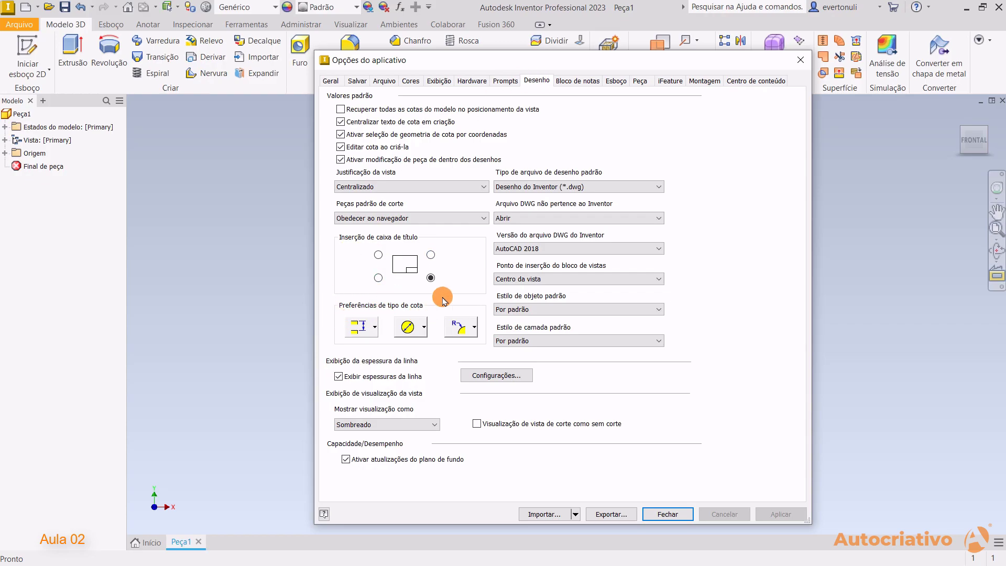
{"action": "left_click", "coordinate": [578, 82]}
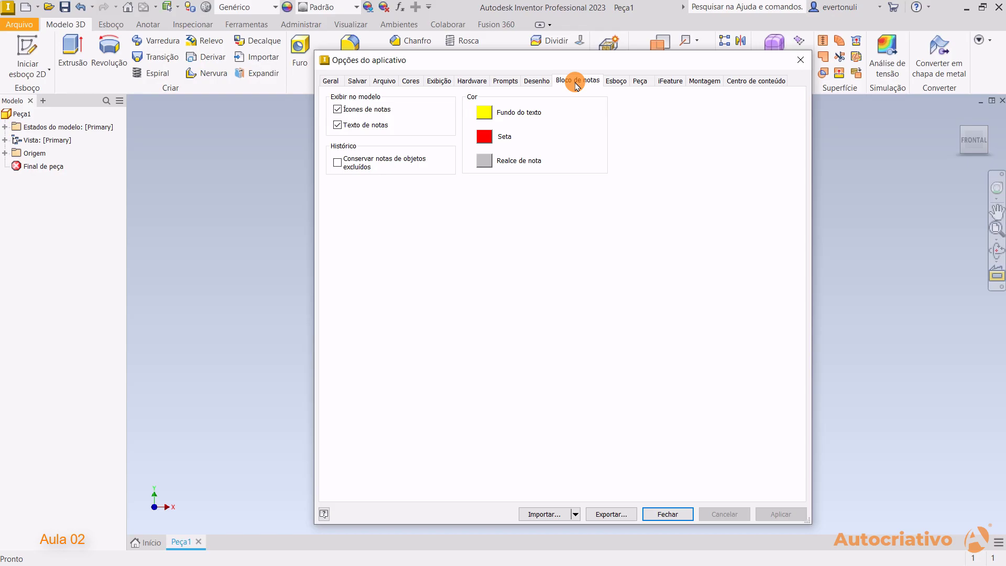
{"action": "left_click", "coordinate": [622, 84]}
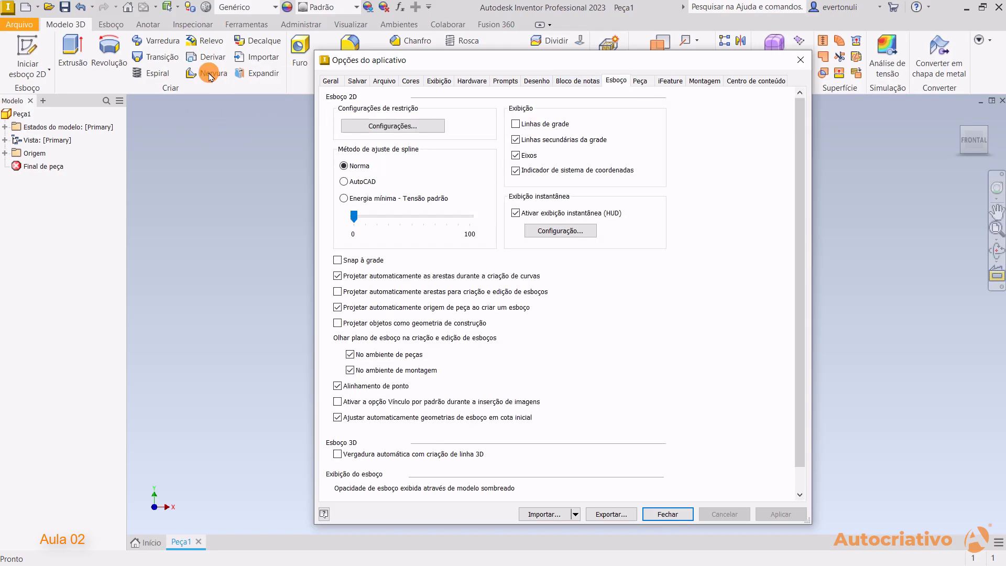
Examine the Peça and iFeature application options, moving the dialog aside to uncover the ribbon.
{"action": "left_click", "coordinate": [641, 81]}
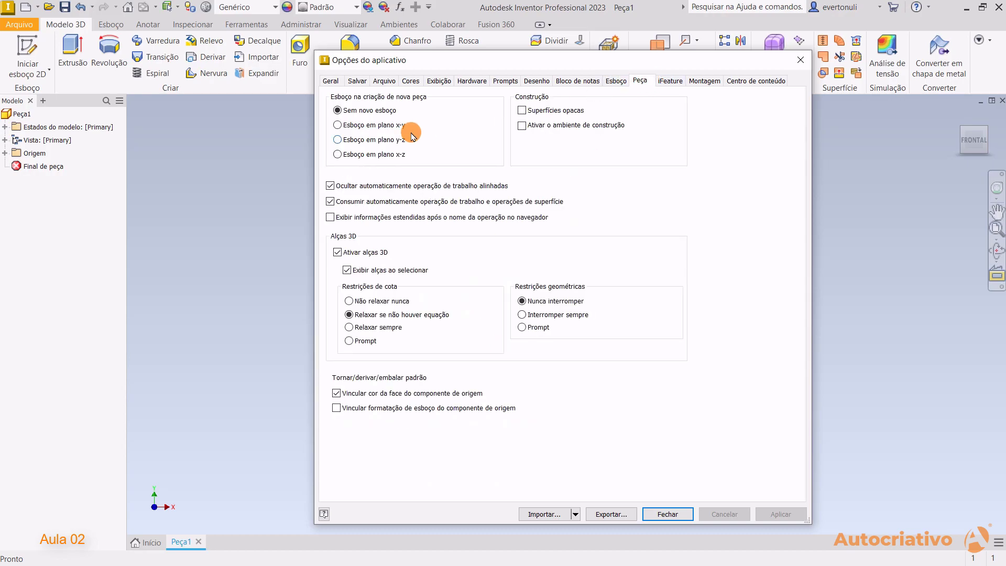
{"action": "left_click_drag", "start_coordinate": [536, 64], "coordinate": [533, 152]}
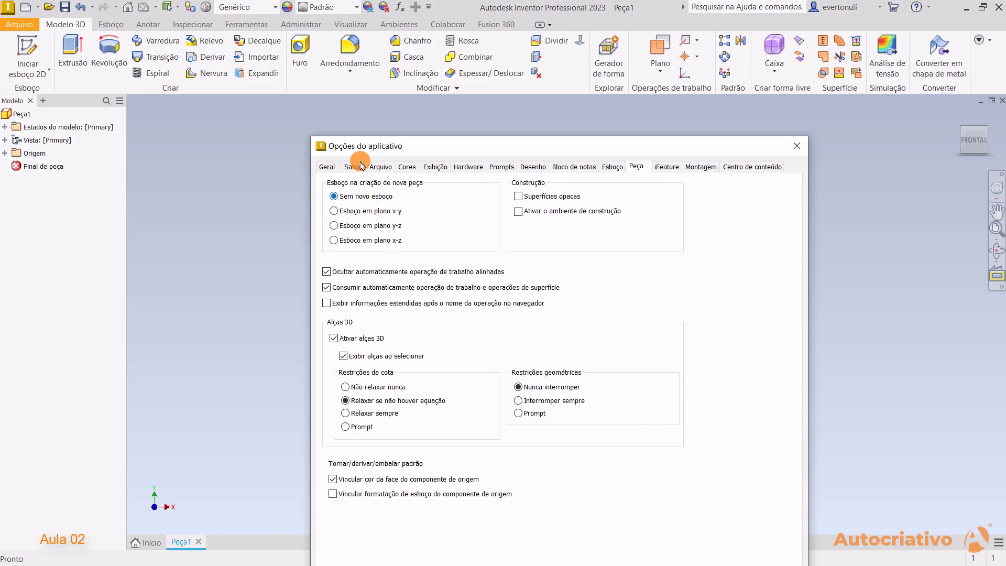
{"action": "left_click_drag", "start_coordinate": [573, 148], "coordinate": [578, 126]}
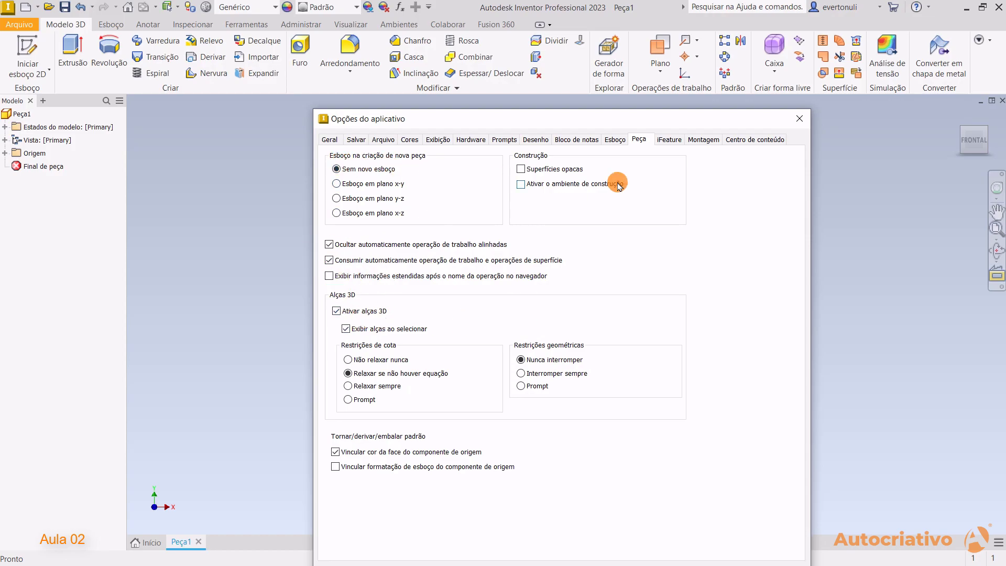
{"action": "left_click", "coordinate": [669, 141]}
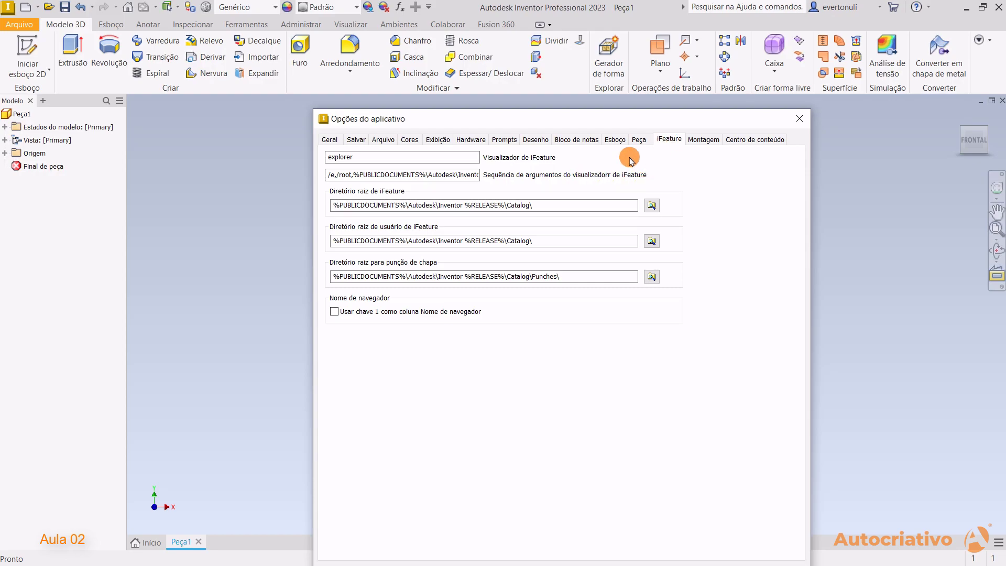
{"action": "left_click_drag", "start_coordinate": [662, 123], "coordinate": [595, 117]}
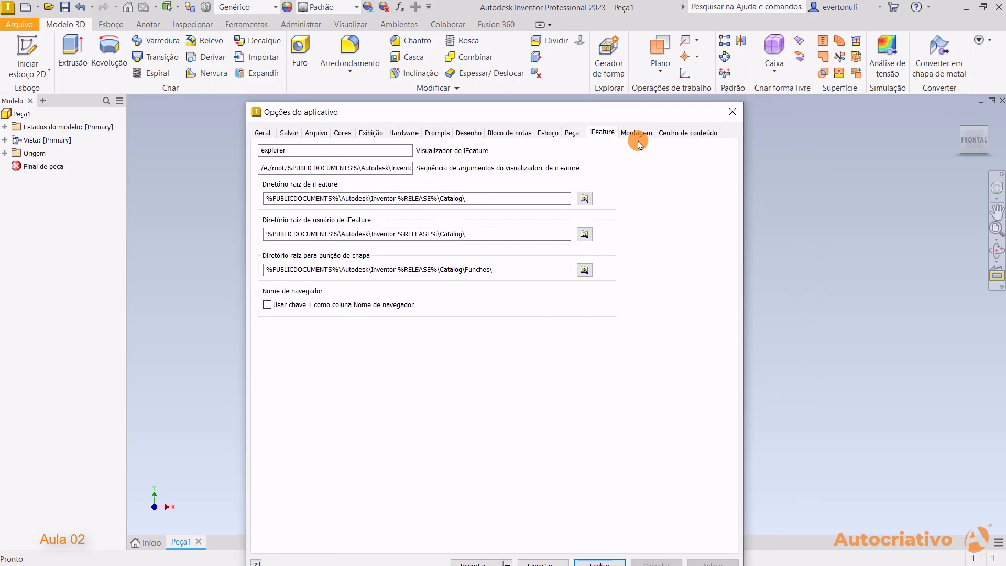
Examine the Montagem options and the library location path in the Centro de conteúdo options.
{"action": "left_click", "coordinate": [638, 134]}
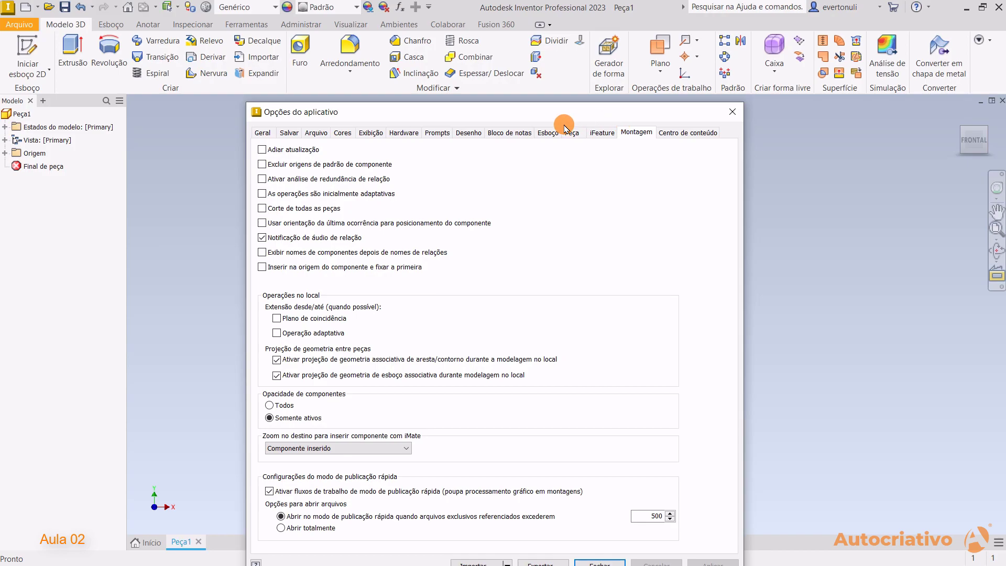
{"action": "left_click", "coordinate": [680, 132]}
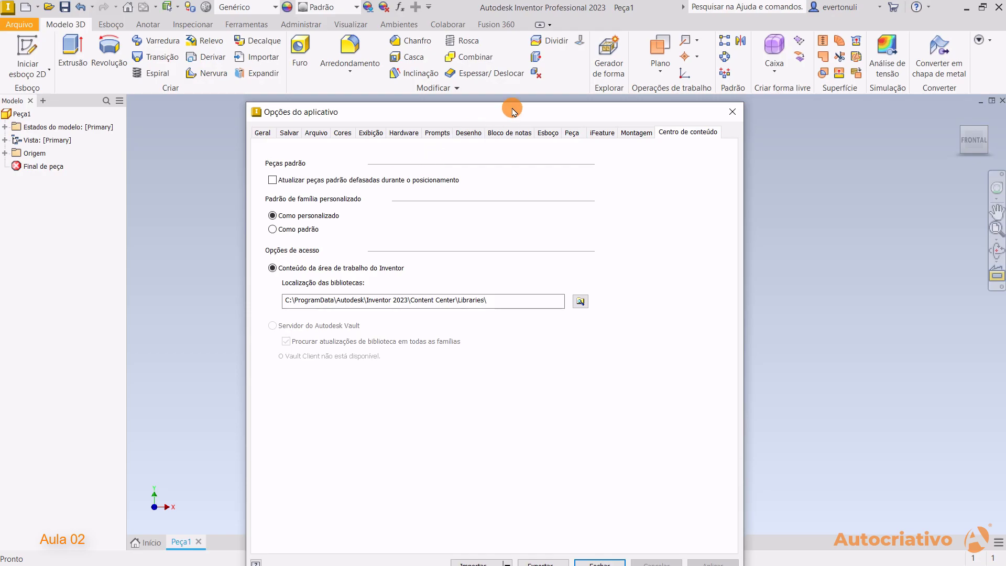
{"action": "left_click_drag", "start_coordinate": [513, 112], "coordinate": [519, 111]}
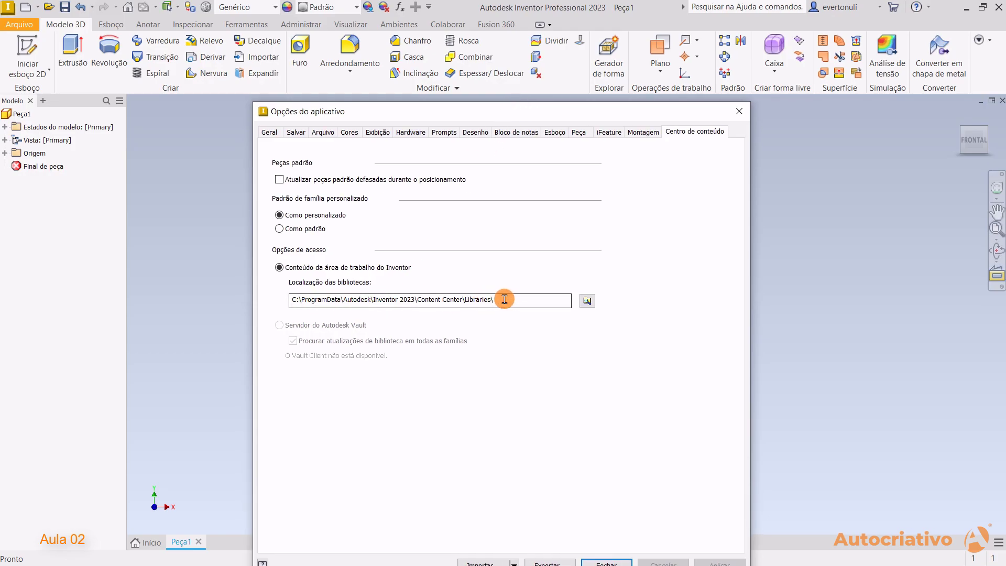
{"action": "left_click_drag", "start_coordinate": [505, 299], "coordinate": [299, 300]}
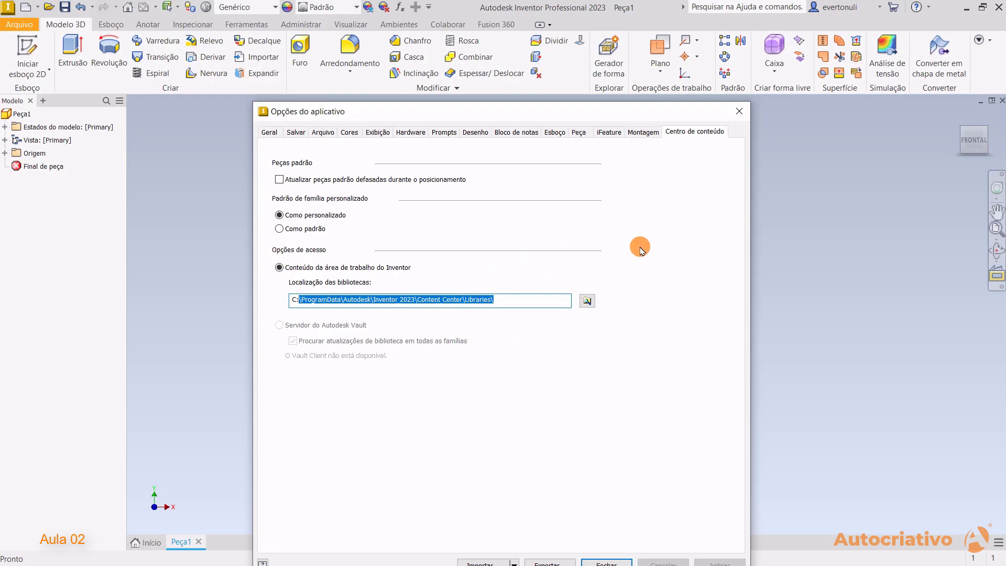
Clear the highlighted library path, move the application options dialog higher to reveal its lower edge, and close it.
{"action": "left_click", "coordinate": [505, 301]}
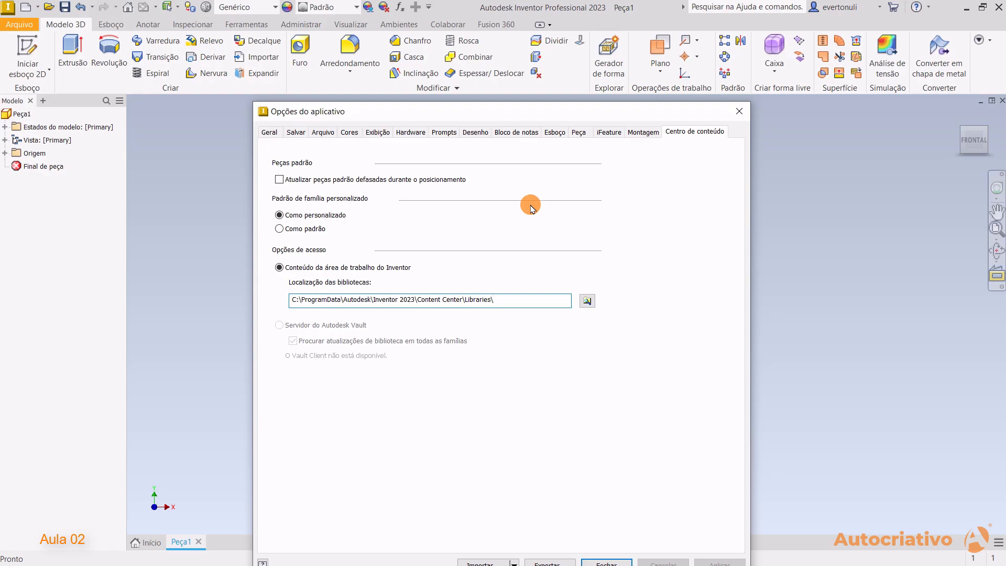
{"action": "left_click_drag", "start_coordinate": [557, 116], "coordinate": [558, 58]}
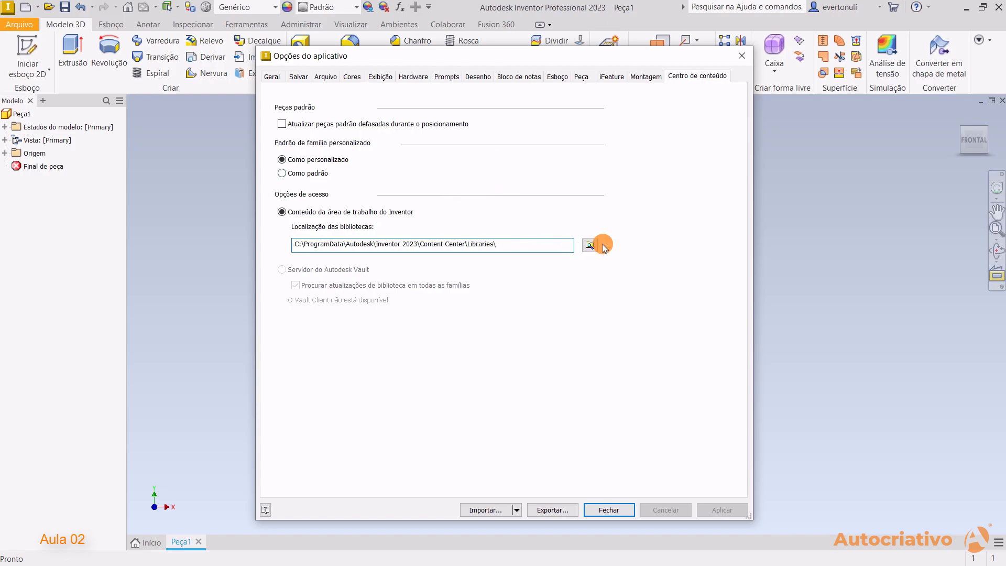
{"action": "left_click", "coordinate": [610, 511]}
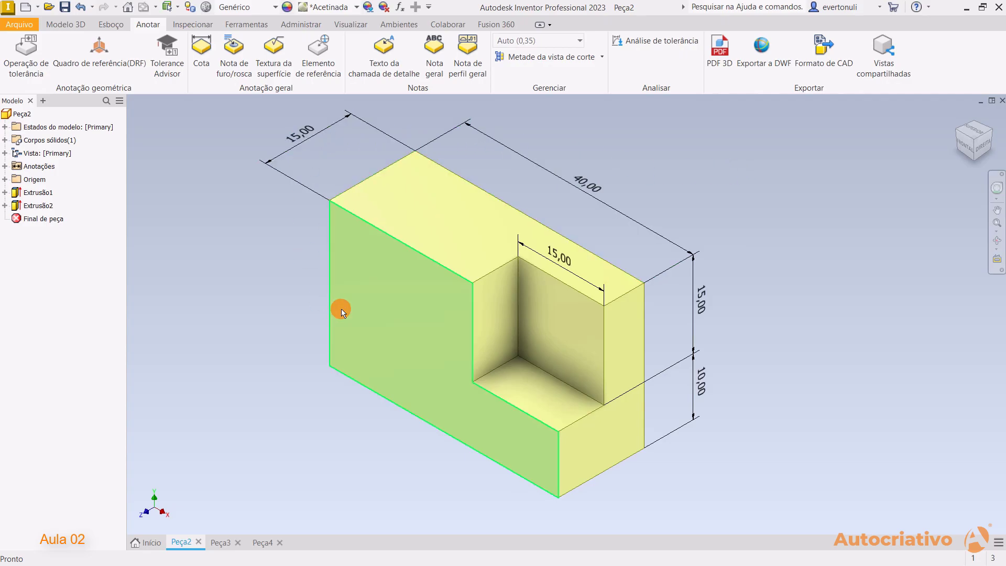
Look through the open parts Peça2, Peça3 and Peça4, returning to Peça2.
{"action": "left_click", "coordinate": [221, 542]}
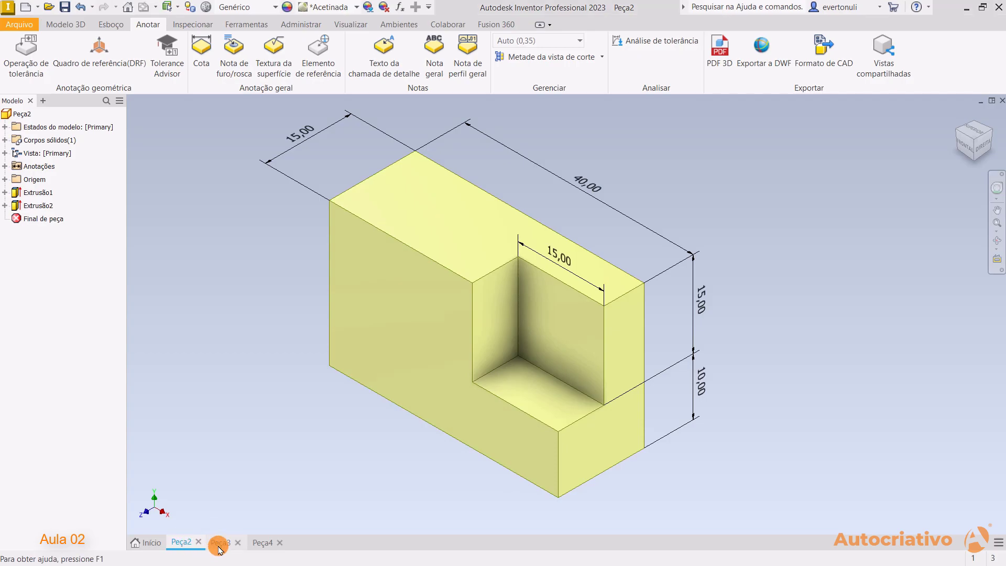
{"action": "left_click", "coordinate": [264, 543]}
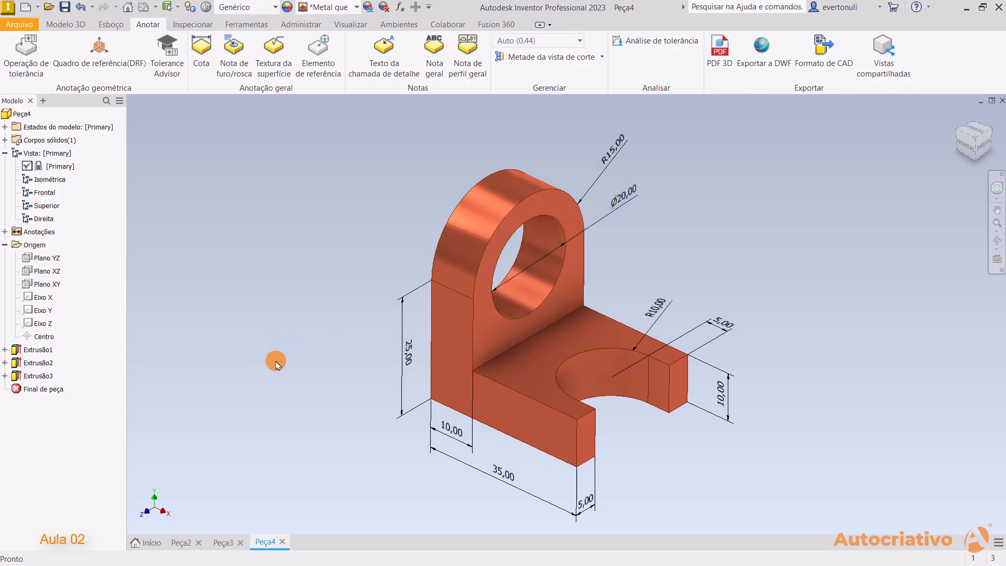
{"action": "left_click", "coordinate": [181, 543]}
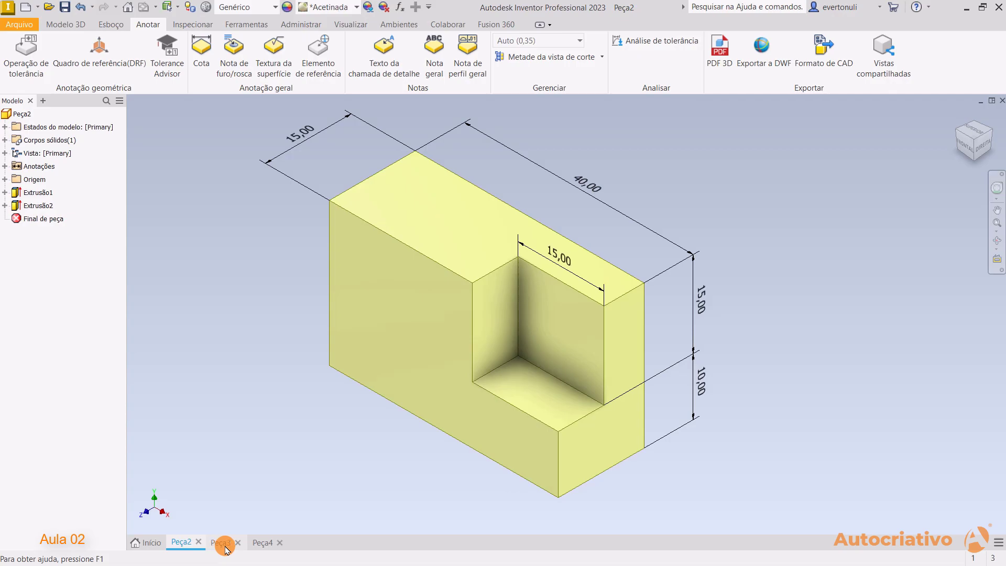
{"action": "left_click", "coordinate": [263, 543]}
{"action": "left_click", "coordinate": [222, 543]}
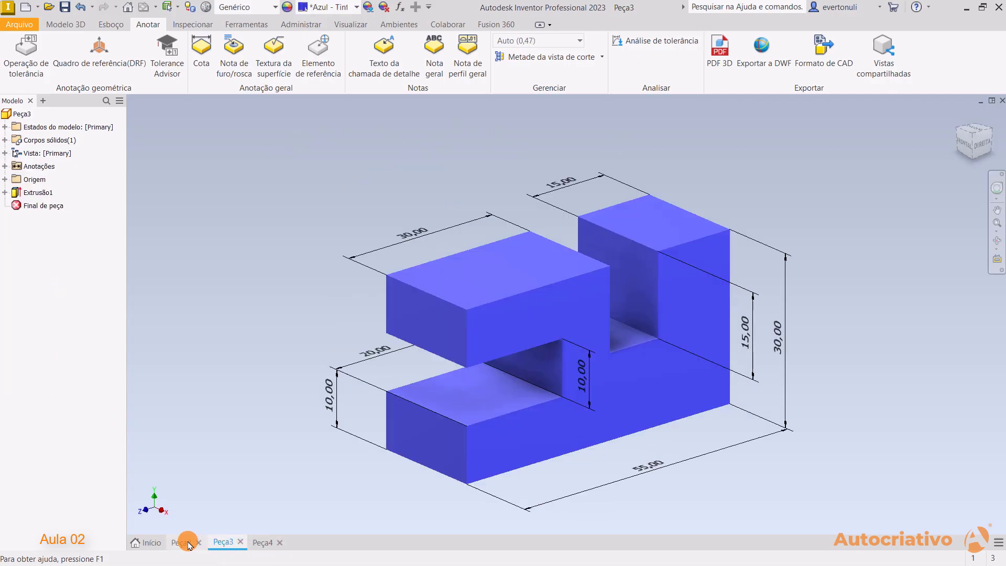
{"action": "left_click", "coordinate": [188, 543]}
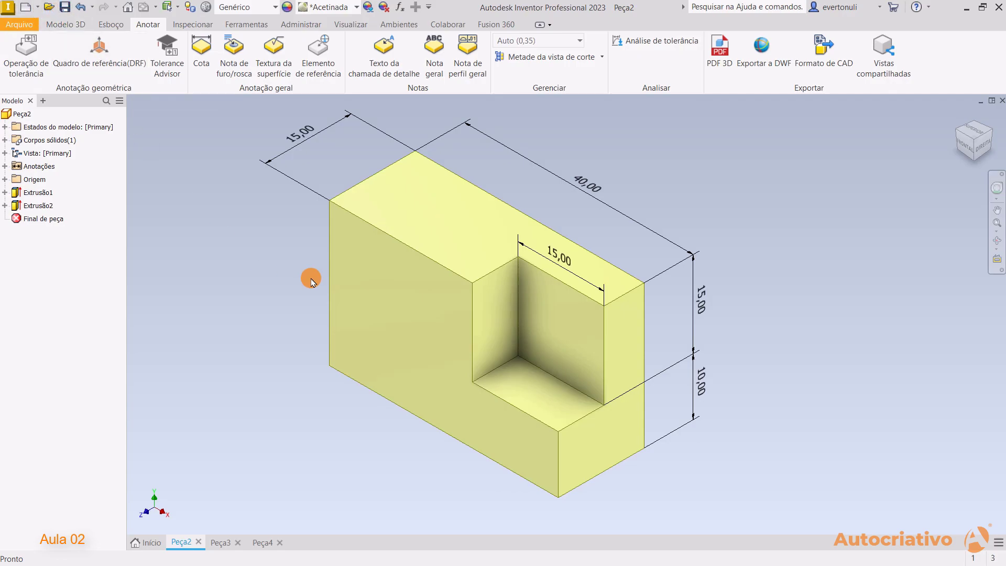
{"action": "left_click", "coordinate": [419, 229]}
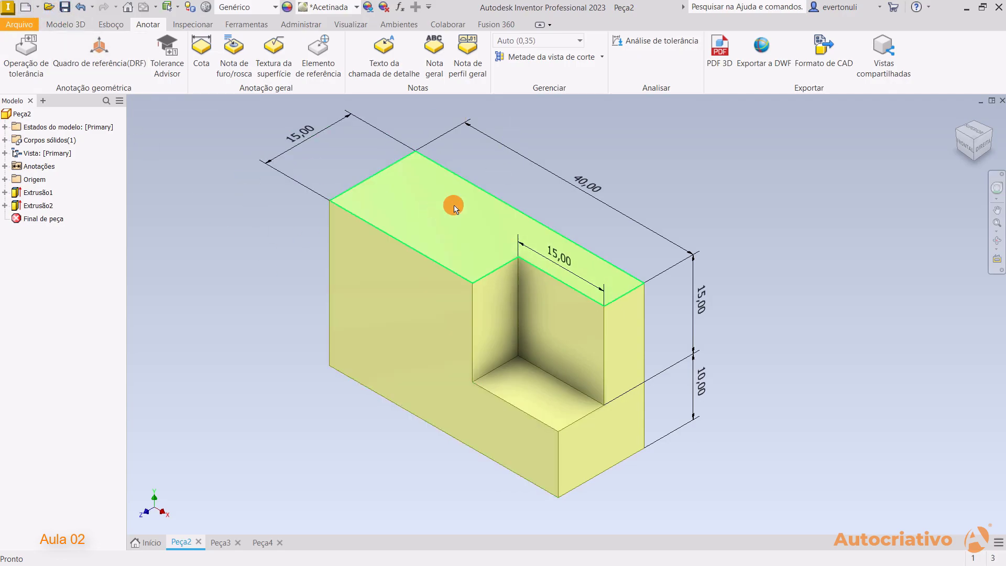
Start saving Peça2, look inside the OldVersions folder, and set the project folder Tema02 as the destination.
{"action": "left_click", "coordinate": [65, 8]}
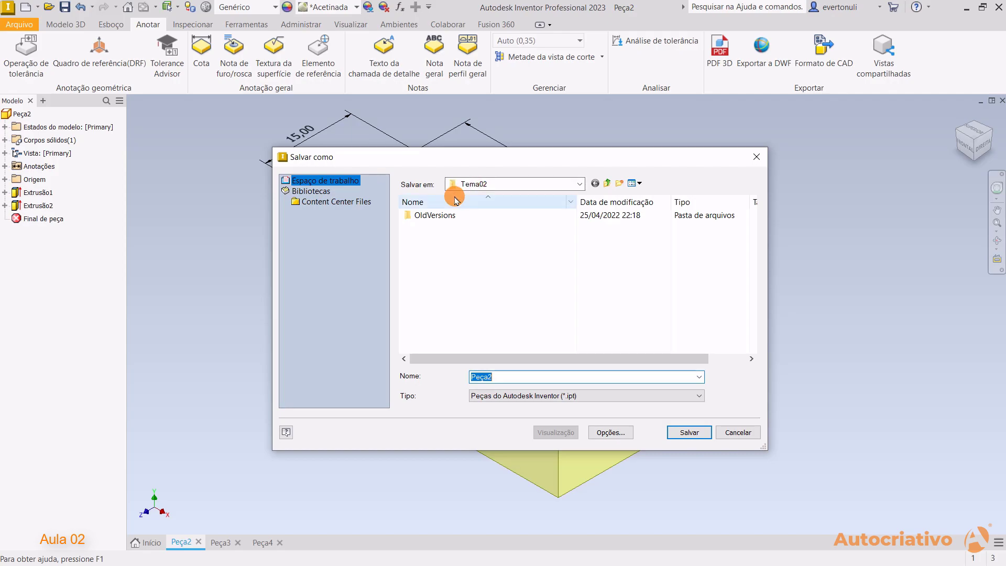
{"action": "double_click", "coordinate": [433, 222]}
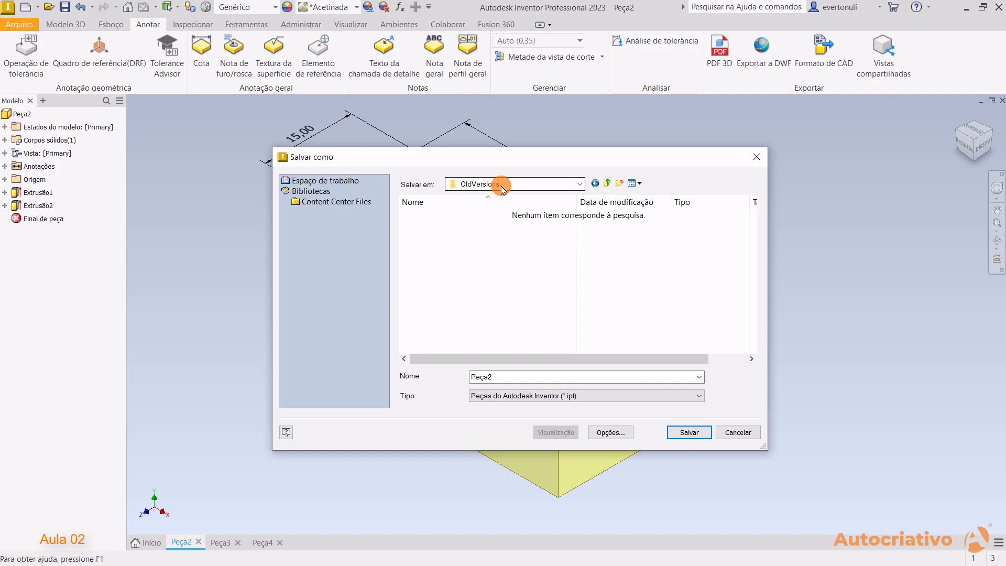
{"action": "left_click", "coordinate": [499, 378]}
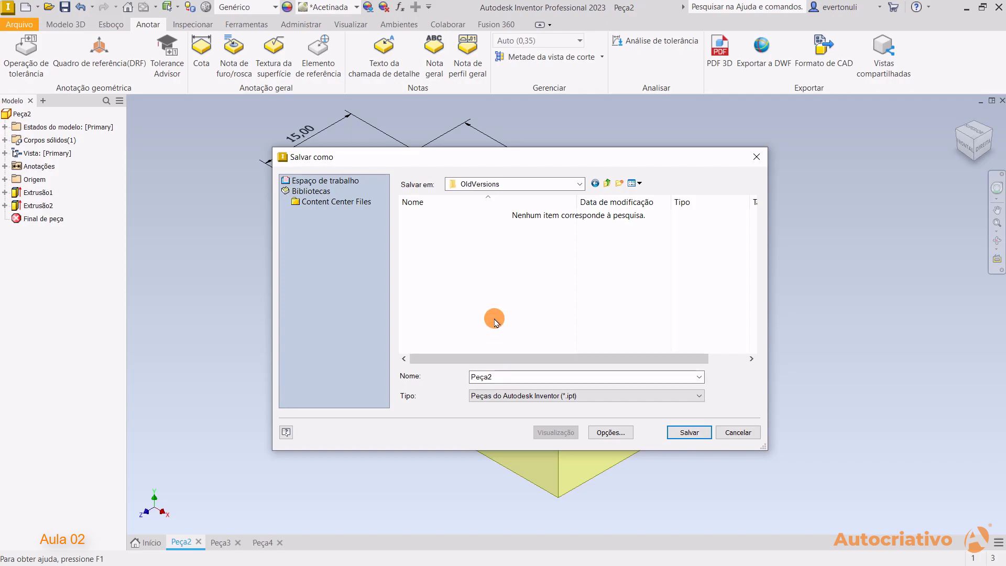
{"action": "left_click", "coordinate": [594, 184]}
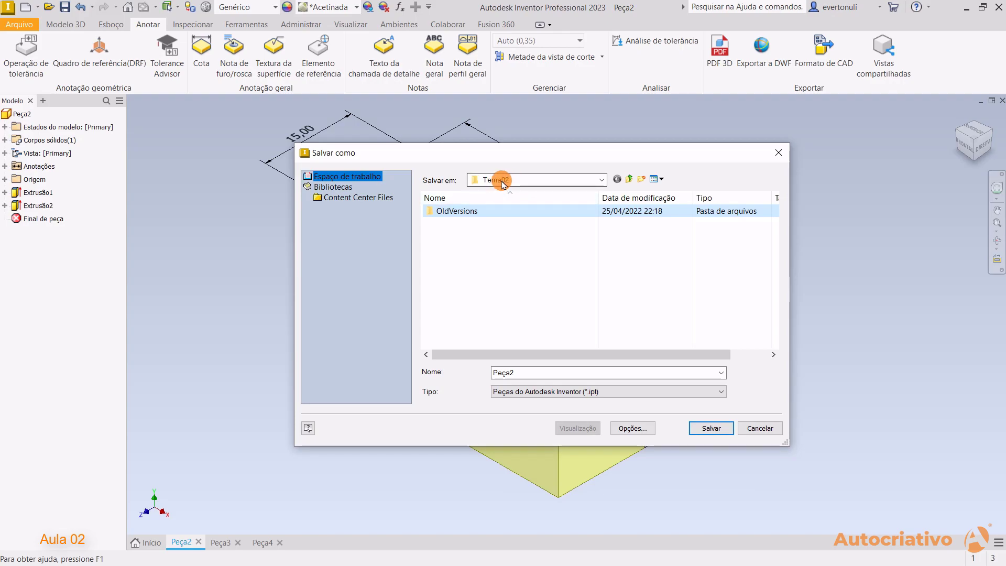
{"action": "left_click", "coordinate": [502, 181]}
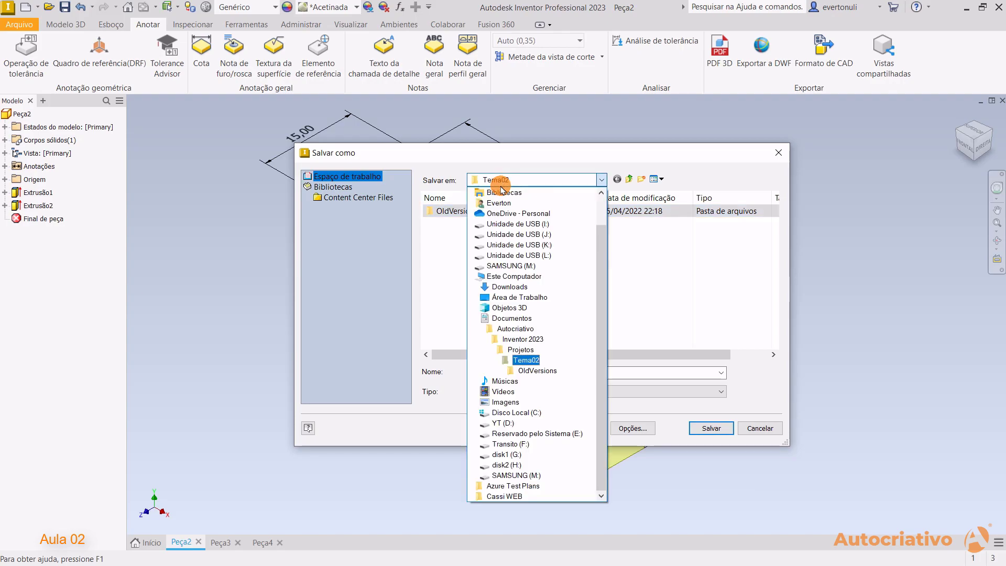
{"action": "left_click", "coordinate": [500, 179]}
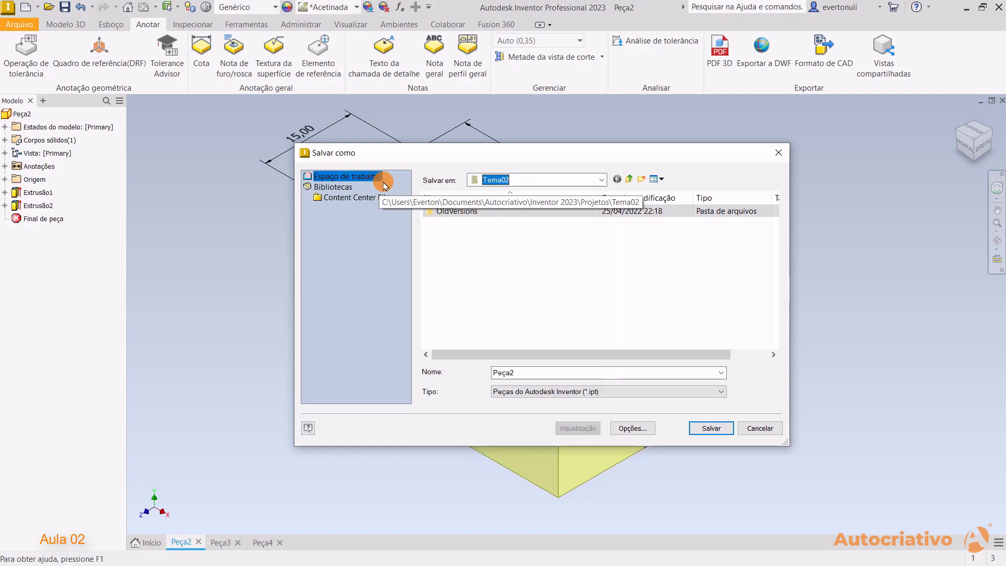
{"action": "left_click", "coordinate": [503, 180]}
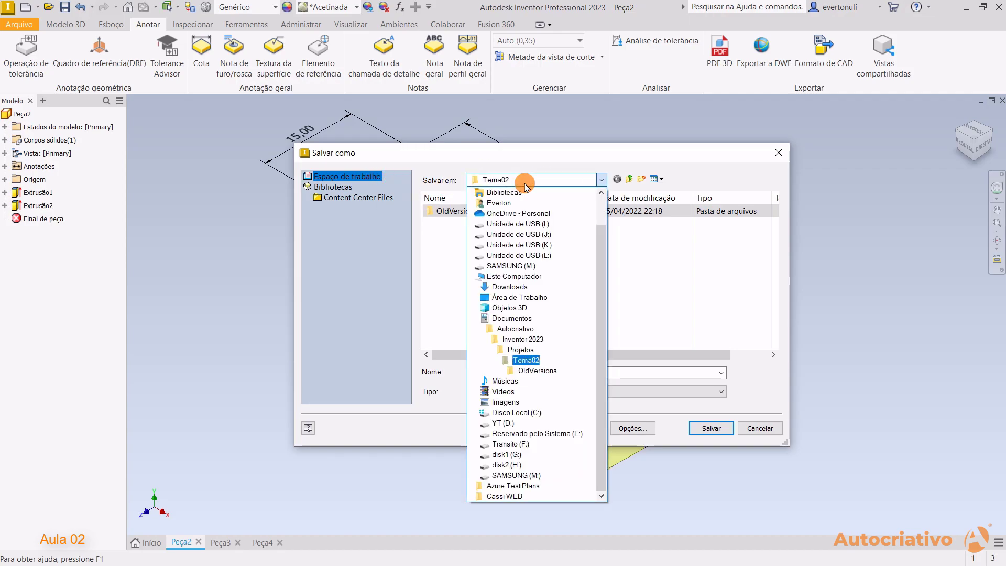
{"action": "left_click", "coordinate": [536, 362]}
Replace the proposed file name of Peça2 with Img001.
{"action": "left_click_drag", "start_coordinate": [545, 374], "coordinate": [493, 371]}
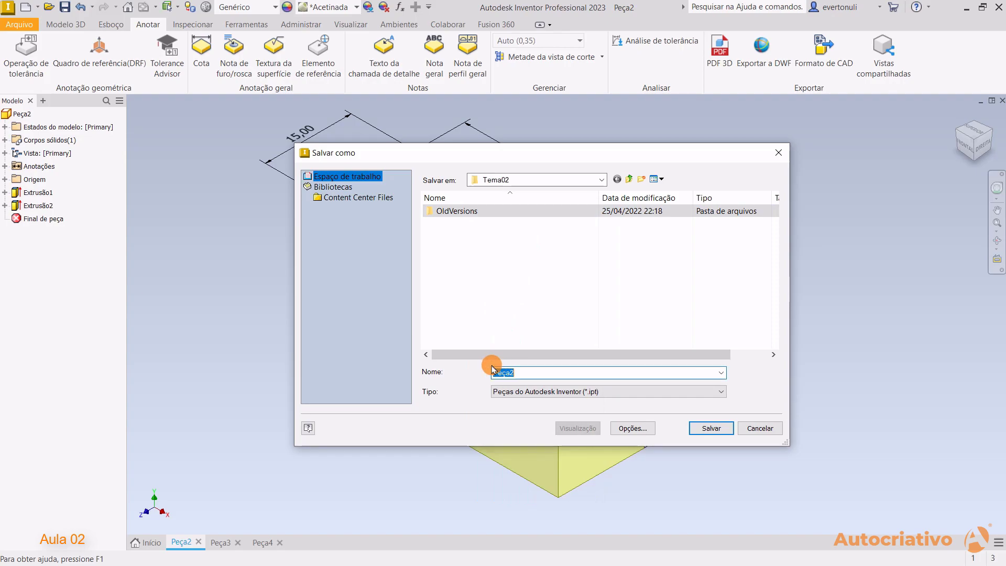
{"action": "type", "text": "Emb"}
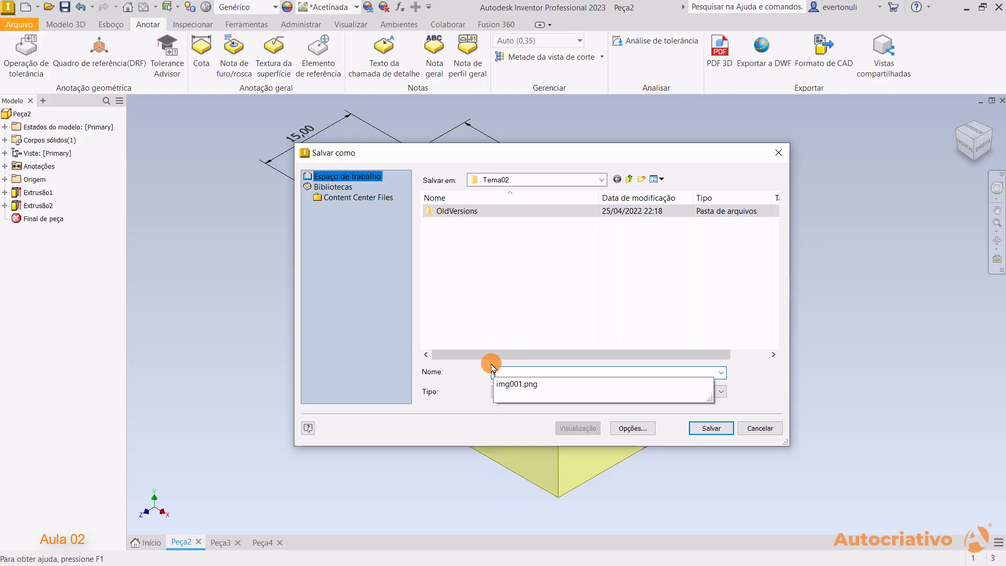
{"action": "key", "text": "BackSpace"}
{"action": "key", "text": "BackSpace"}
{"action": "key", "text": "BackSpace"}
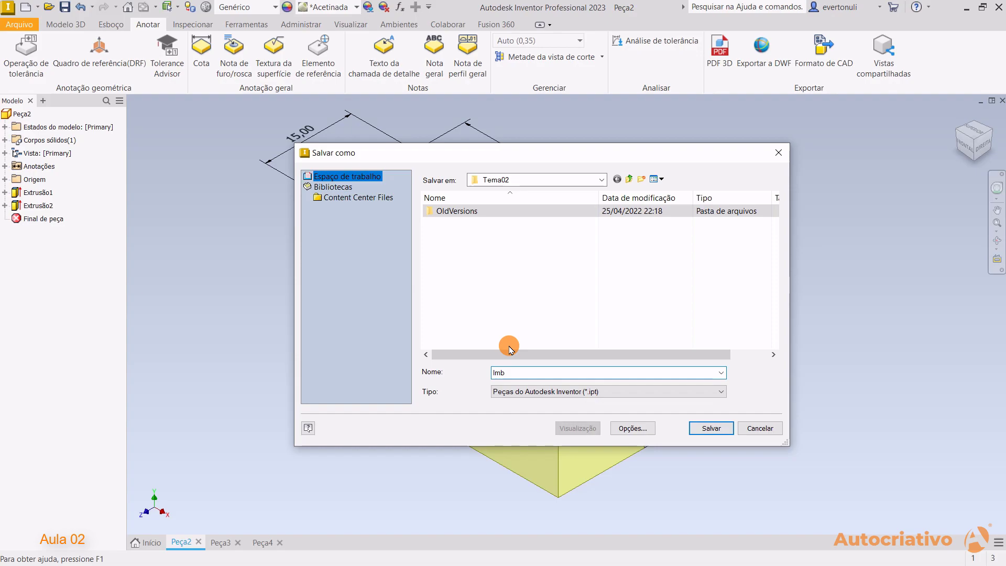
{"action": "type", "text": "Img001"}
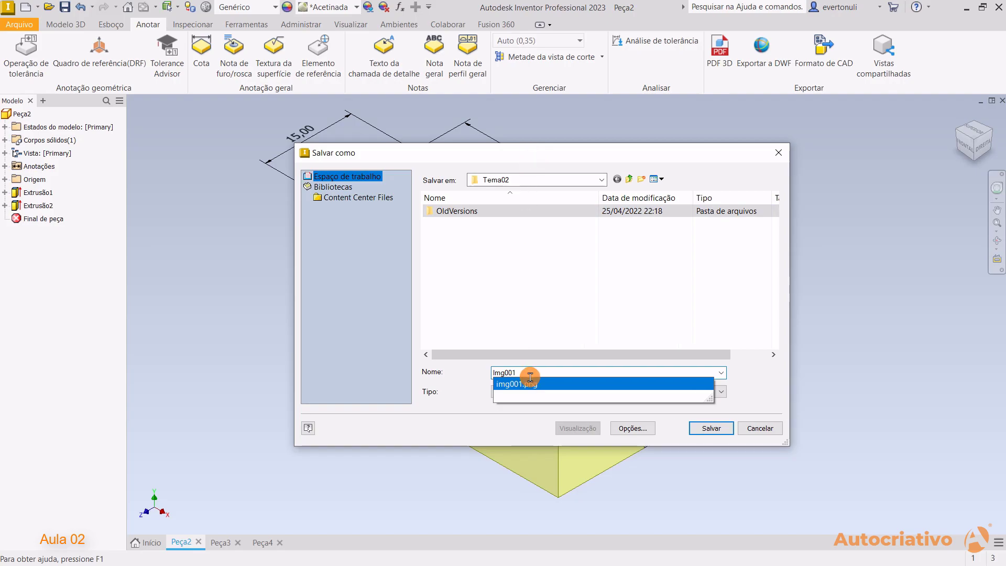
Check the available file types, keep the Autodesk Inventor part type (*.ipt), and save Img001 in Tema02.
{"action": "left_click_drag", "start_coordinate": [565, 152], "coordinate": [536, 179]}
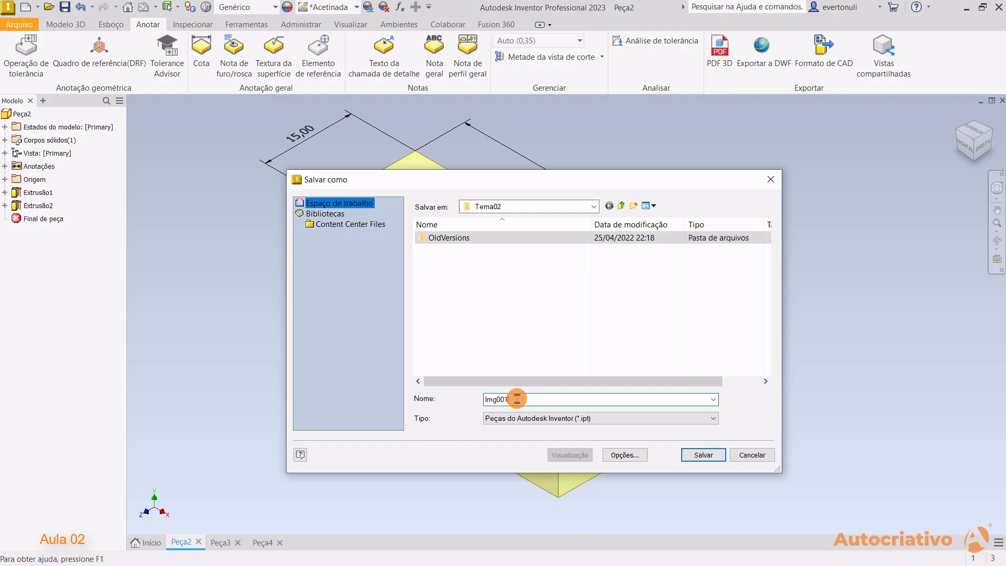
{"action": "double_click", "coordinate": [490, 400]}
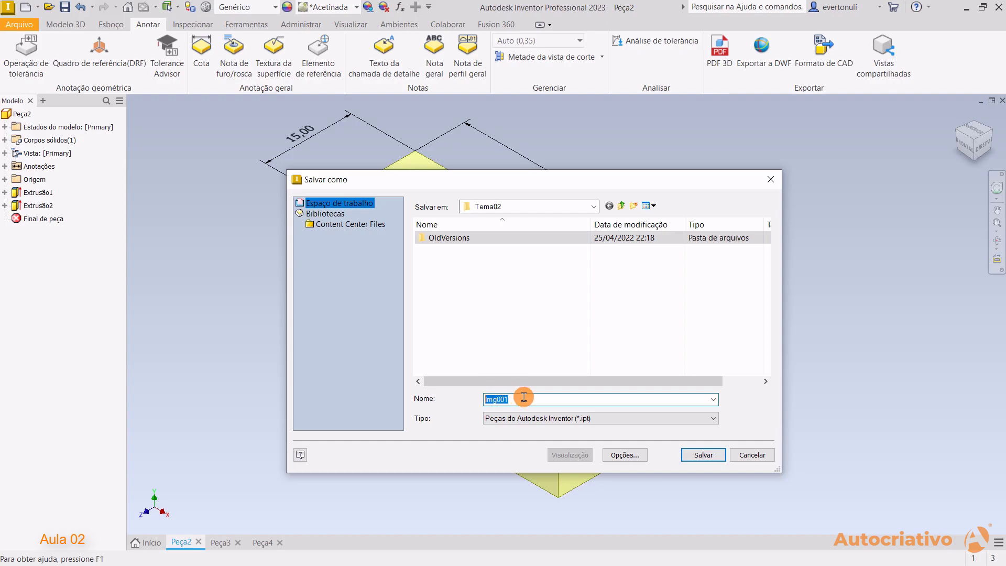
{"action": "left_click_drag", "start_coordinate": [502, 175], "coordinate": [542, 171]}
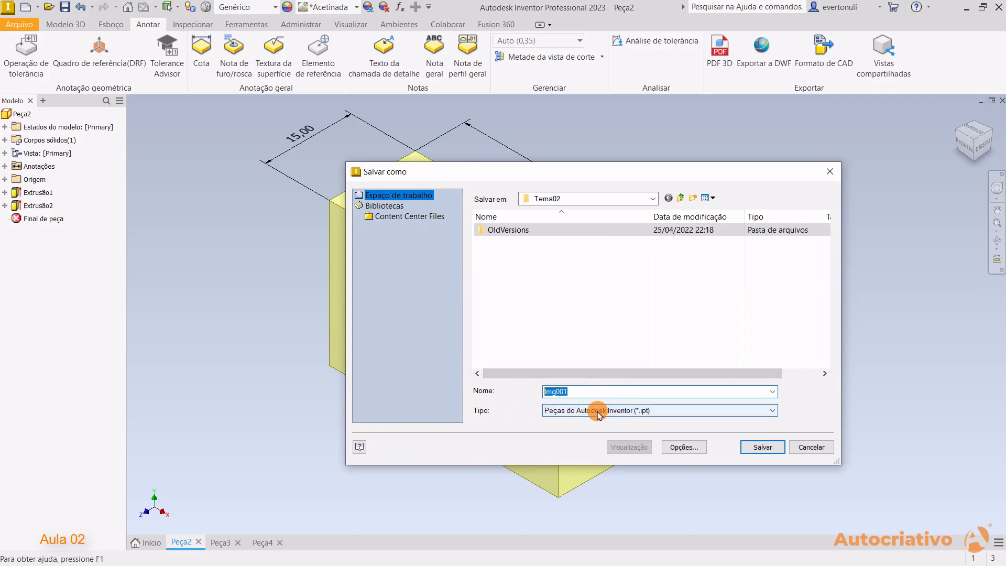
{"action": "left_click", "coordinate": [633, 411]}
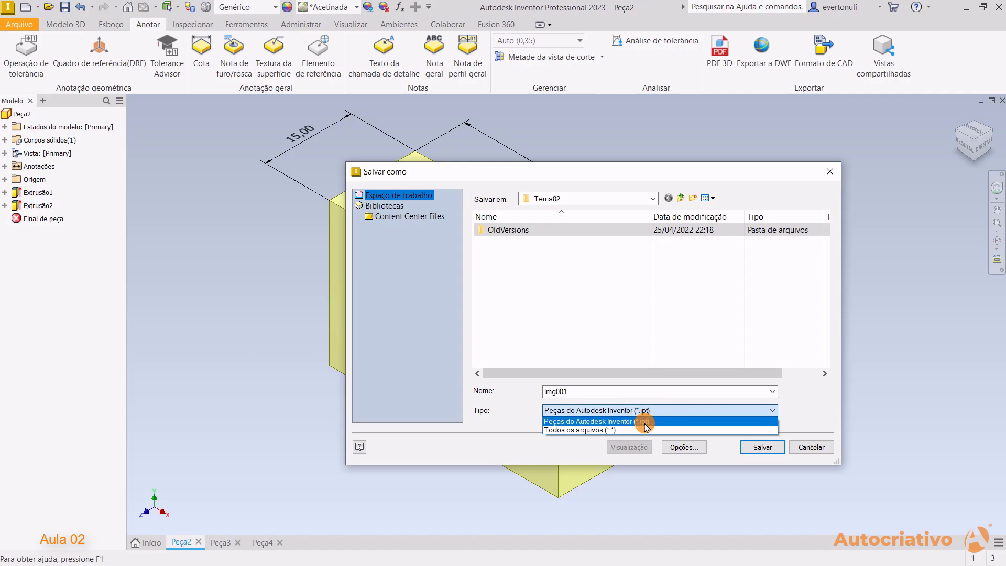
{"action": "left_click", "coordinate": [619, 391]}
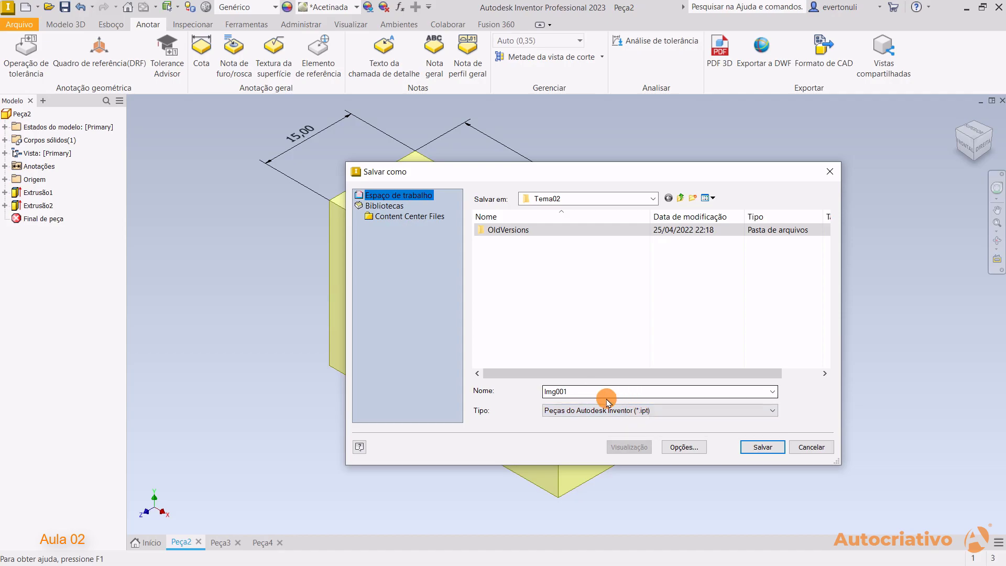
{"action": "left_click", "coordinate": [766, 448]}
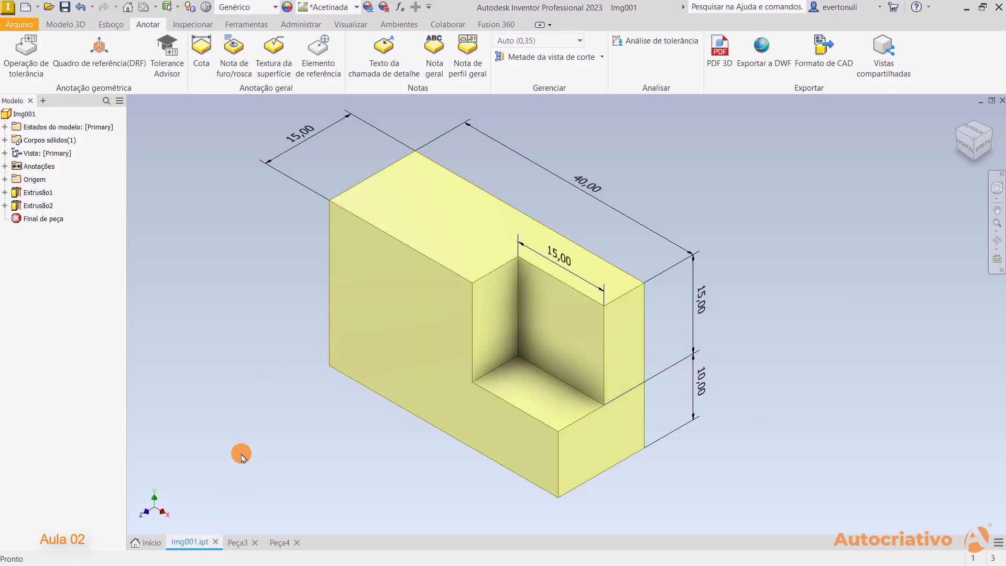
Start a Save As of Peça3 in the Tema02 folder, basing its name on Img001 and changing it to Img002.
{"action": "left_click", "coordinate": [236, 543]}
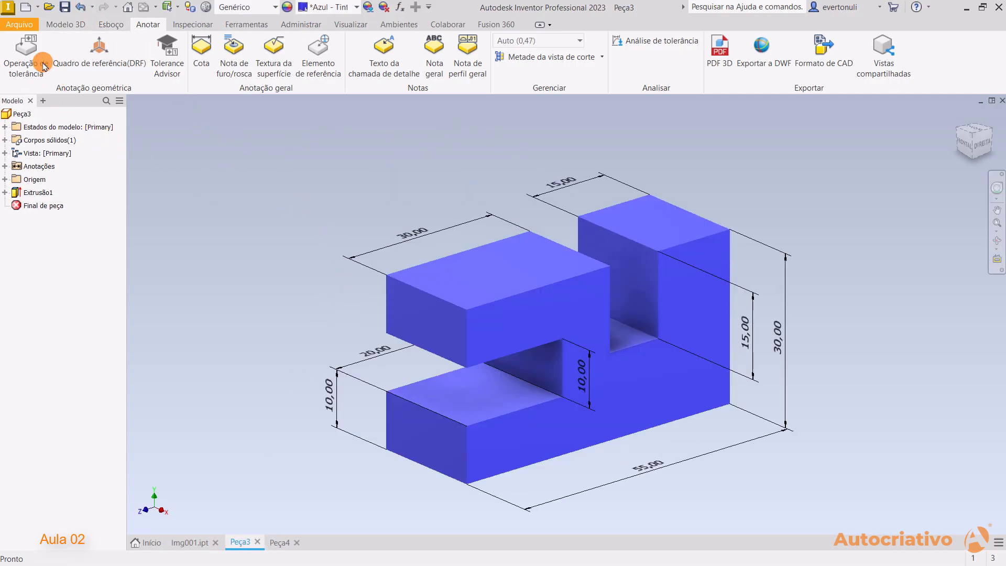
{"action": "left_click", "coordinate": [18, 25]}
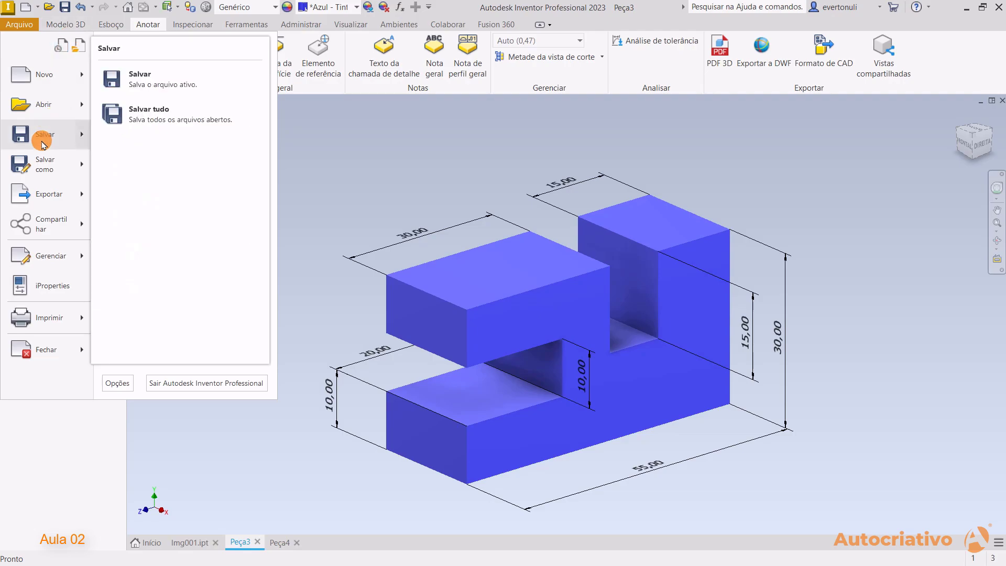
{"action": "mouse_move", "coordinate": [48, 161]}
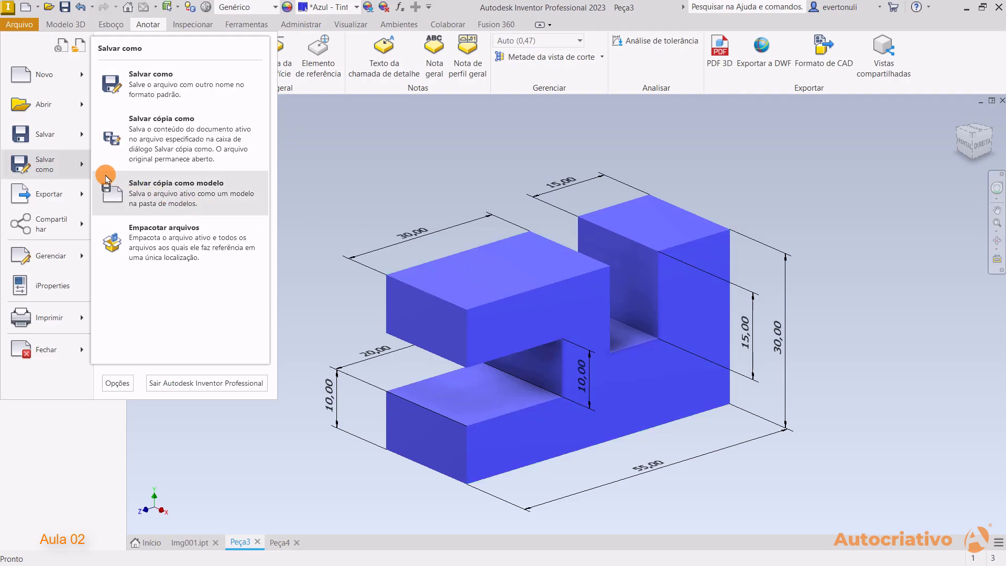
{"action": "left_click", "coordinate": [51, 164]}
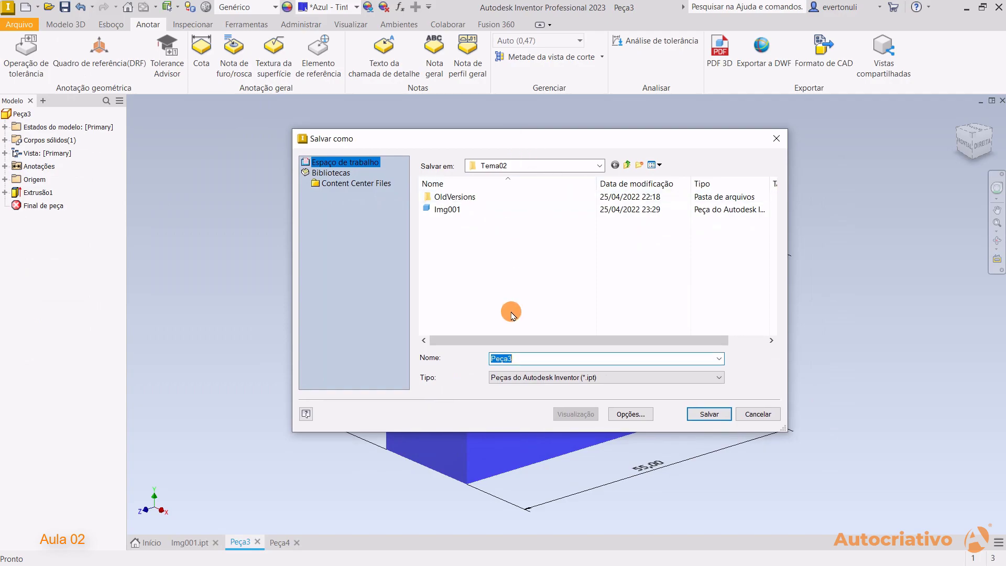
{"action": "left_click", "coordinate": [445, 210]}
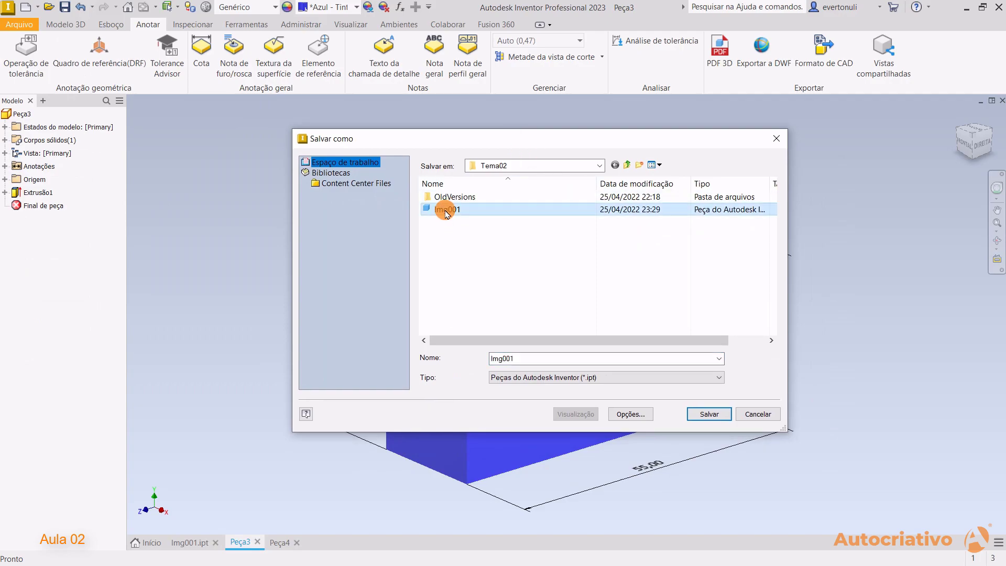
{"action": "double_click", "coordinate": [525, 360]}
{"action": "left_click_drag", "start_coordinate": [519, 360], "coordinate": [510, 358]}
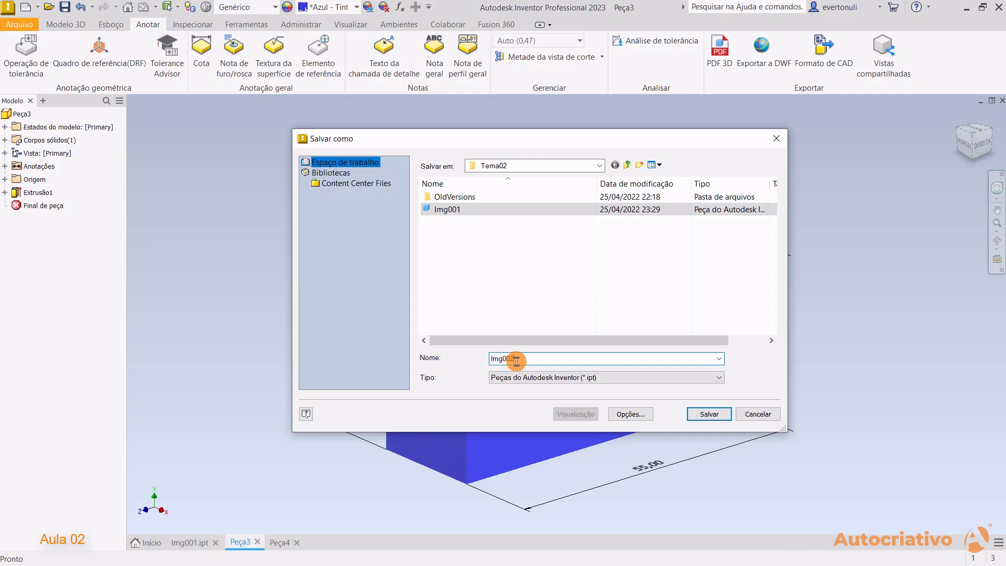
Narrow the Nome column and widen the Tipo column in the save dialog's file list to show each file's details.
{"action": "scroll", "coordinate": [506, 342], "scroll_direction": "right", "scroll_amount": 1}
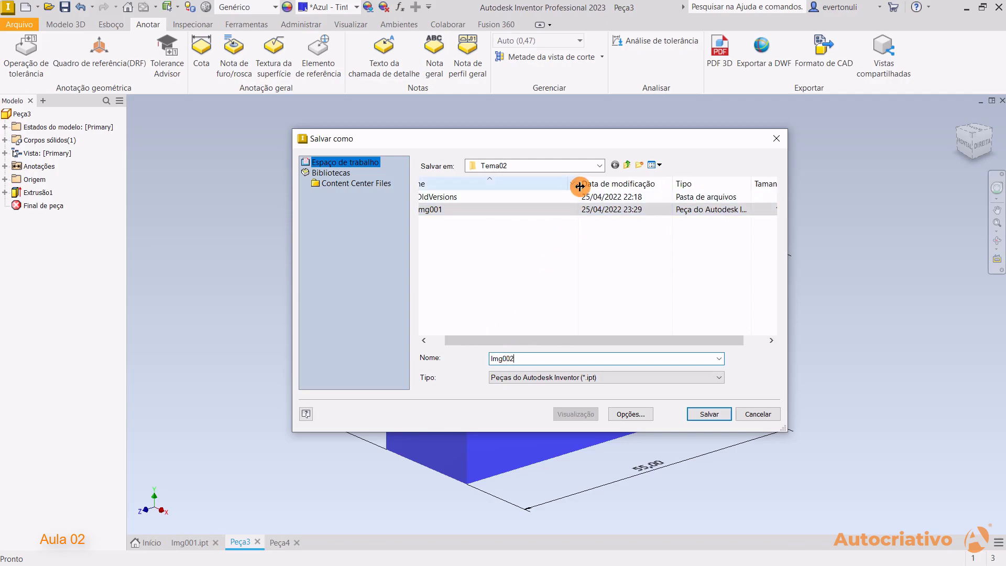
{"action": "left_click_drag", "start_coordinate": [578, 185], "coordinate": [530, 185]}
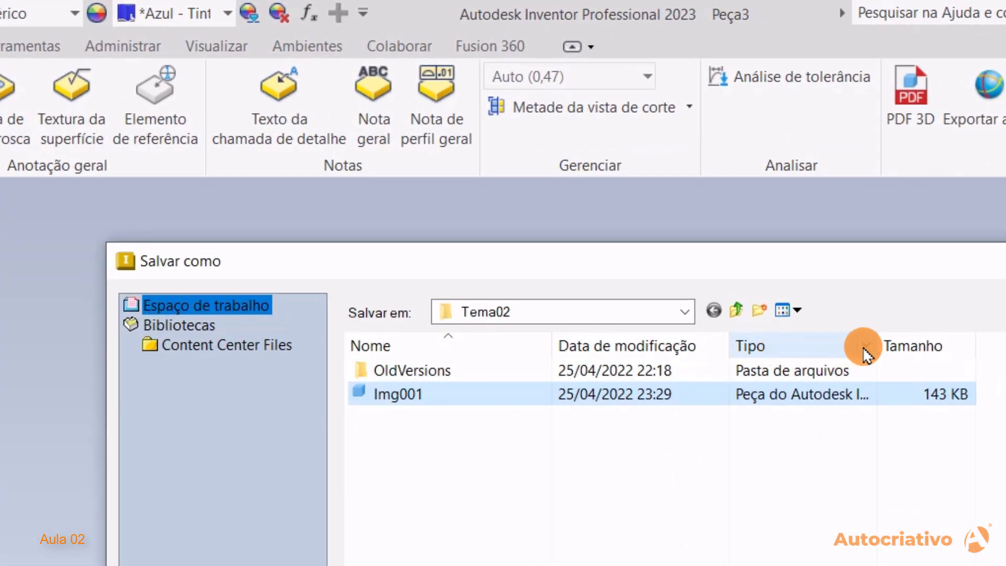
{"action": "left_click_drag", "start_coordinate": [884, 345], "coordinate": [908, 344]}
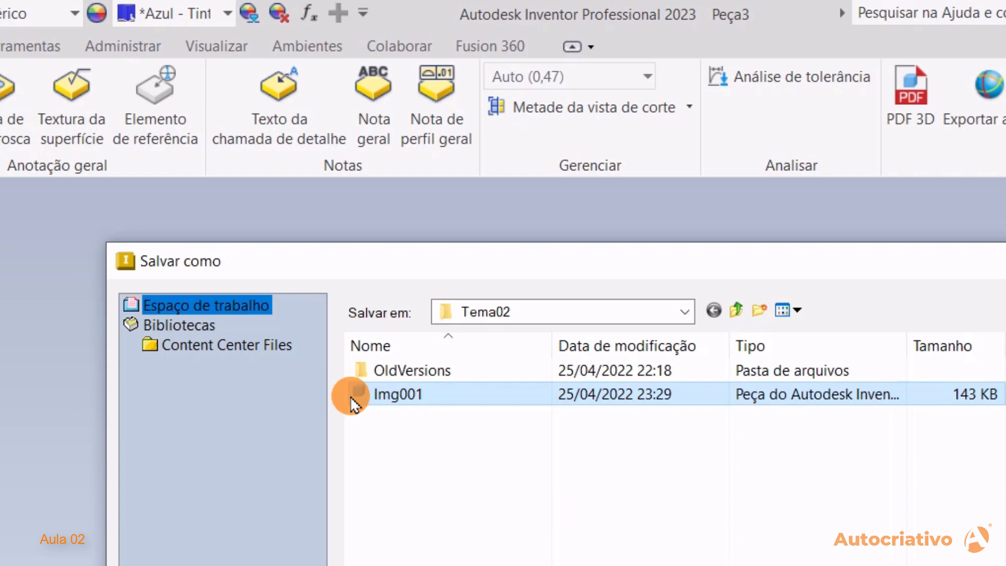
Move the save dialog aside and preview the files in Tema02 as large and extra-large icons.
{"action": "mouse_move", "coordinate": [359, 395]}
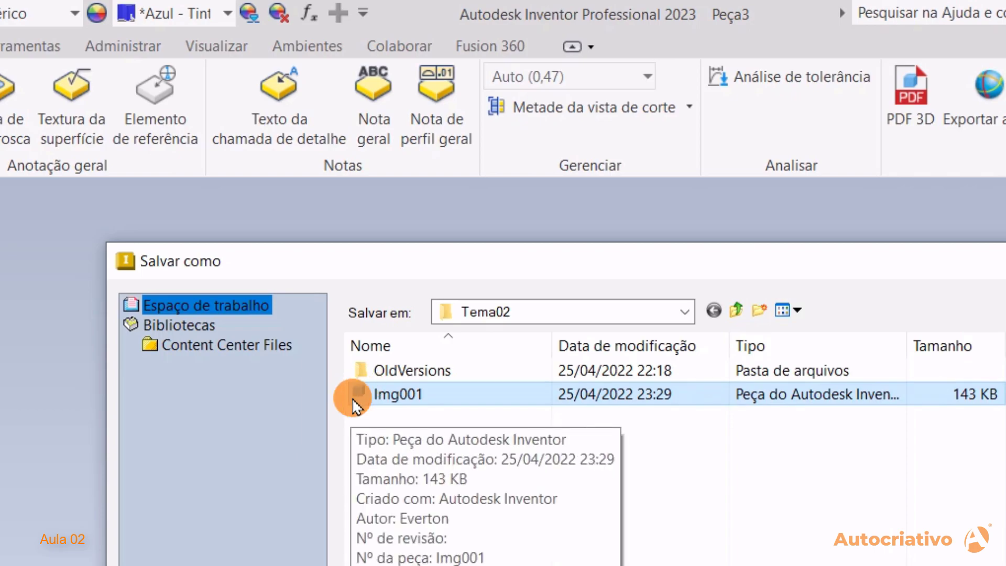
{"action": "left_click_drag", "start_coordinate": [104, 460], "coordinate": [0, 459]}
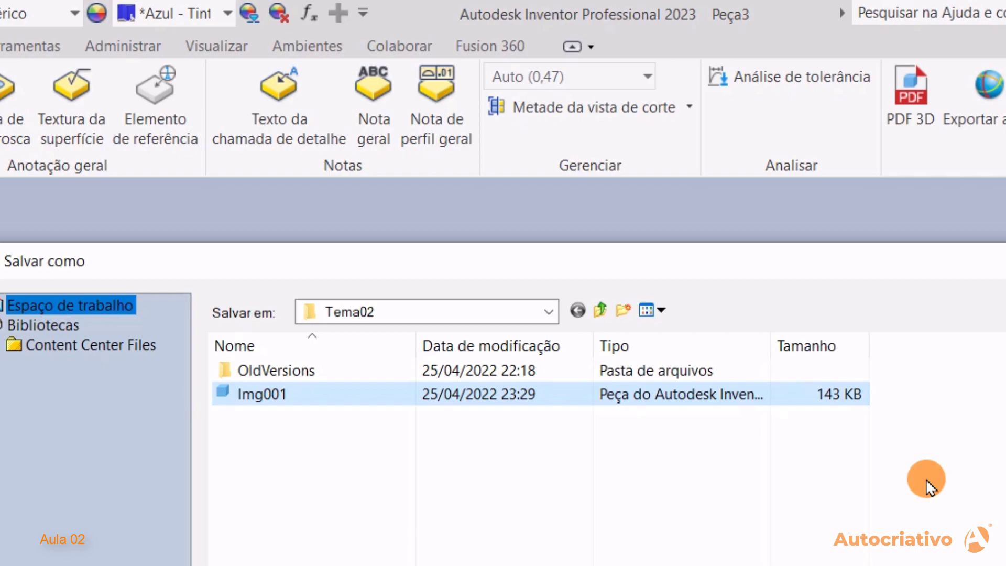
{"action": "left_click", "coordinate": [813, 400]}
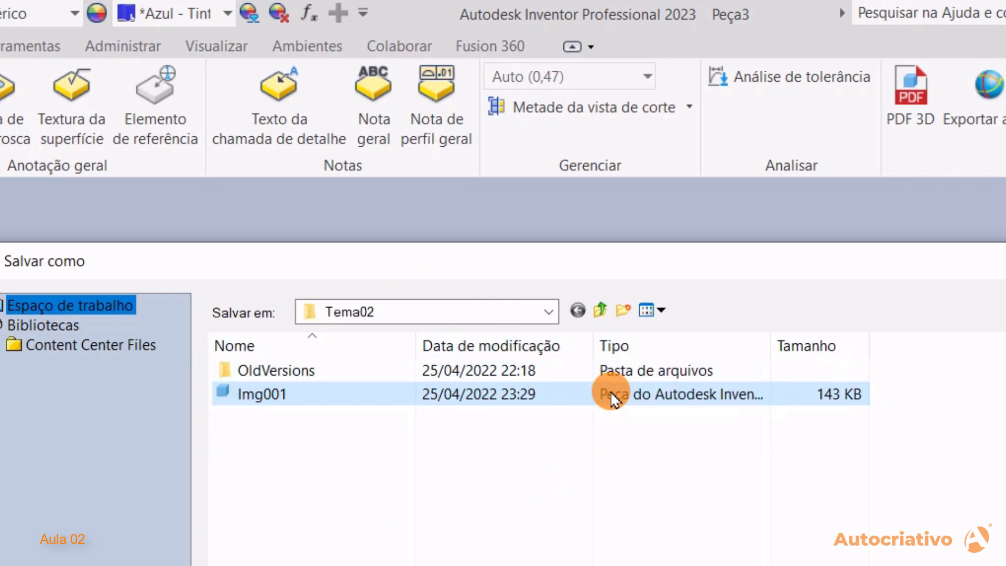
{"action": "left_click", "coordinate": [661, 310]}
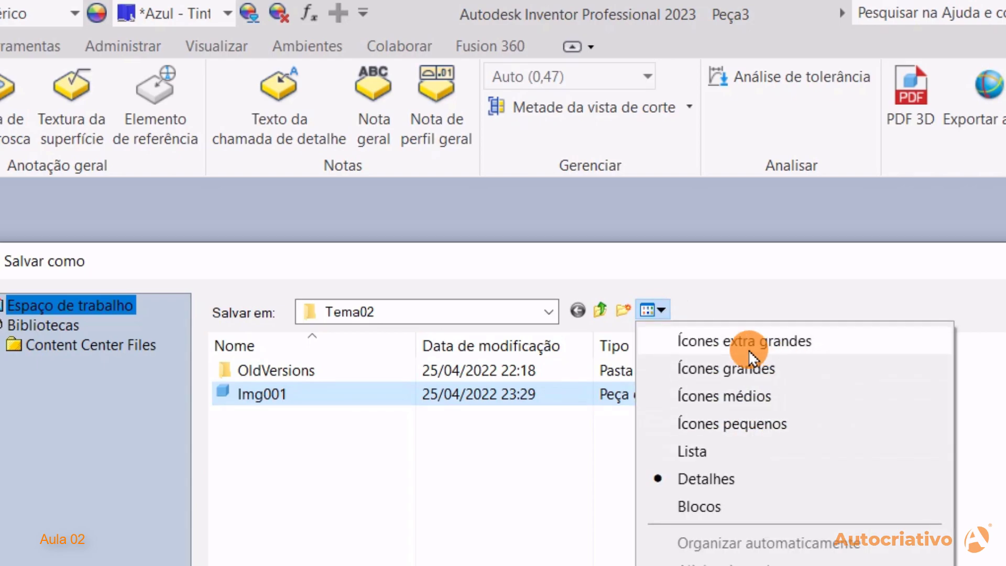
{"action": "left_click", "coordinate": [757, 368]}
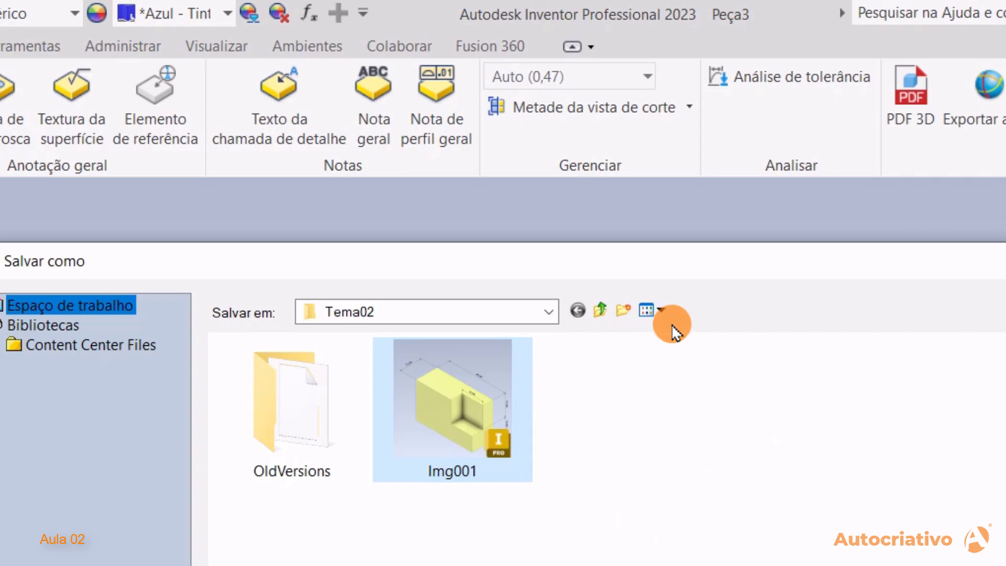
{"action": "left_click", "coordinate": [661, 310]}
{"action": "left_click", "coordinate": [728, 341]}
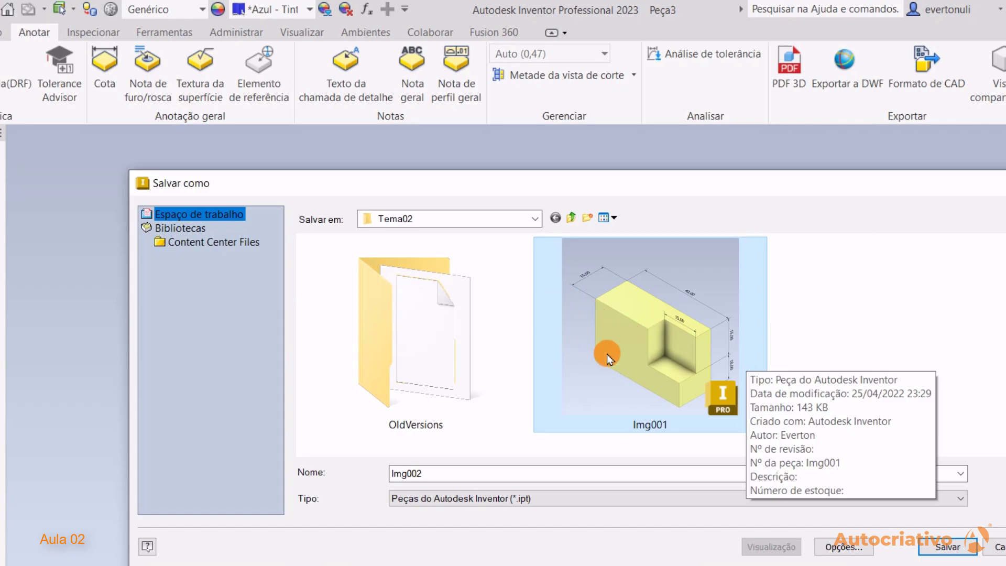
Return the file list to the details view (Detalhes) and save Peça3 as Img002 in Tema02.
{"action": "left_click", "coordinate": [613, 218]}
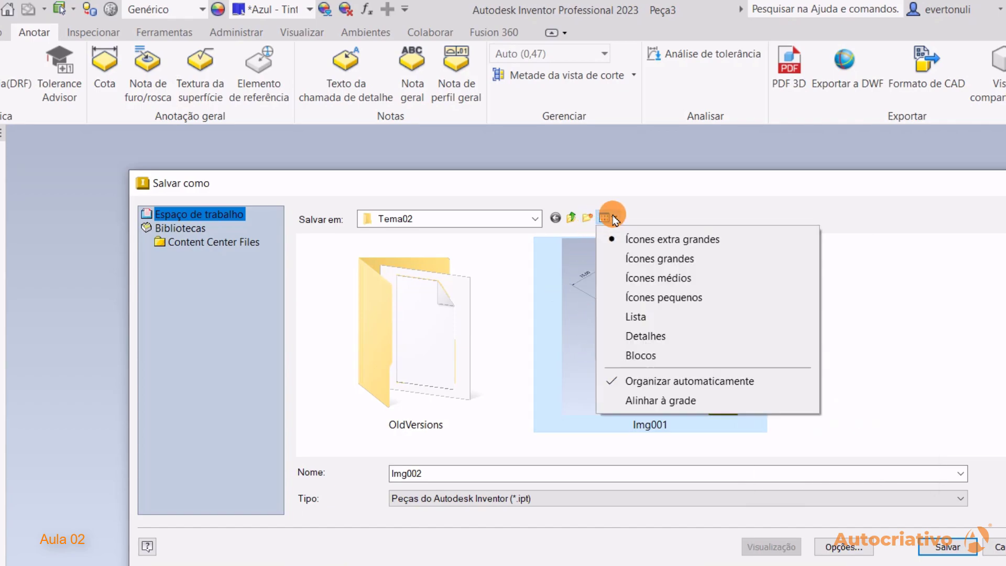
{"action": "left_click", "coordinate": [658, 336]}
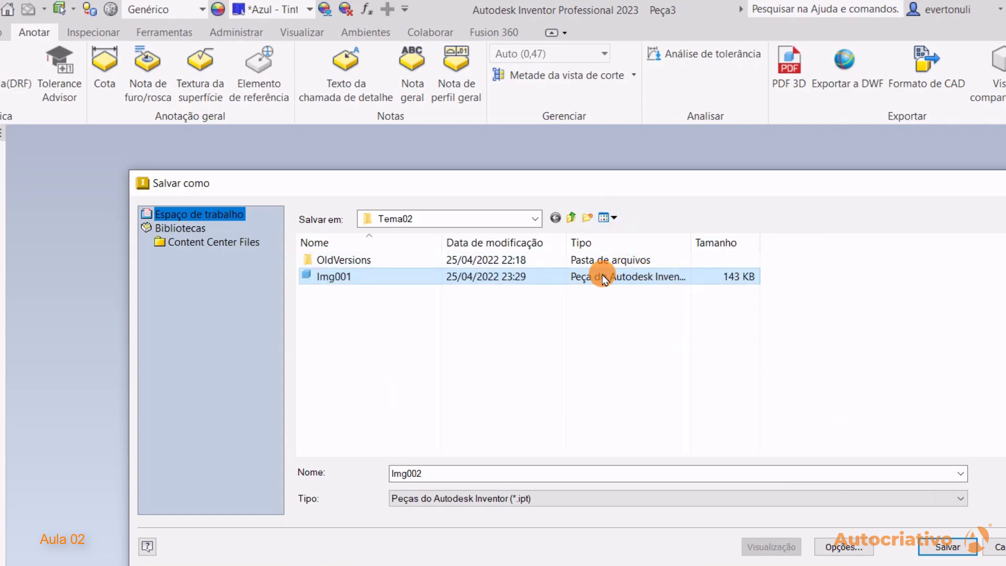
{"action": "double_click", "coordinate": [440, 474]}
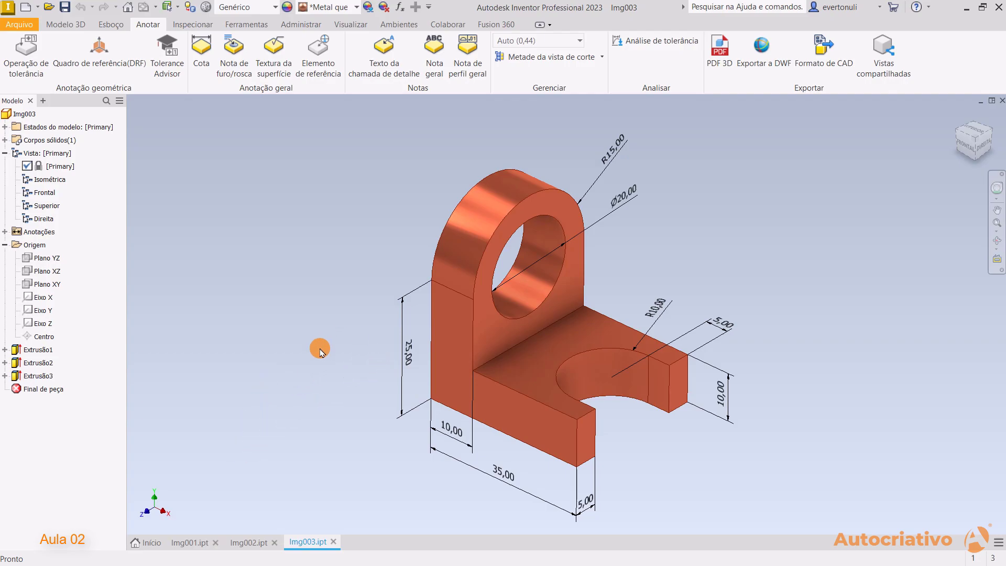
Save a copy of the Img001 part as Peça001 in Tema02, basing its name on the existing Img001 file.
{"action": "left_click", "coordinate": [186, 544]}
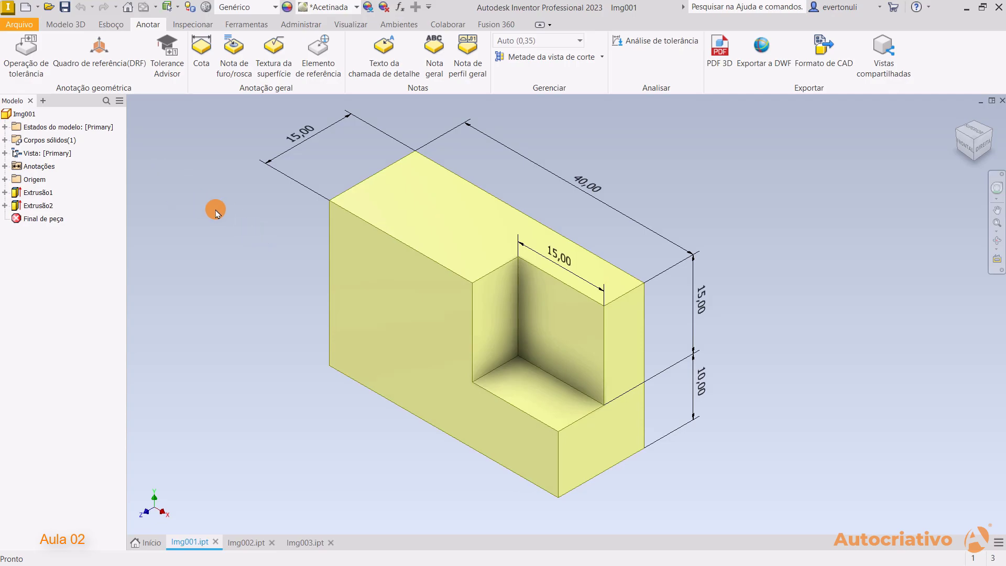
{"action": "left_click", "coordinate": [20, 24]}
{"action": "left_click", "coordinate": [51, 164]}
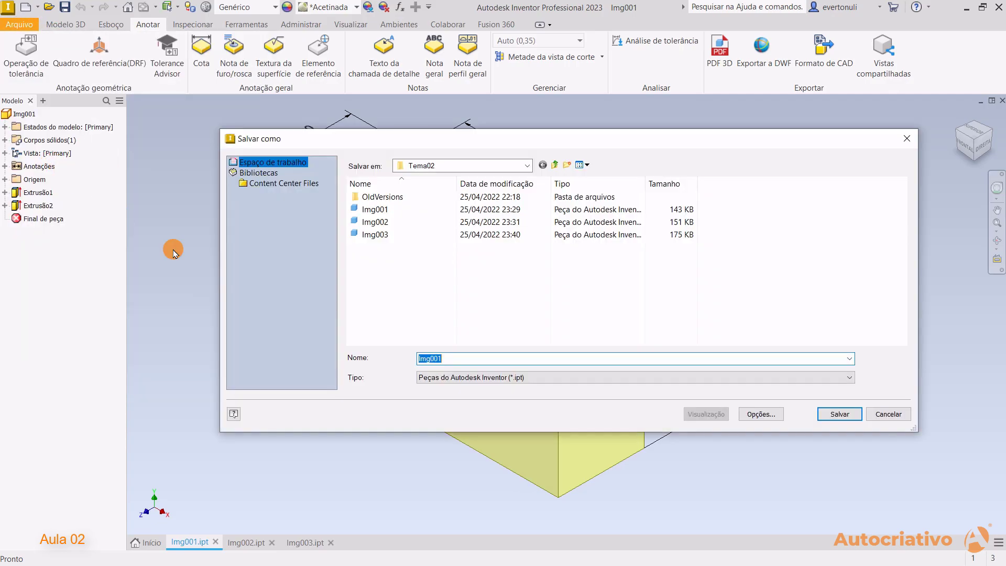
{"action": "left_click", "coordinate": [377, 210]}
{"action": "double_click", "coordinate": [462, 358]}
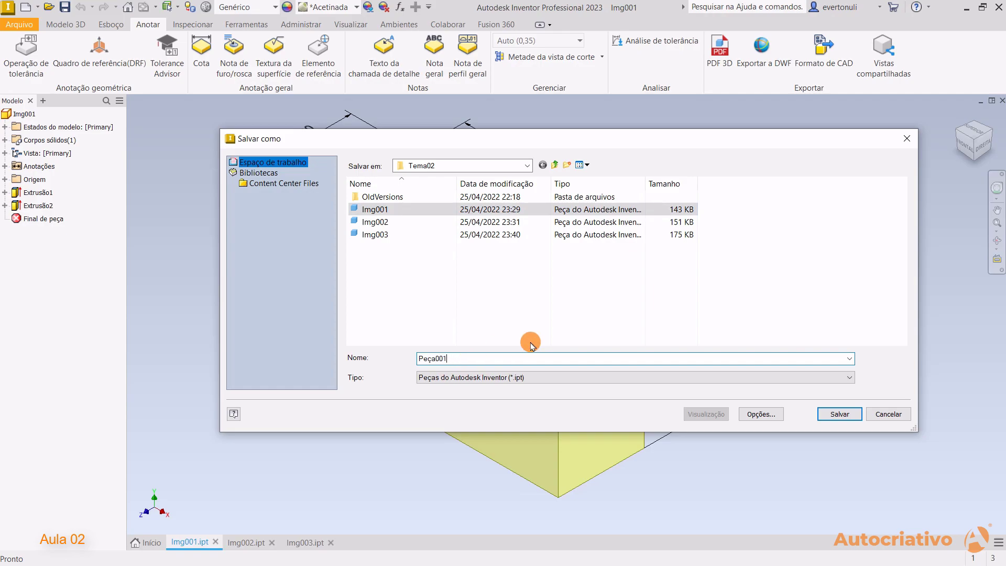
{"action": "left_click", "coordinate": [837, 414]}
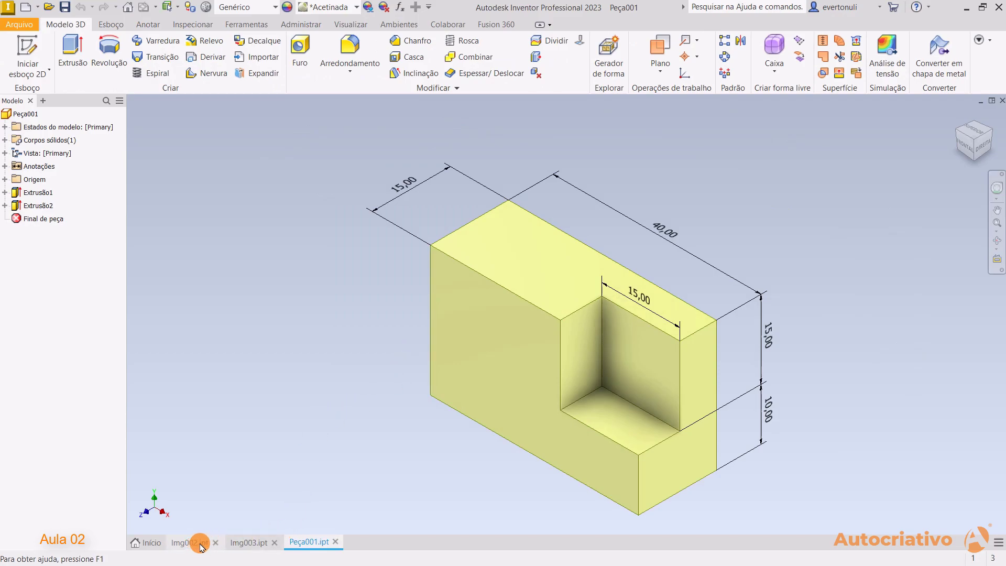
Compare the previews of Img001 and Peça001 among the Tema02 files without opening either one.
{"action": "left_click", "coordinate": [49, 9]}
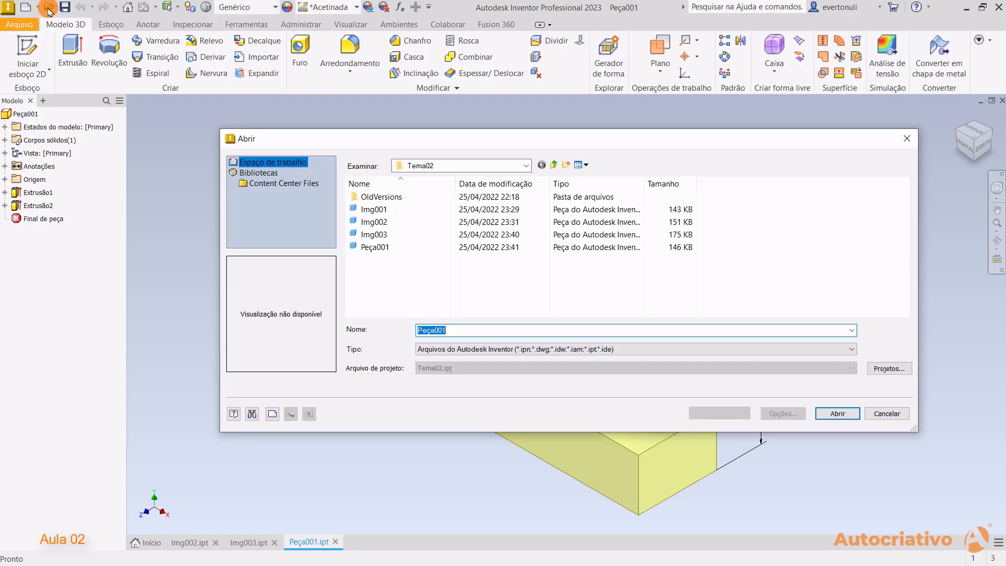
{"action": "left_click", "coordinate": [400, 210]}
{"action": "left_click", "coordinate": [384, 246]}
{"action": "left_click", "coordinate": [382, 210]}
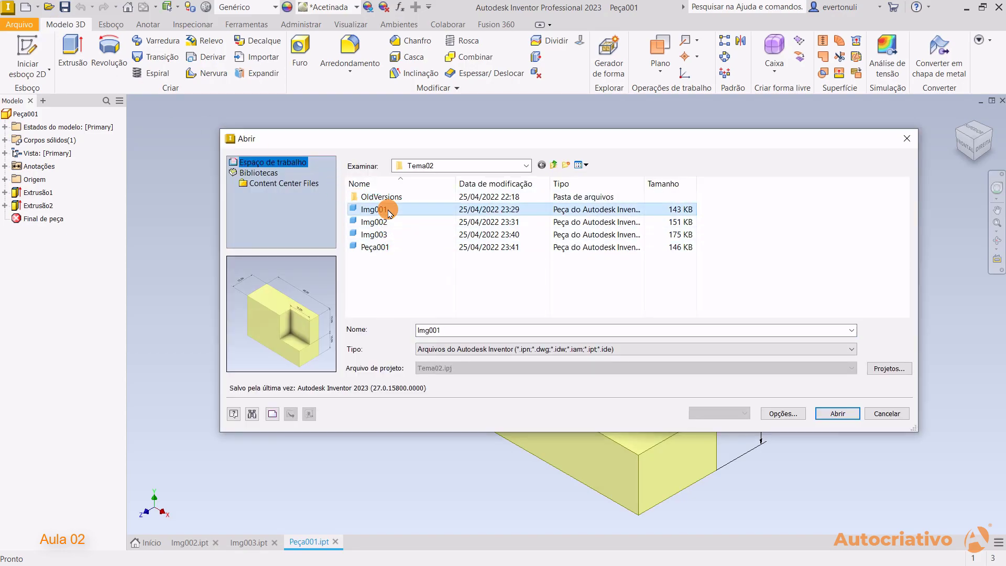
{"action": "left_click", "coordinate": [382, 247]}
{"action": "left_click", "coordinate": [384, 209]}
{"action": "left_click", "coordinate": [380, 249]}
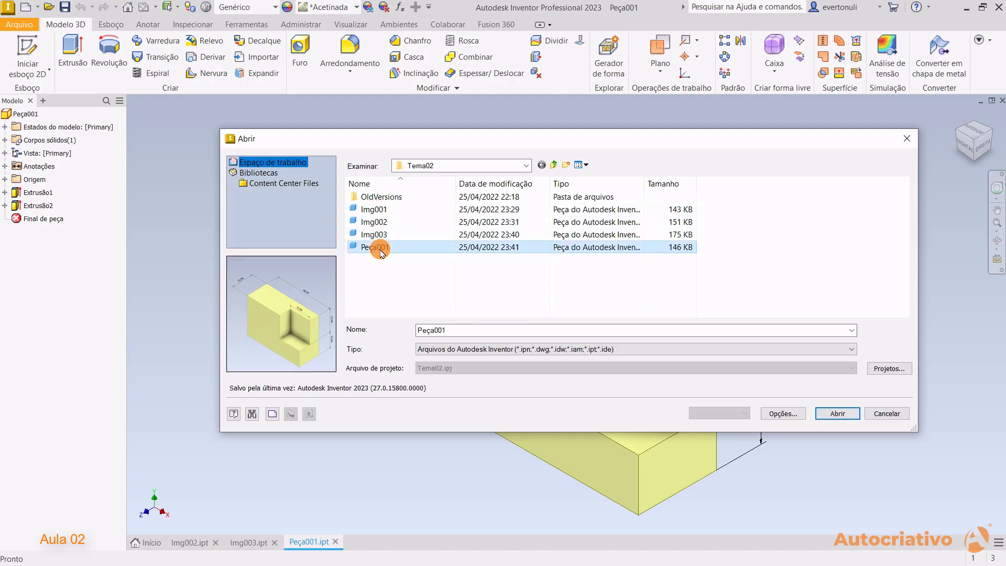
{"action": "left_click", "coordinate": [887, 414]}
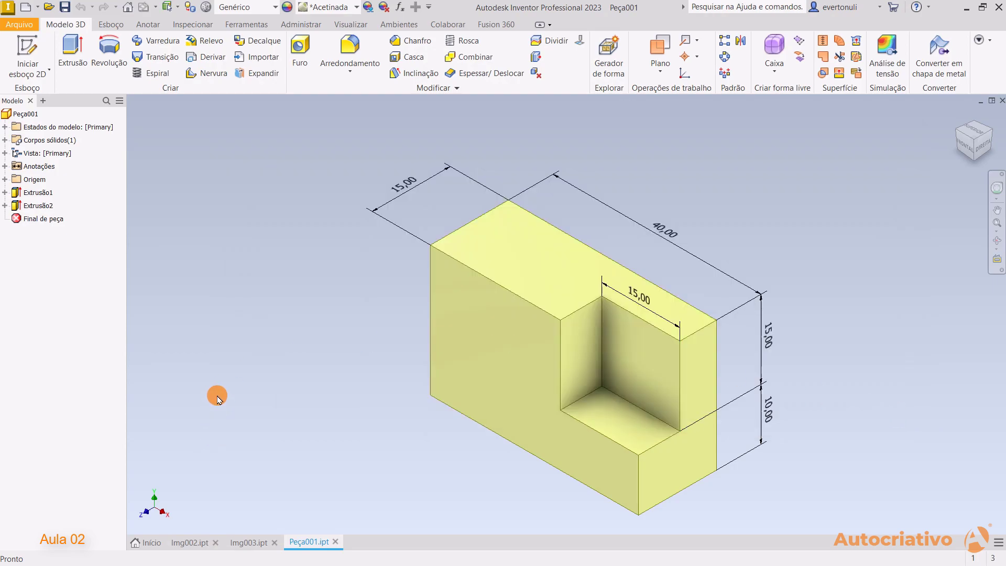
Save a copy of the Img002 part as Peça002 in Tema02, basing its name on Peça001.
{"action": "left_click", "coordinate": [191, 542]}
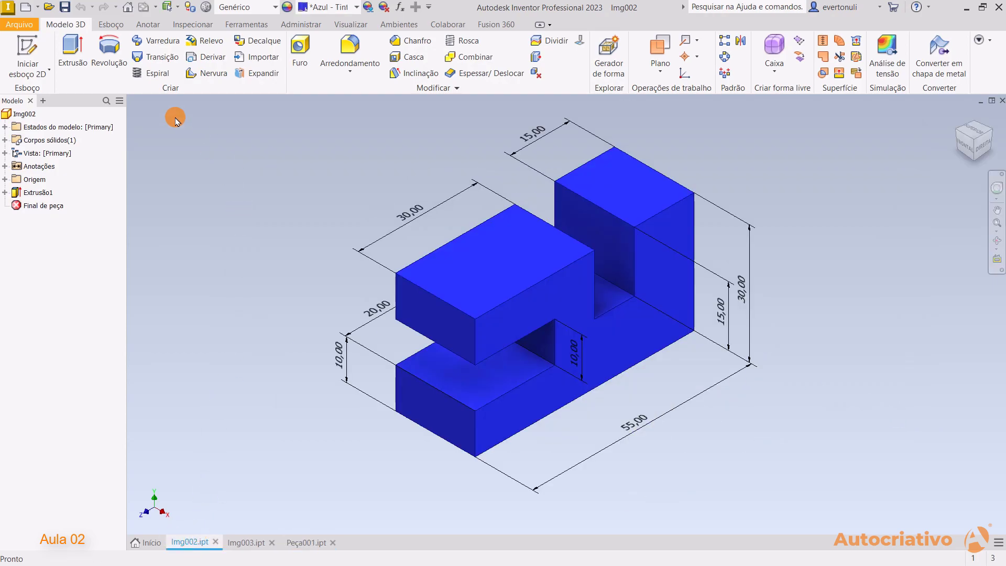
{"action": "left_click", "coordinate": [19, 24]}
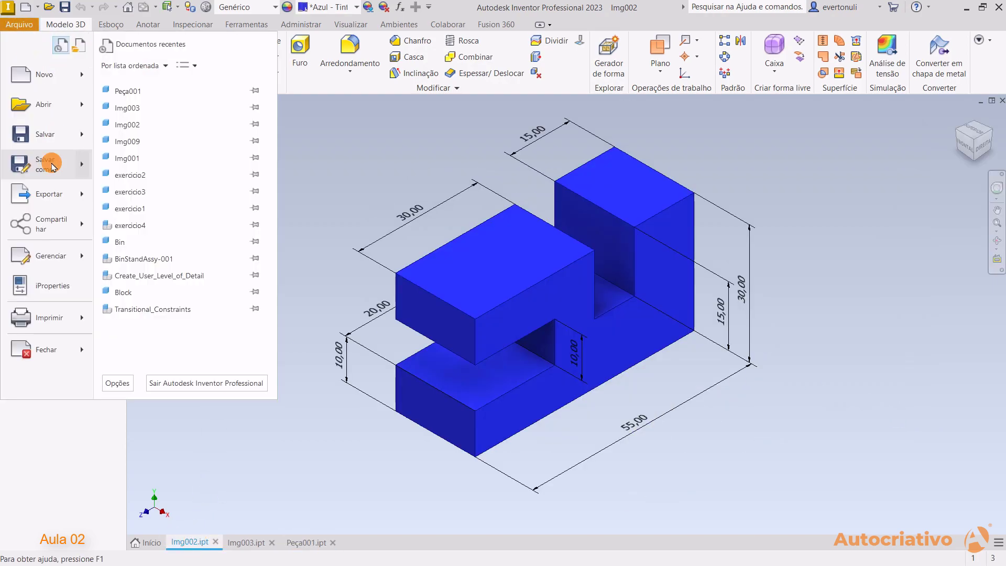
{"action": "left_click", "coordinate": [52, 167]}
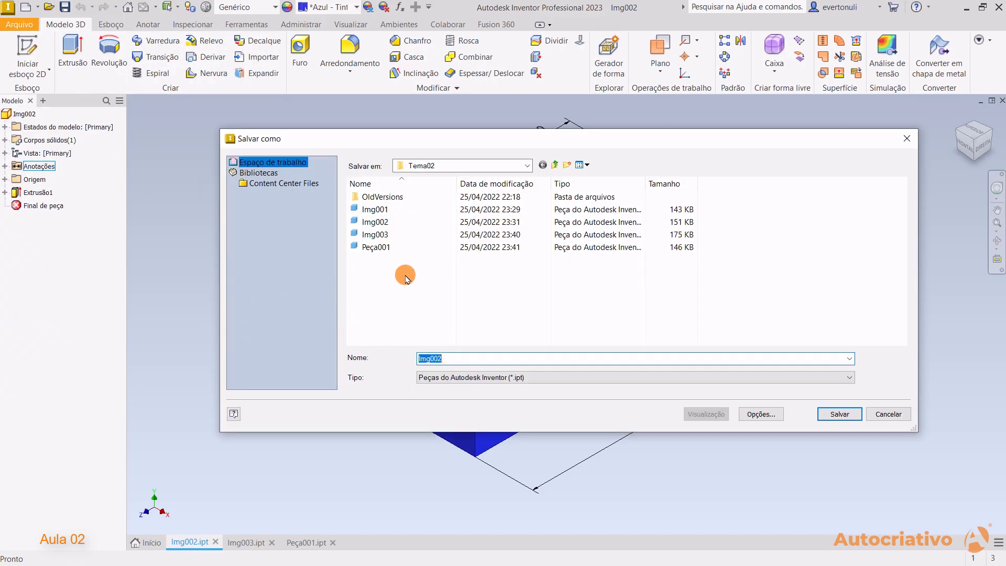
{"action": "left_click", "coordinate": [376, 248]}
{"action": "left_click", "coordinate": [460, 358]}
{"action": "left_click_drag", "start_coordinate": [444, 359], "coordinate": [456, 360]}
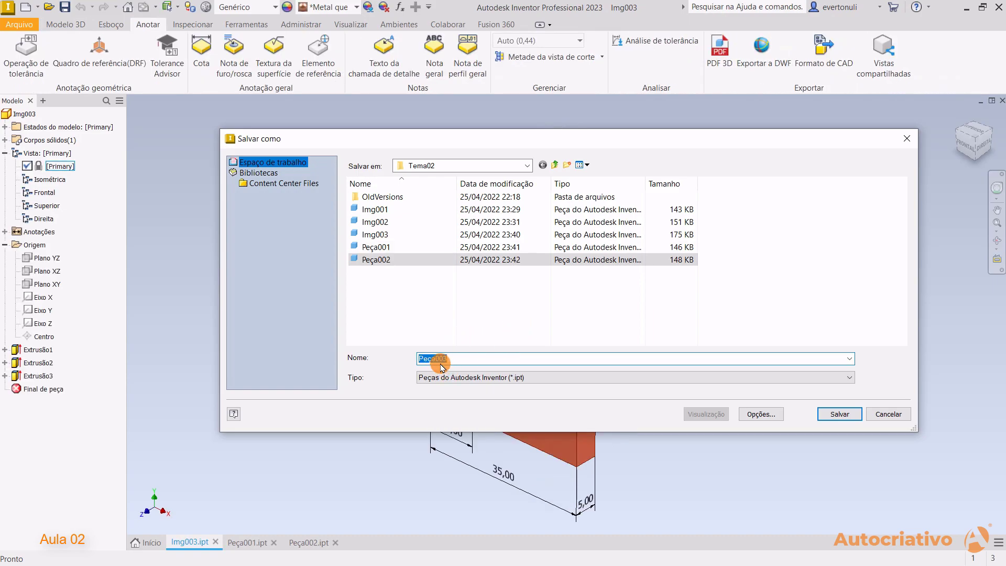
Save a copy of the Img003 part as Peça003 in Tema02, declining to overwrite the existing Peça002 file.
{"action": "left_click", "coordinate": [835, 415]}
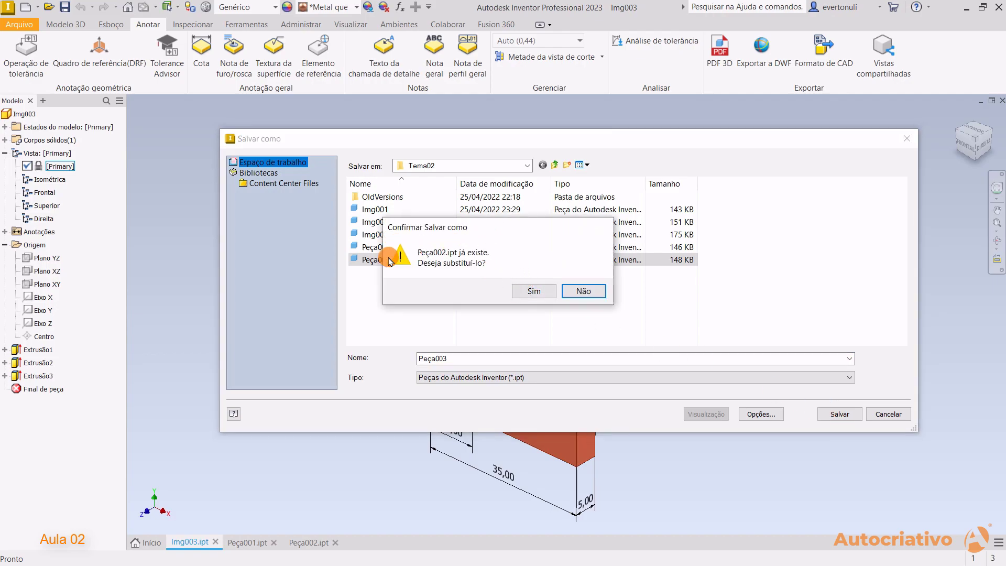
{"action": "left_click", "coordinate": [587, 291]}
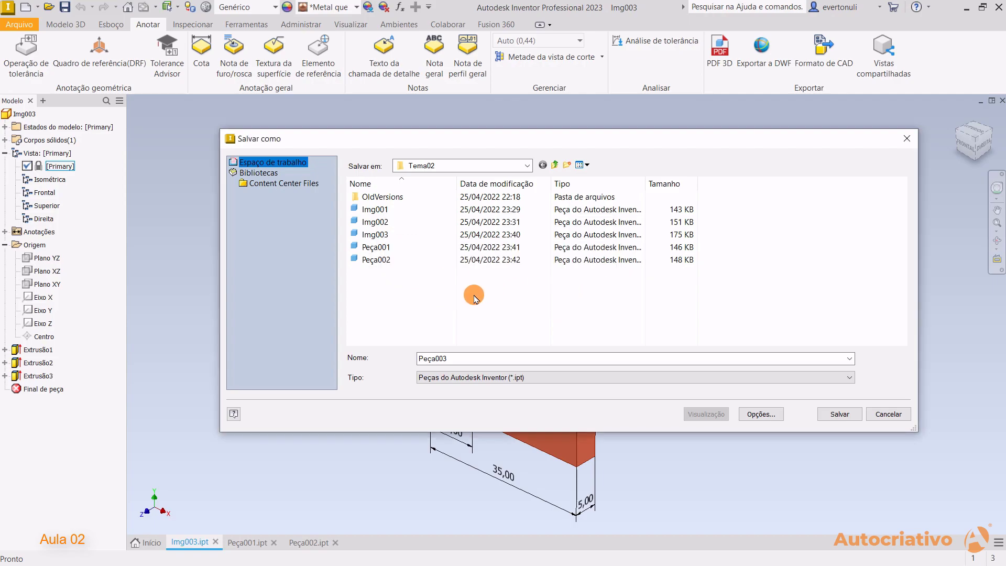
{"action": "left_click", "coordinate": [400, 259]}
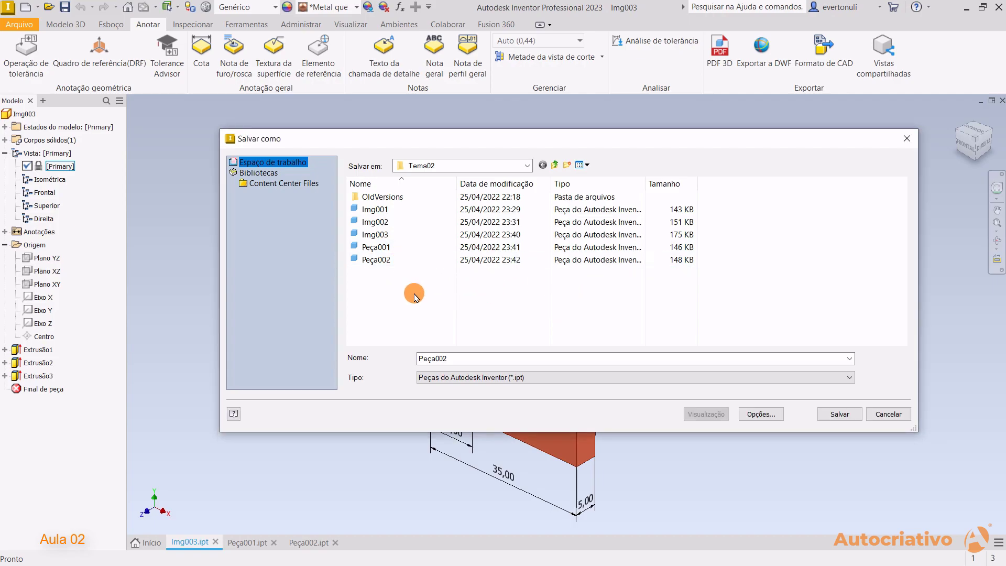
{"action": "left_click", "coordinate": [449, 358]}
{"action": "left_click", "coordinate": [443, 360]}
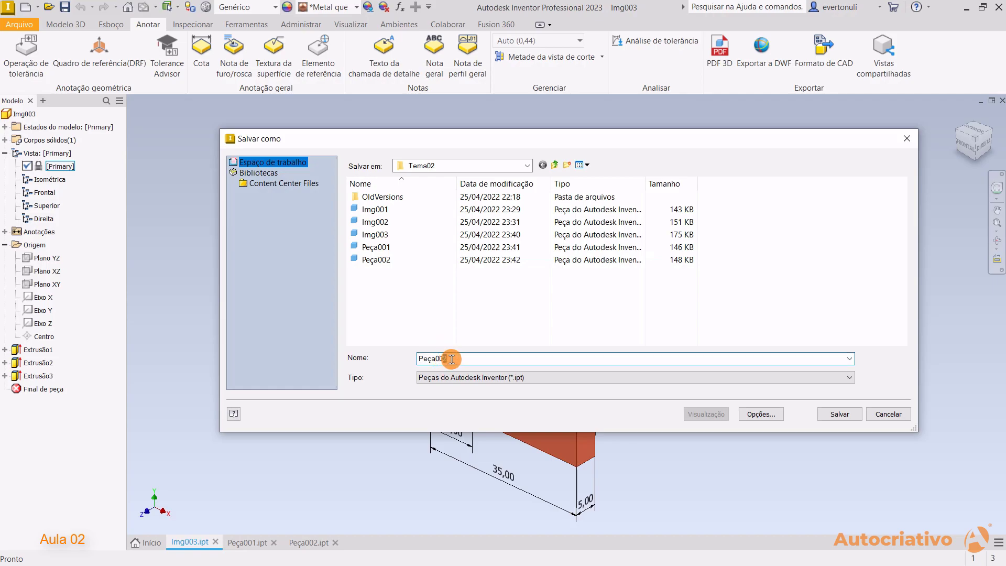
{"action": "left_click", "coordinate": [839, 414]}
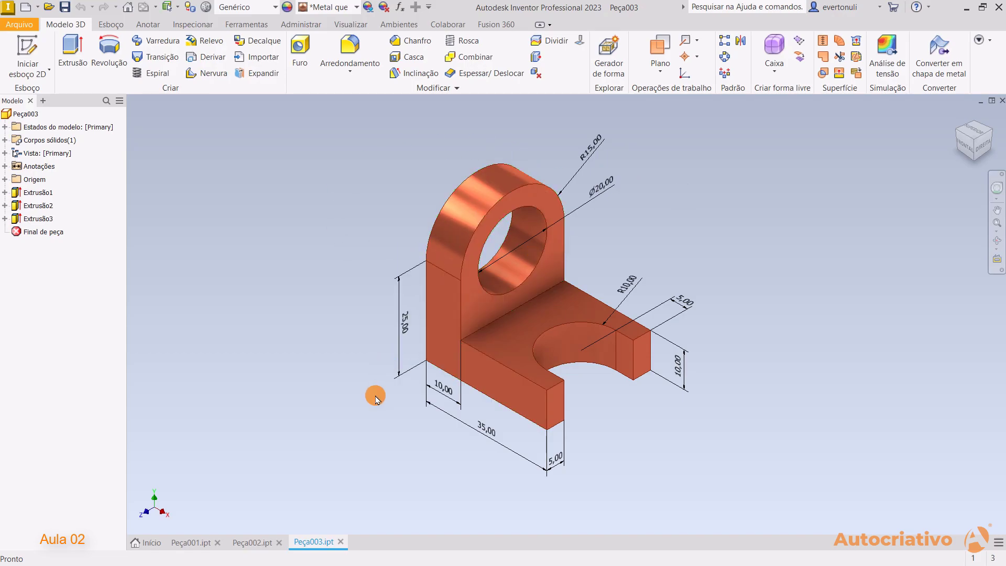
Close the open parts Peça003, Peça002 and Peça001 one after another.
{"action": "mouse_move", "coordinate": [334, 545]}
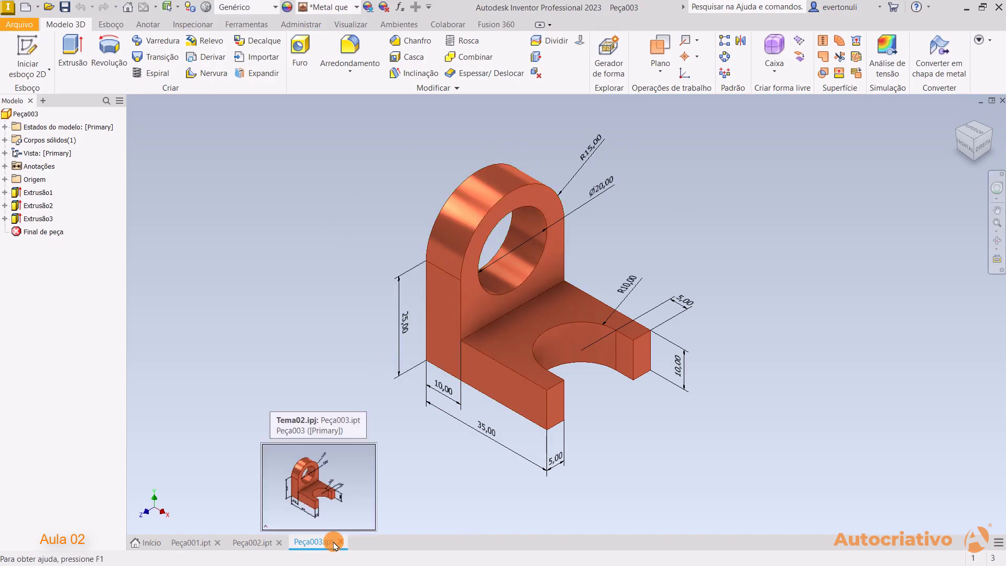
{"action": "left_click", "coordinate": [342, 545]}
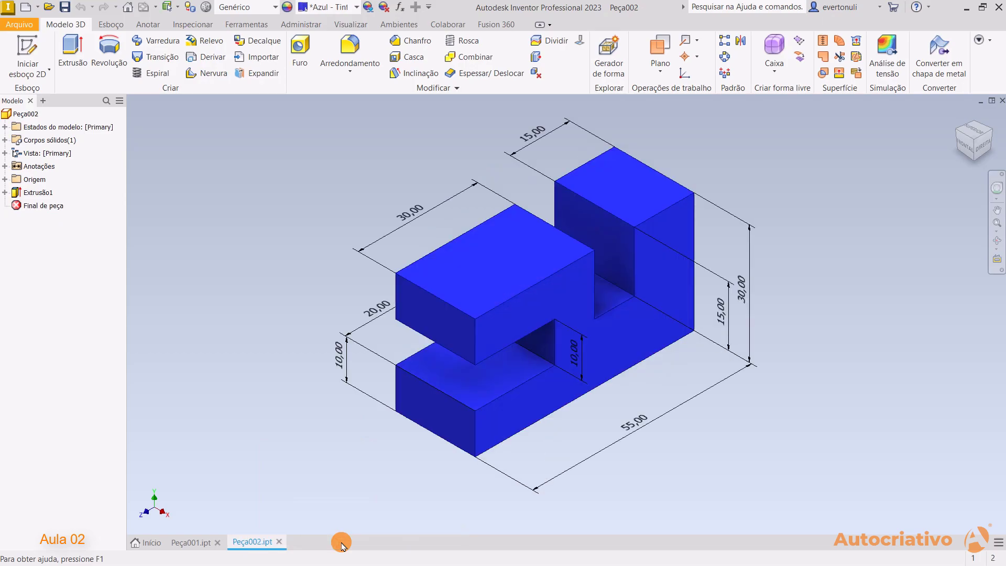
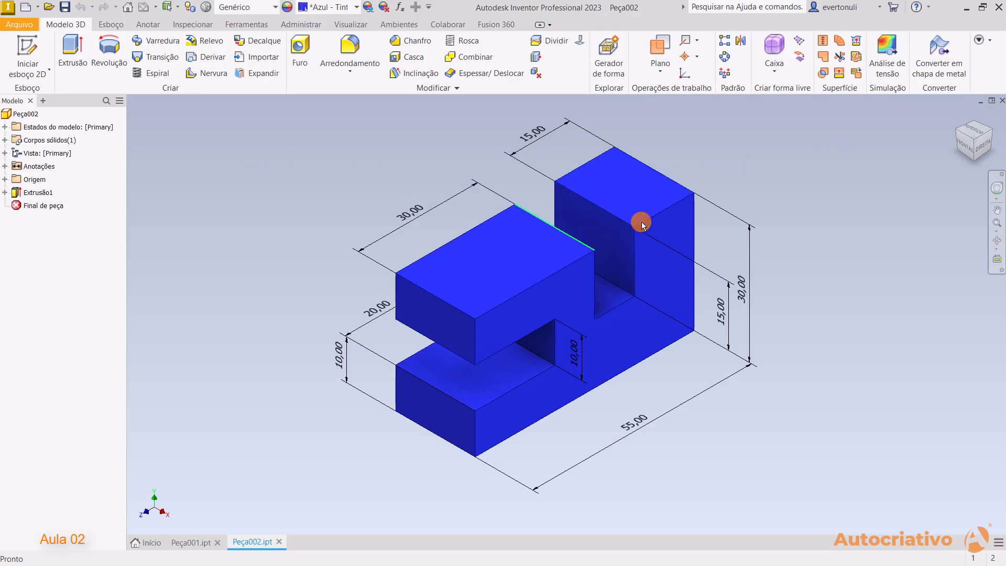
{"action": "left_click", "coordinate": [1002, 101]}
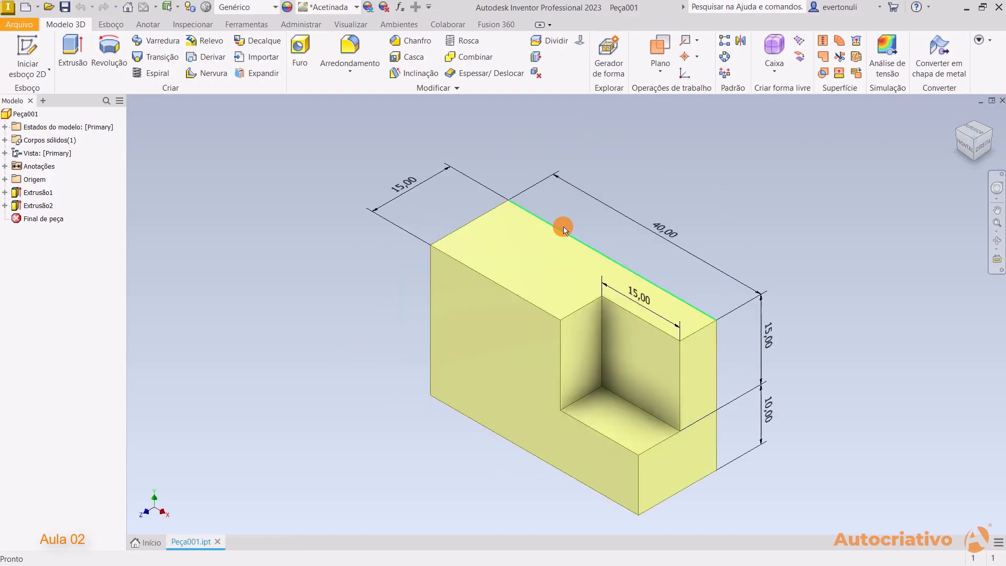
{"action": "left_click", "coordinate": [22, 29]}
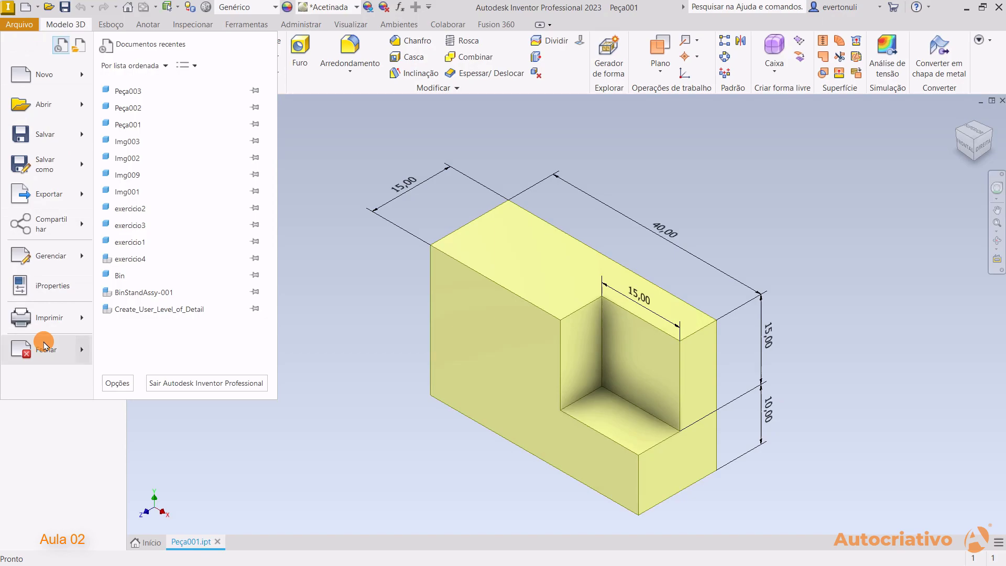
{"action": "mouse_move", "coordinate": [45, 349]}
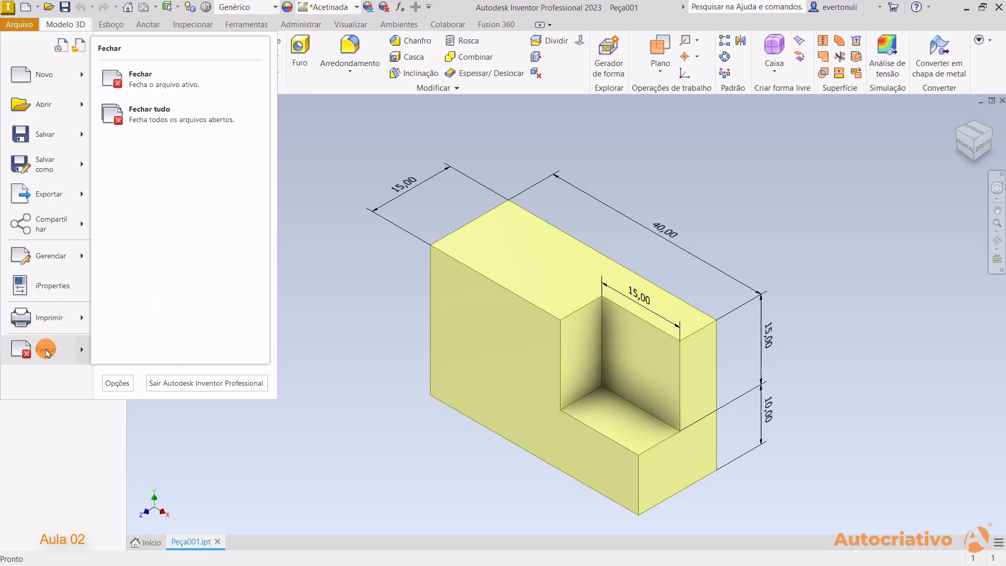
{"action": "left_click", "coordinate": [46, 350]}
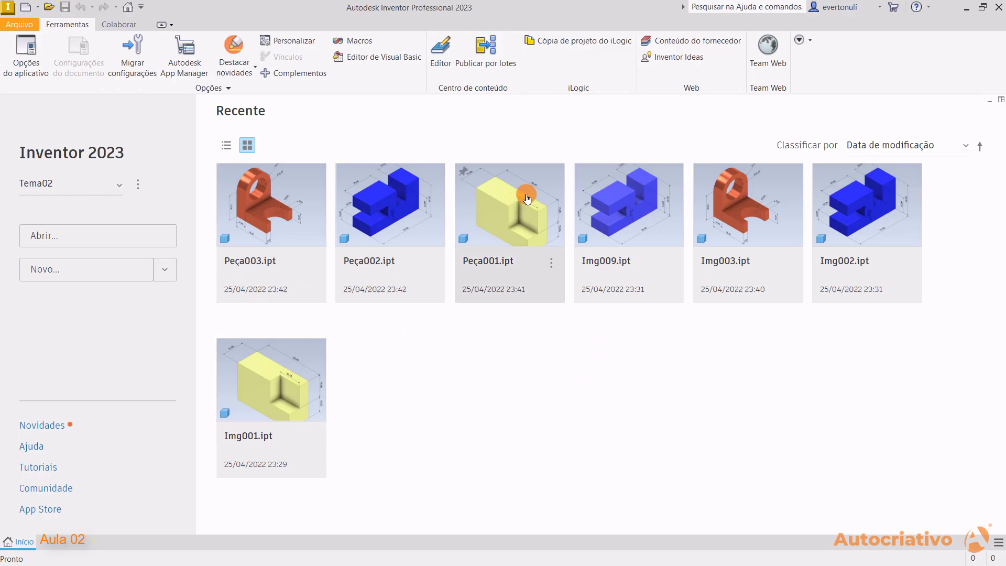
Reopen Peça001.ipt from the recent files on the start page.
{"action": "left_click", "coordinate": [507, 220]}
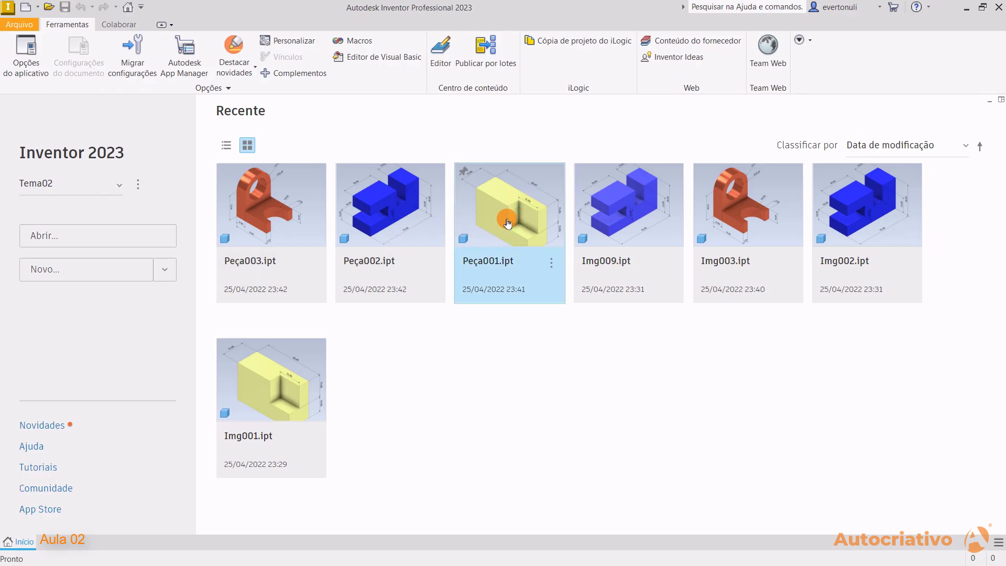
{"action": "double_click", "coordinate": [507, 223]}
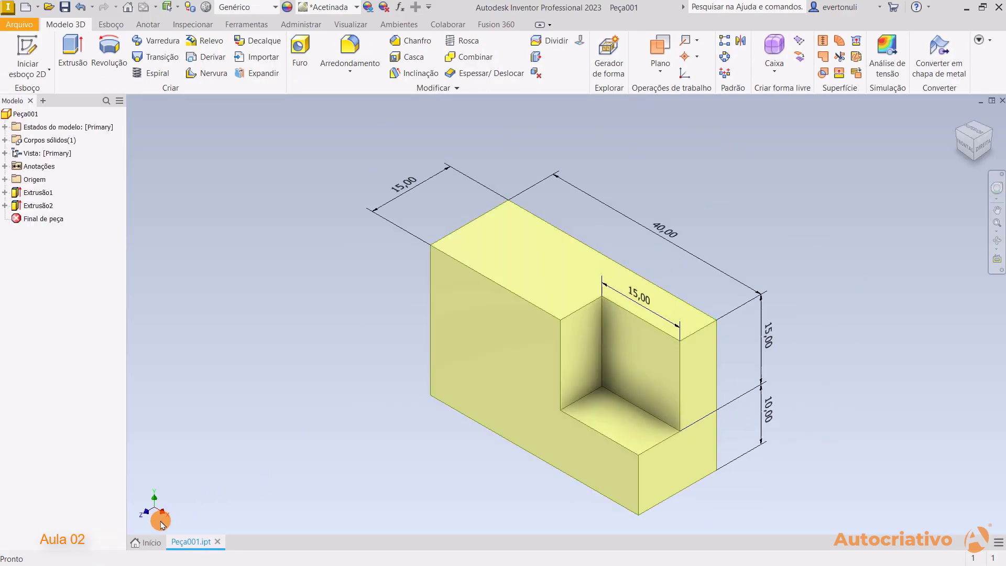
Open Peça002.ipt from the recent files and Peça003.ipt from the Tema02 folder.
{"action": "left_click", "coordinate": [148, 546]}
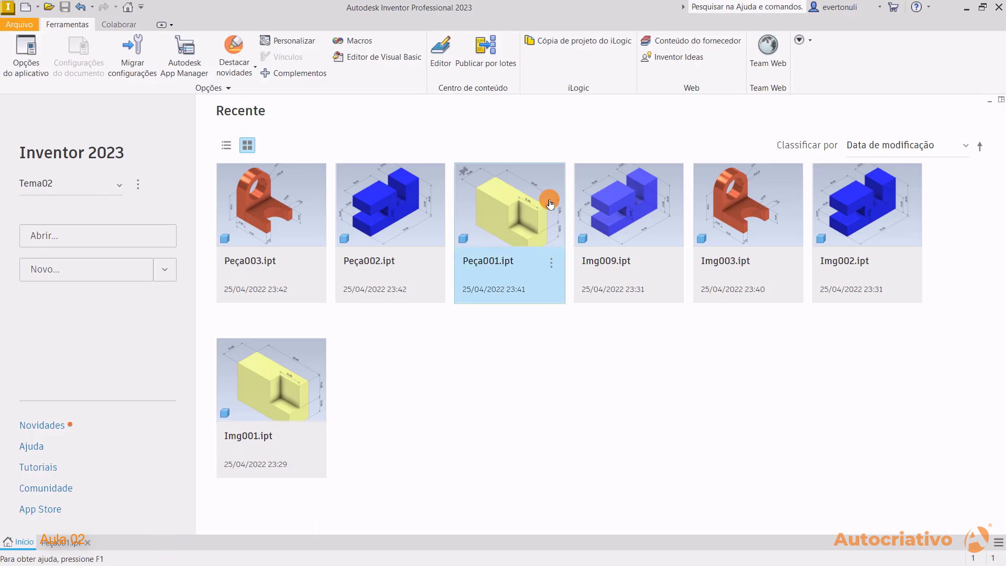
{"action": "left_click", "coordinate": [393, 218]}
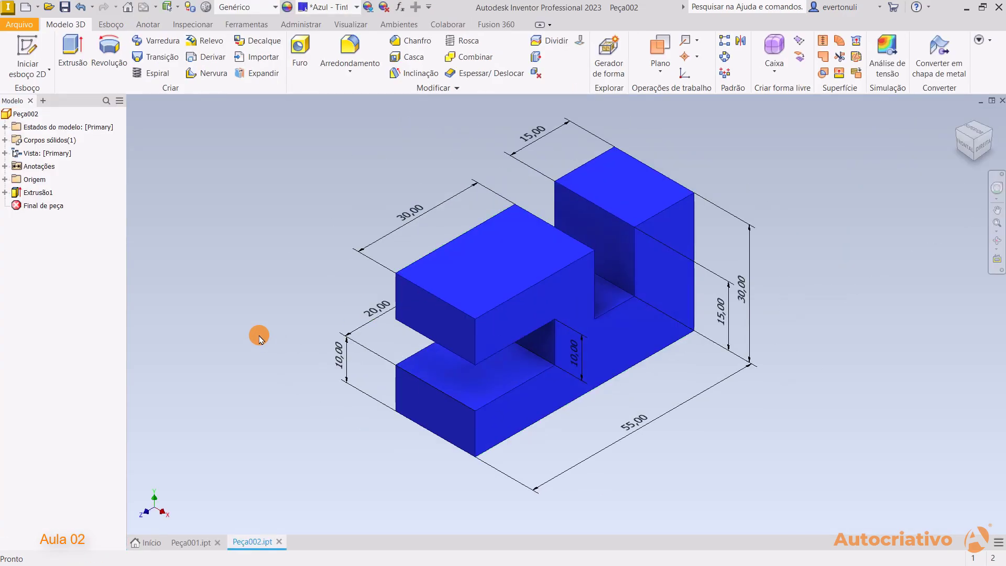
{"action": "left_click", "coordinate": [48, 7]}
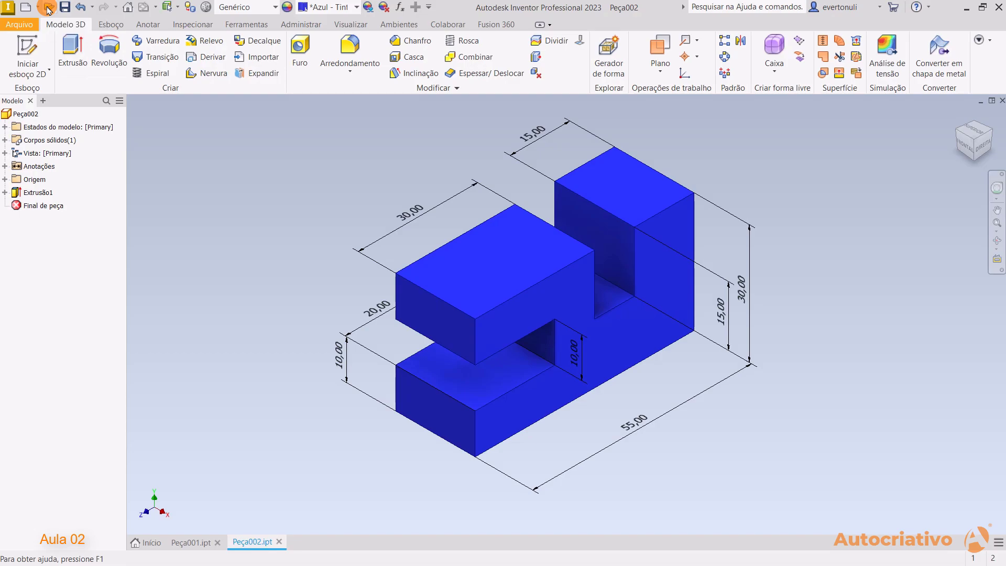
{"action": "left_click", "coordinate": [373, 271]}
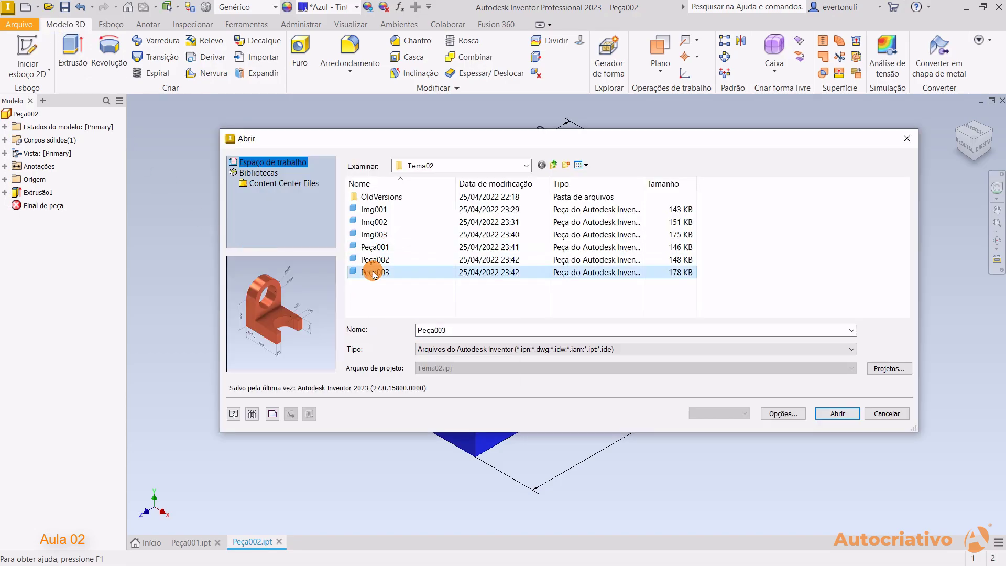
{"action": "left_click", "coordinate": [820, 414]}
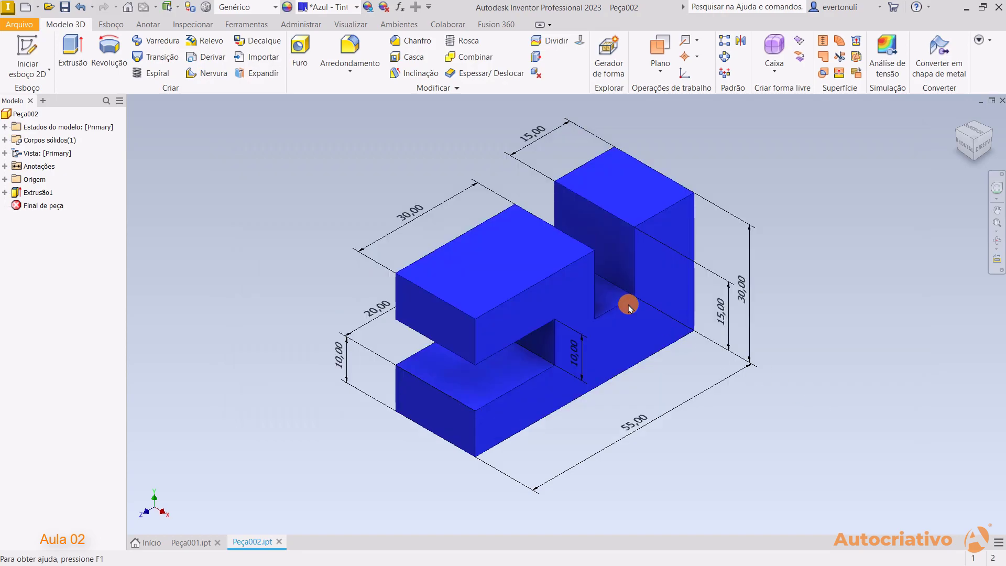
Switch through the open parts Peça001, Peça002 and Peça003, ending on Peça001.
{"action": "left_click", "coordinate": [191, 542]}
{"action": "left_click", "coordinate": [251, 543]}
{"action": "left_click", "coordinate": [309, 544]}
{"action": "left_click", "coordinate": [248, 542]}
{"action": "left_click", "coordinate": [193, 542]}
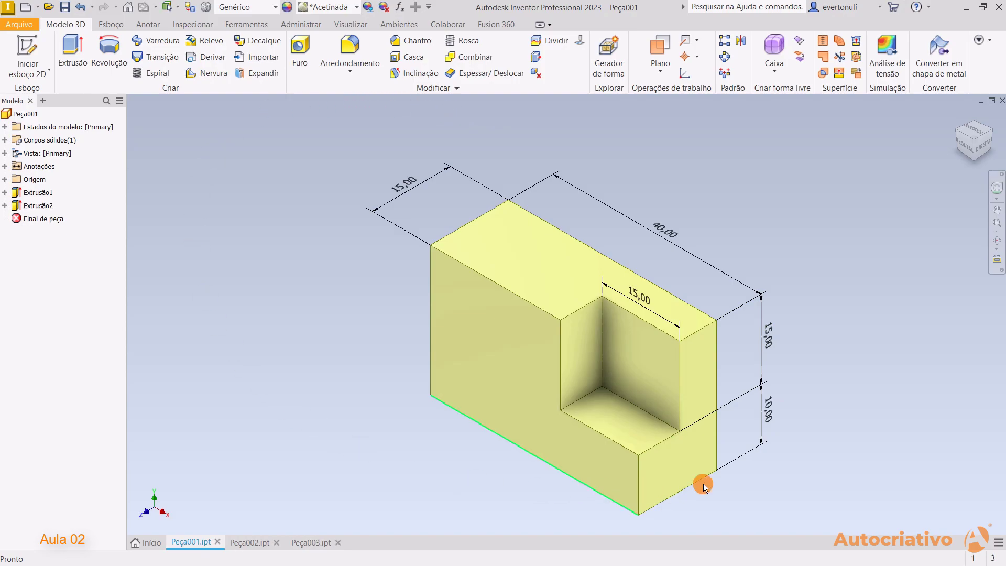
Minimize the Peça001 window, bring Peça003 and Peça001 back to the front in turn, and minimize Peça001 again.
{"action": "left_click", "coordinate": [980, 101]}
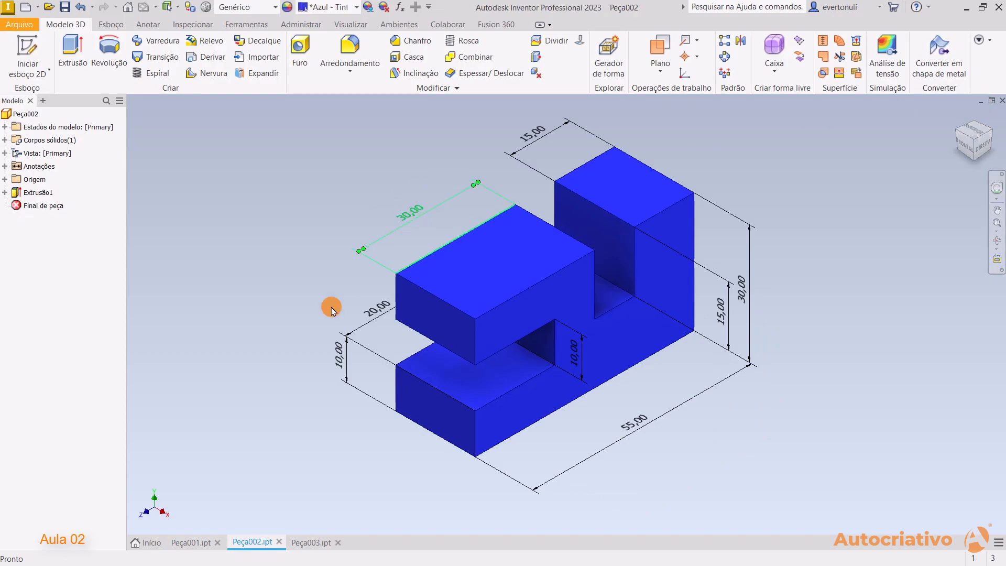
{"action": "left_click", "coordinate": [308, 541]}
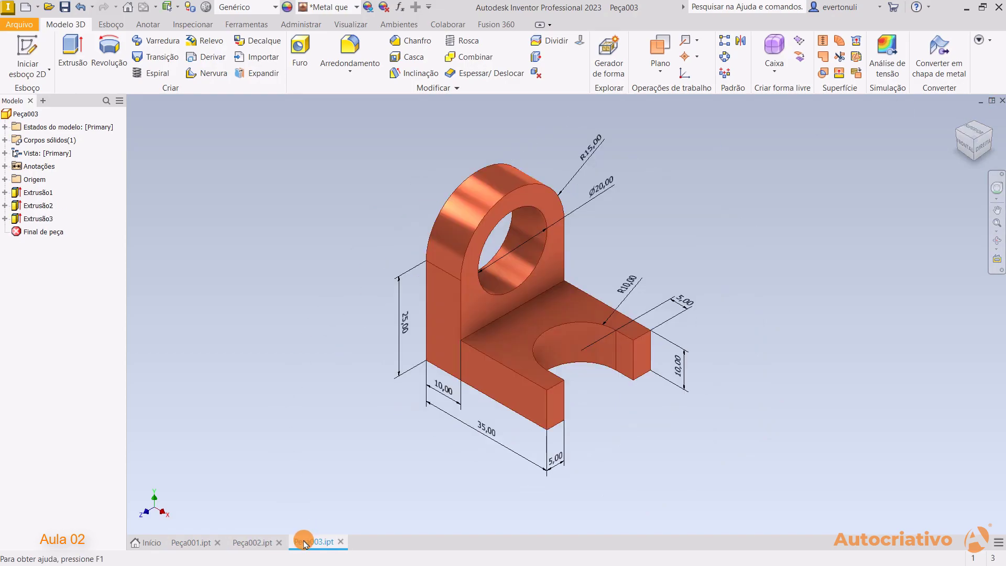
{"action": "left_click", "coordinate": [193, 543]}
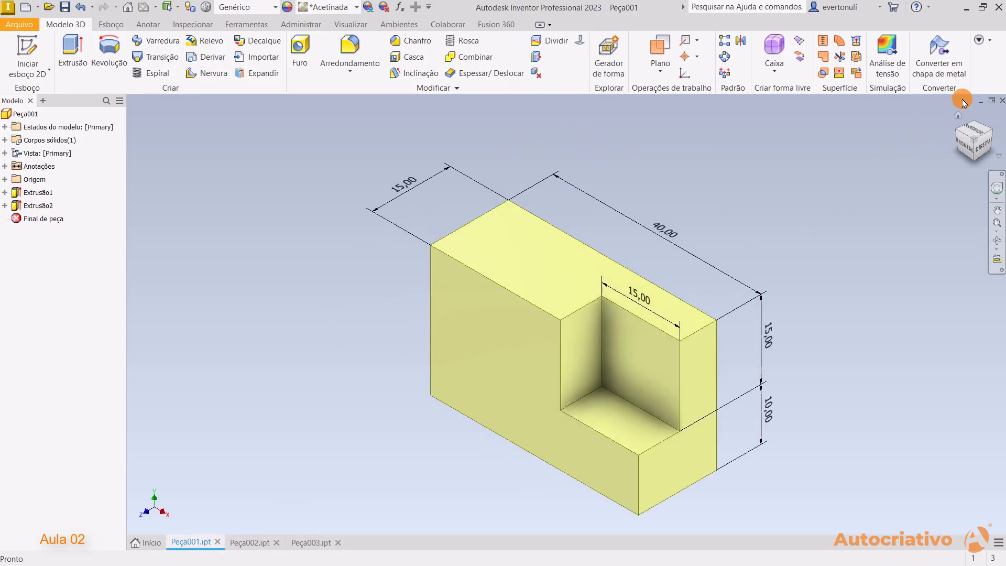
{"action": "left_click", "coordinate": [981, 103]}
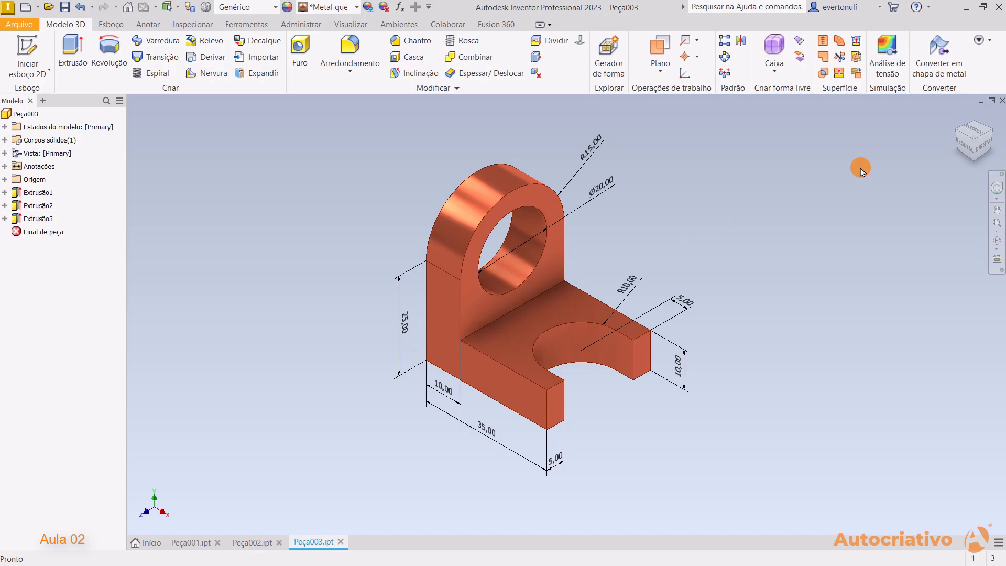
Tile the part windows, show Peça001 beside Peça002 and Peça003, and narrow the Peça001 pane.
{"action": "left_click", "coordinate": [994, 103]}
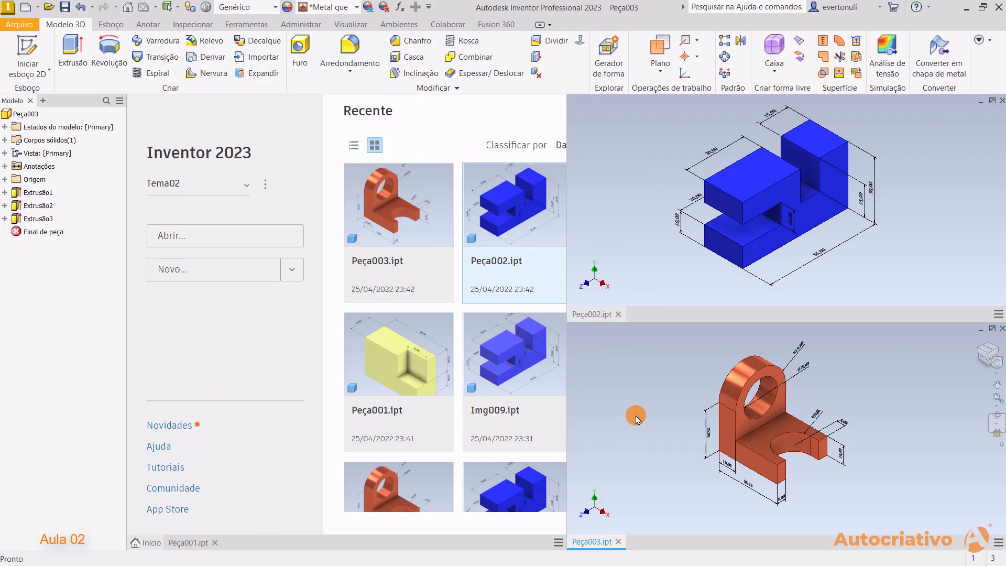
{"action": "left_click", "coordinate": [649, 240]}
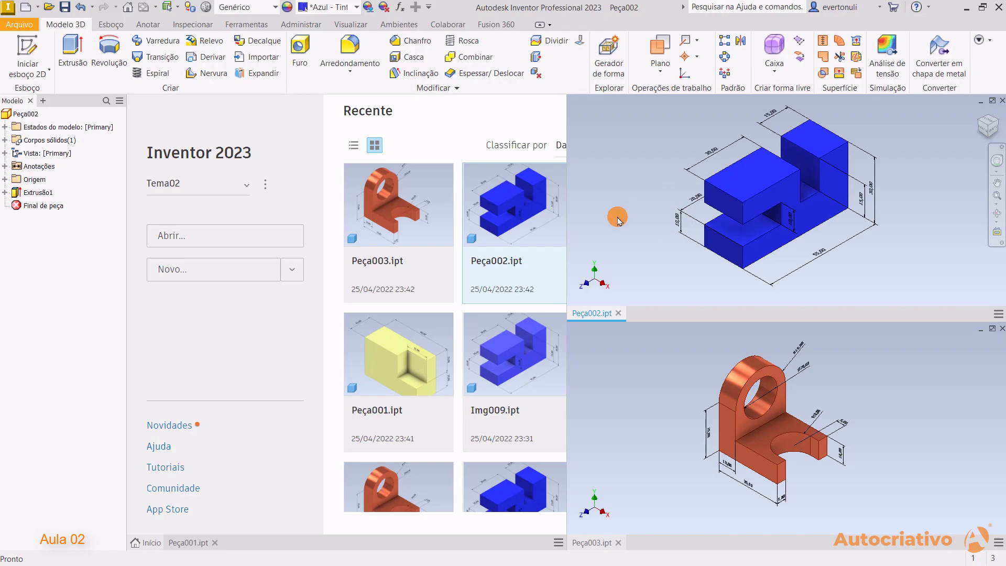
{"action": "left_click", "coordinate": [404, 353]}
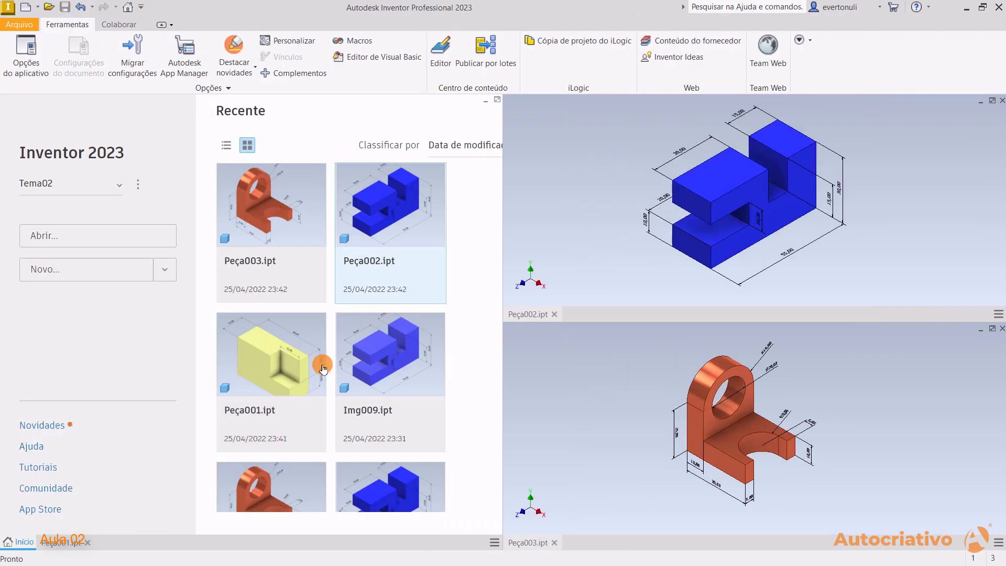
{"action": "left_click", "coordinate": [280, 360]}
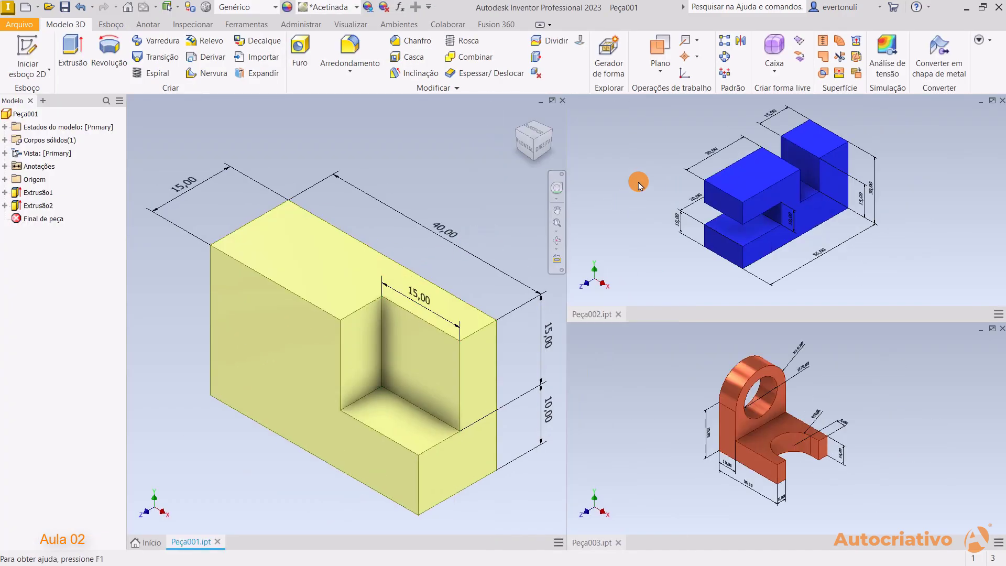
{"action": "left_click", "coordinate": [798, 224]}
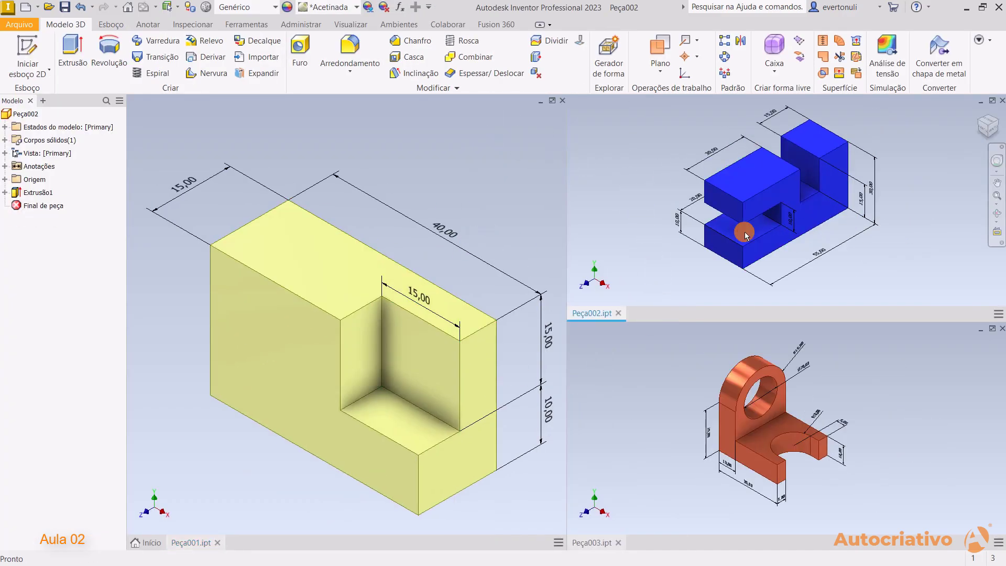
{"action": "left_click_drag", "start_coordinate": [565, 231], "coordinate": [514, 237]}
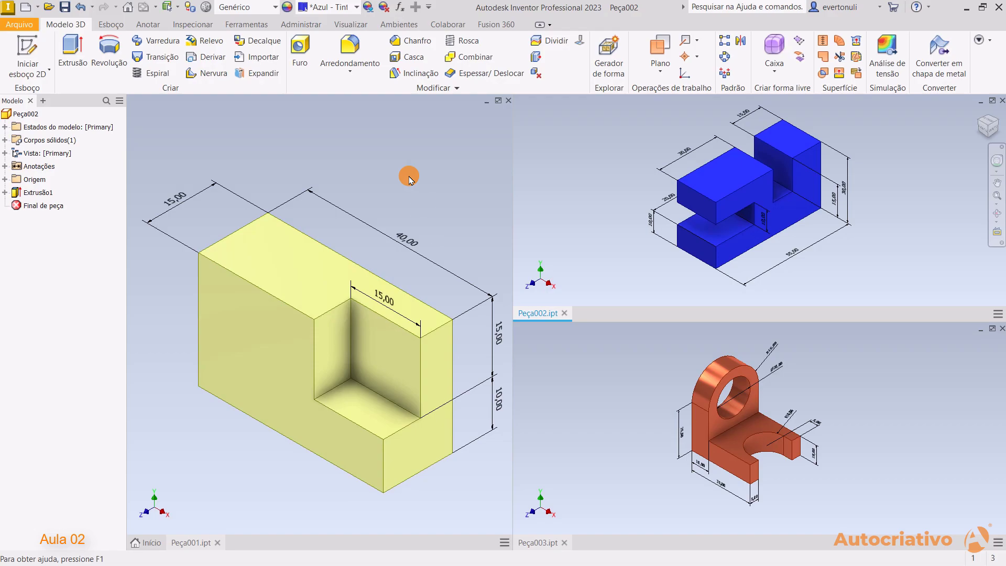
Activate the tiled windows of Peça001, Peça002 and Peça003 one after another.
{"action": "left_click", "coordinate": [369, 178]}
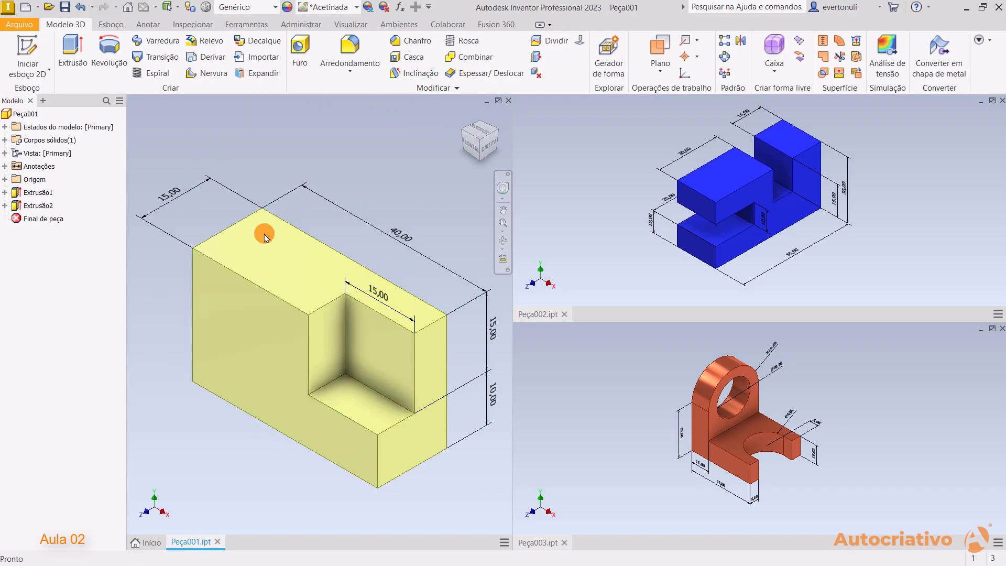
{"action": "left_click", "coordinate": [601, 204]}
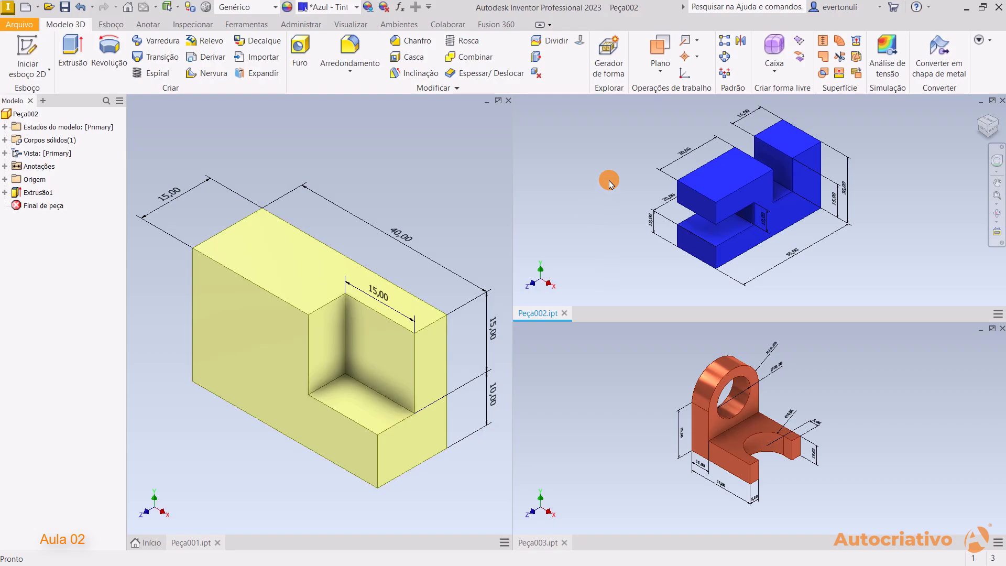
{"action": "left_click", "coordinate": [592, 396]}
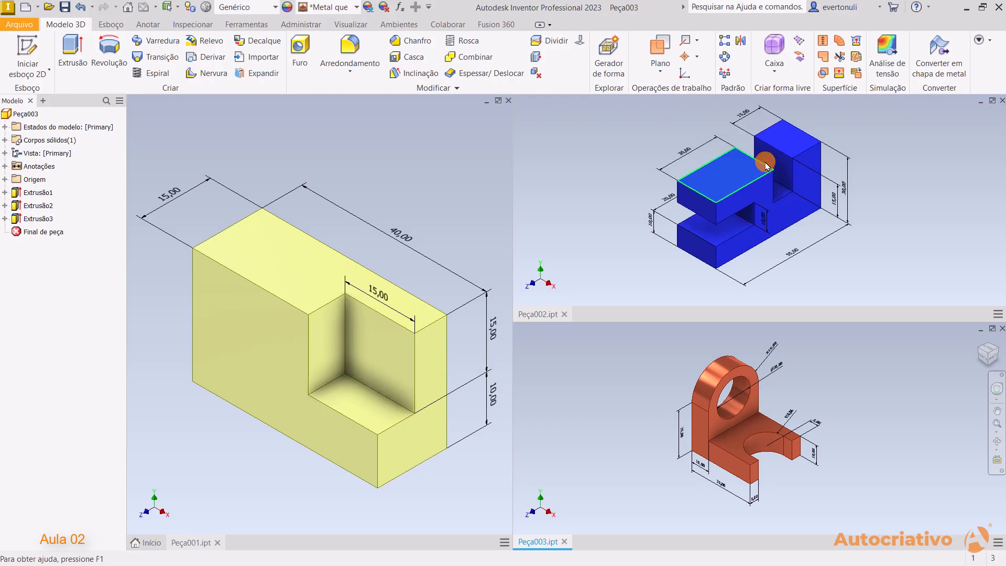
Close Peça002 and adjust the divider until Peça001 and Peça003 share the work area about equally.
{"action": "left_click", "coordinate": [1002, 101]}
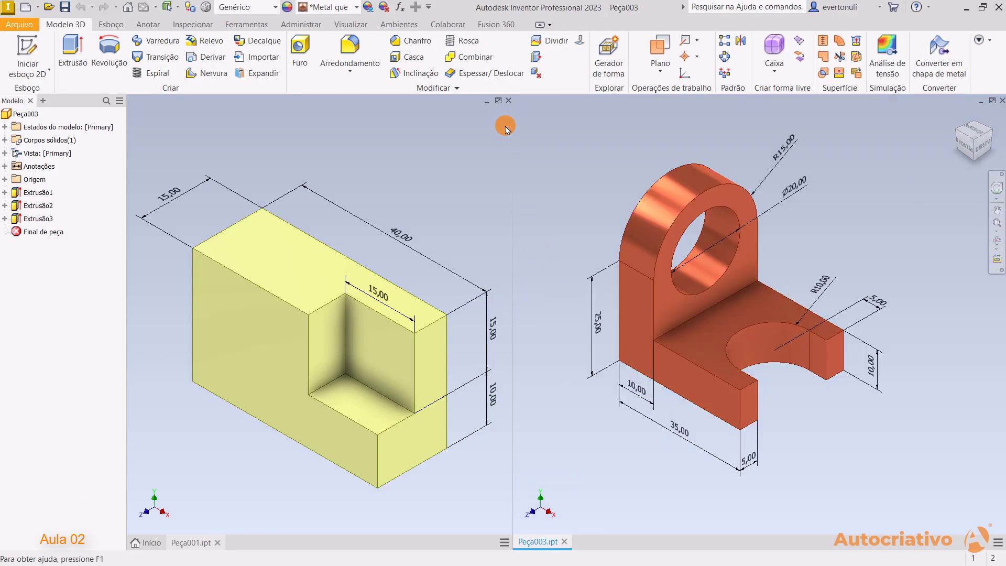
{"action": "left_click_drag", "start_coordinate": [511, 208], "coordinate": [667, 203]}
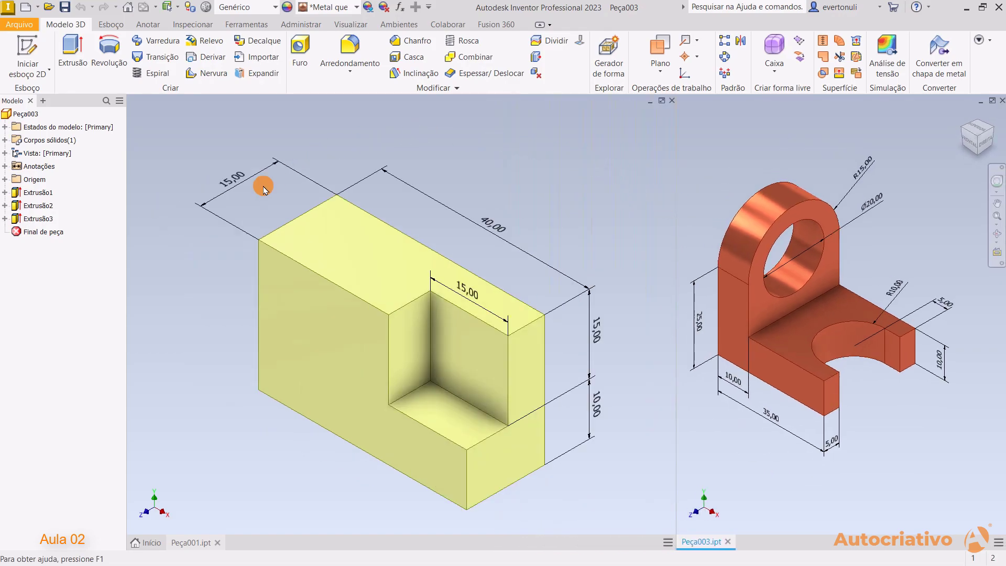
{"action": "left_click_drag", "start_coordinate": [676, 216], "coordinate": [317, 225]}
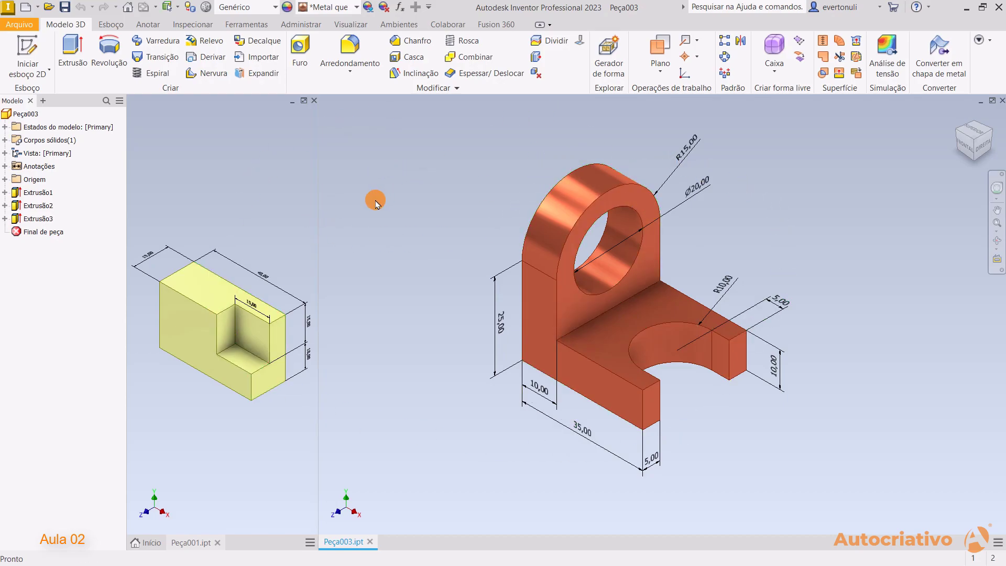
{"action": "left_click_drag", "start_coordinate": [317, 209], "coordinate": [511, 219]}
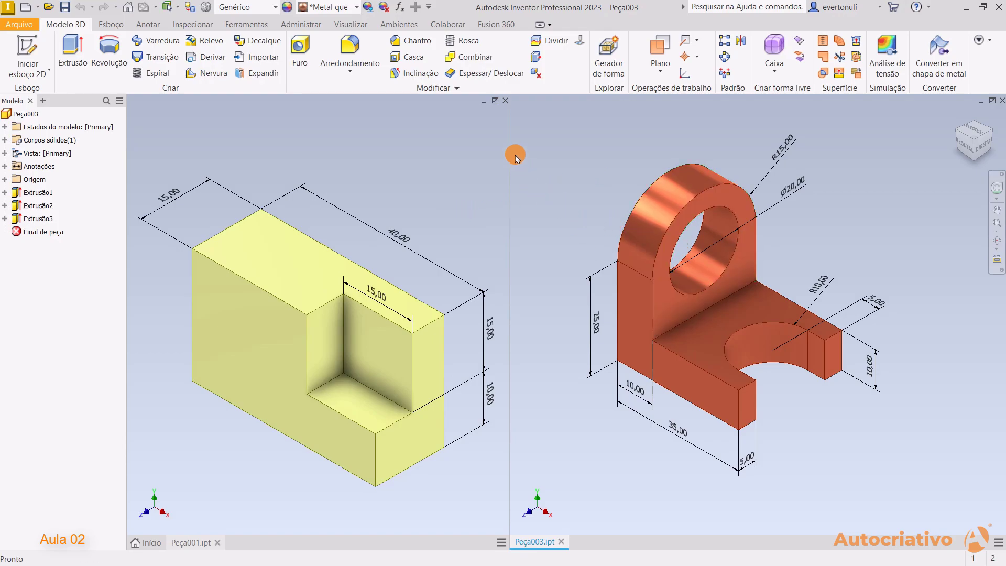
Restore the part windows to the full-size tabbed view and reopen Peça002 from the Tema02 folder.
{"action": "left_click", "coordinate": [493, 101]}
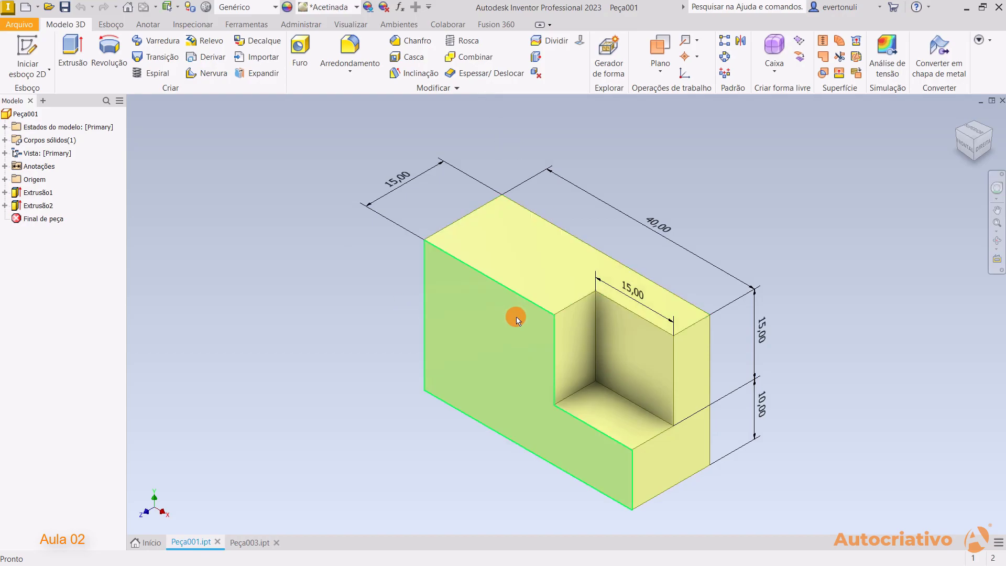
{"action": "left_click", "coordinate": [242, 544]}
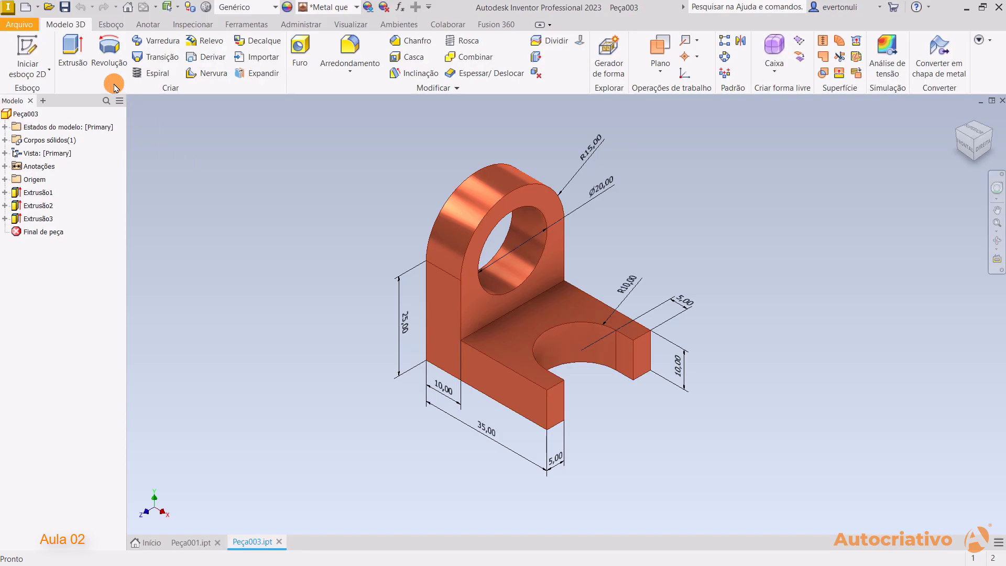
{"action": "left_click", "coordinate": [48, 9]}
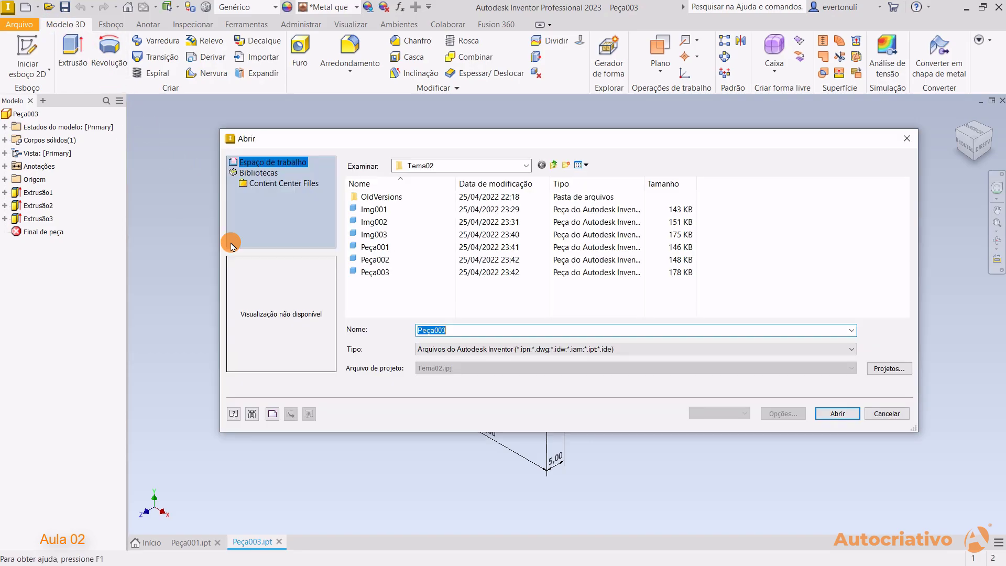
{"action": "double_click", "coordinate": [379, 260]}
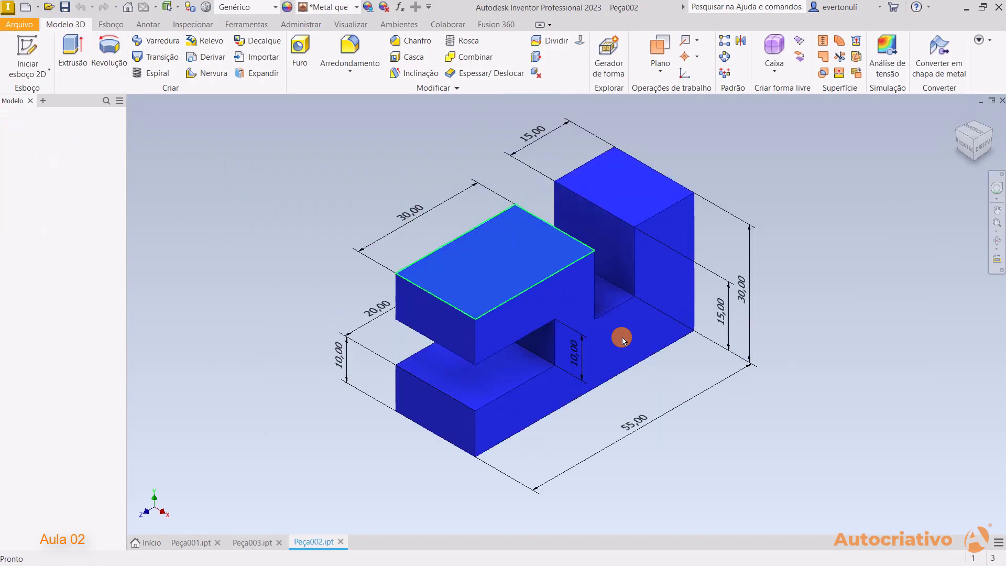
Tile Peça002 beside Peça003, and return the windows to the full-size tabbed view.
{"action": "left_click", "coordinate": [982, 102]}
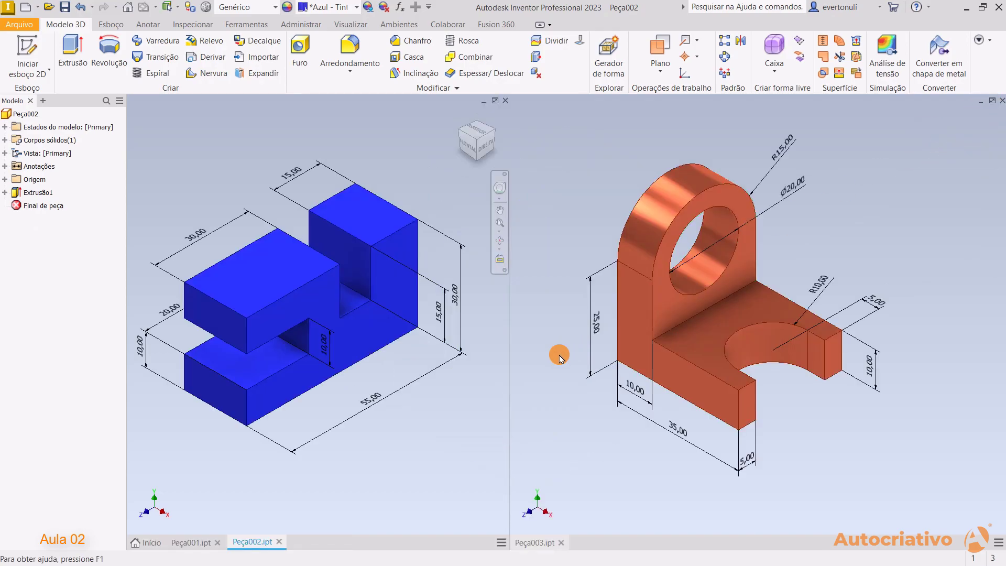
{"action": "left_click", "coordinate": [495, 100]}
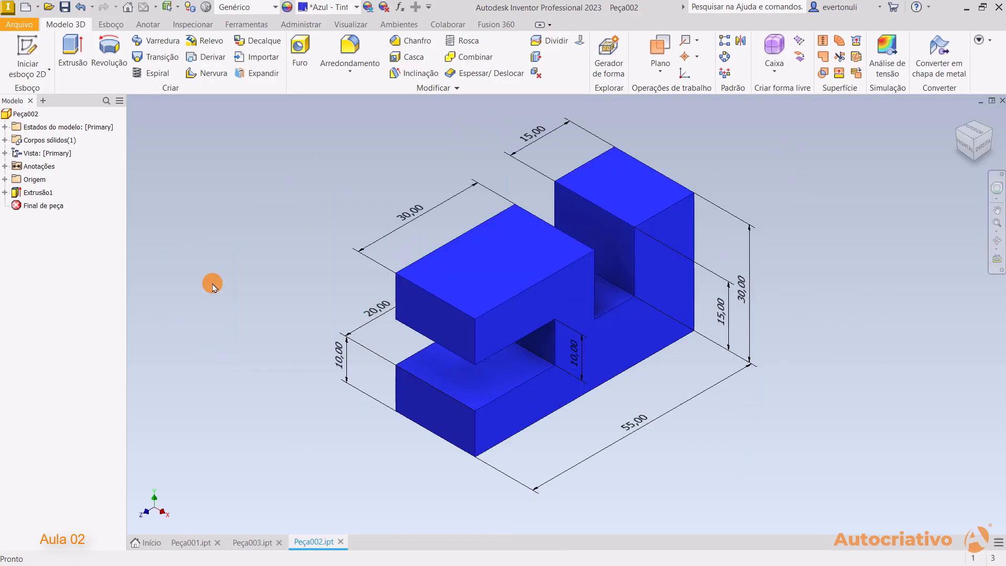
Switch back and forth between Peça003, Peça001 and Peça002 in the full-size view, ending on Peça001.
{"action": "left_click", "coordinate": [257, 542]}
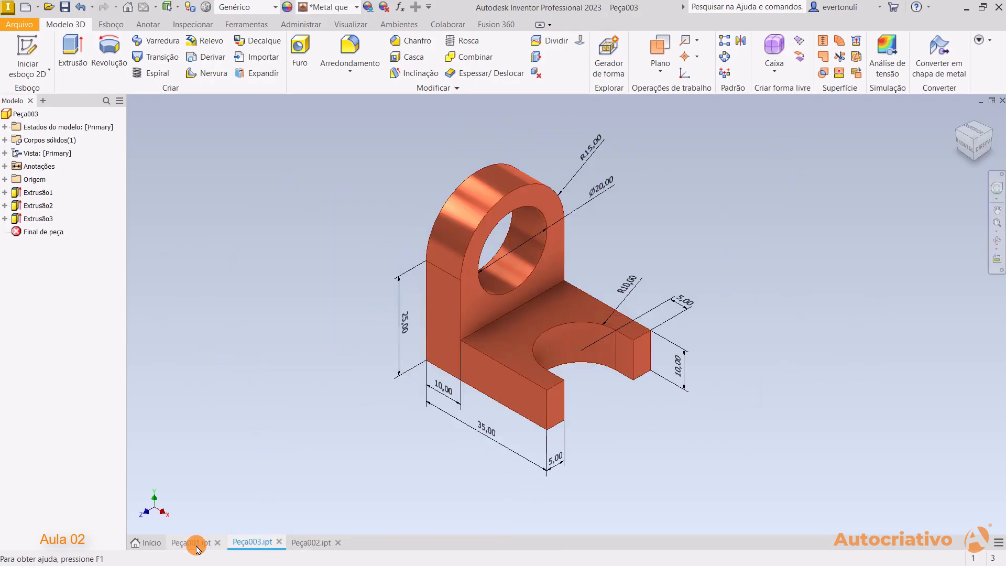
{"action": "left_click", "coordinate": [198, 542]}
{"action": "left_click", "coordinate": [310, 542]}
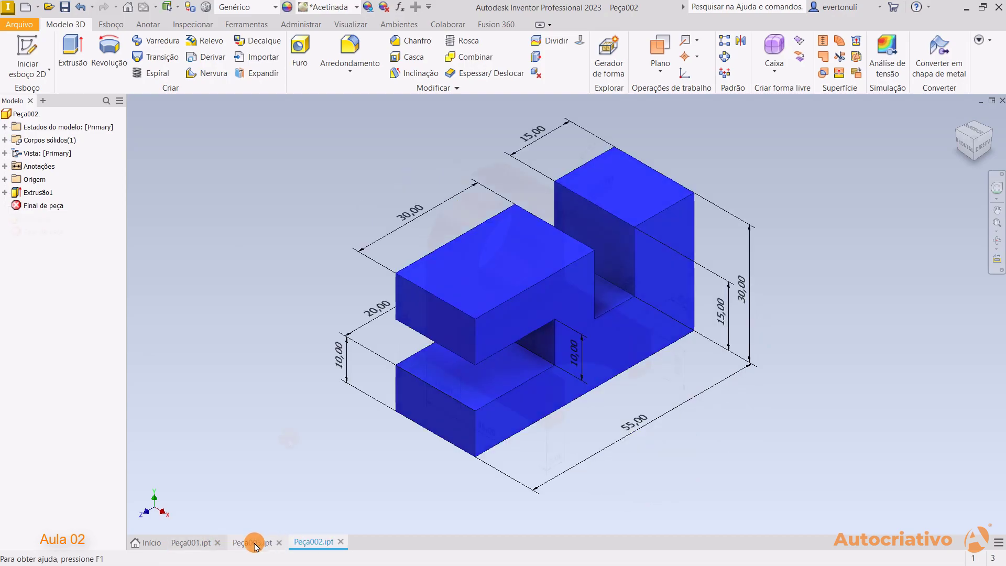
{"action": "left_click", "coordinate": [252, 542]}
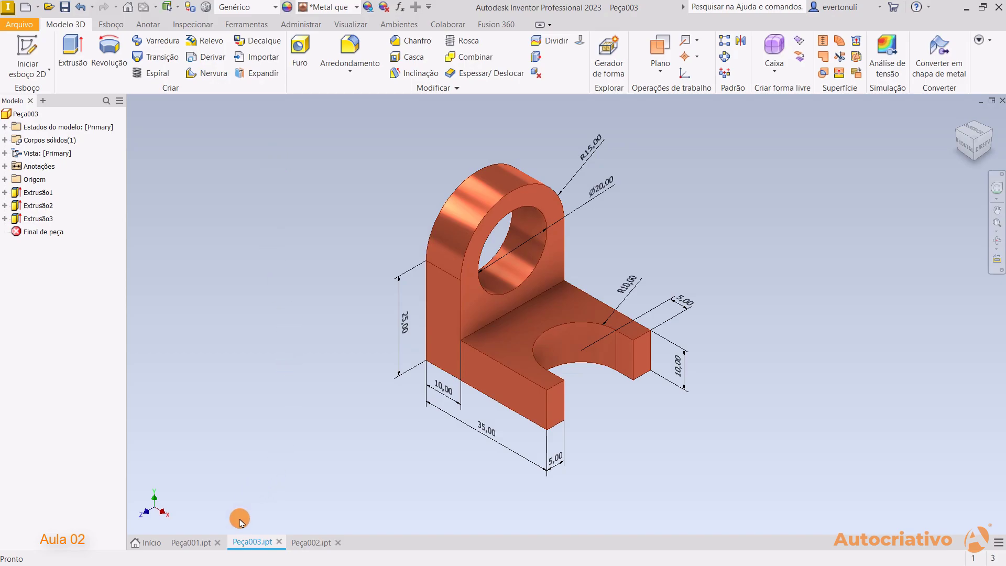
{"action": "left_click", "coordinate": [191, 545]}
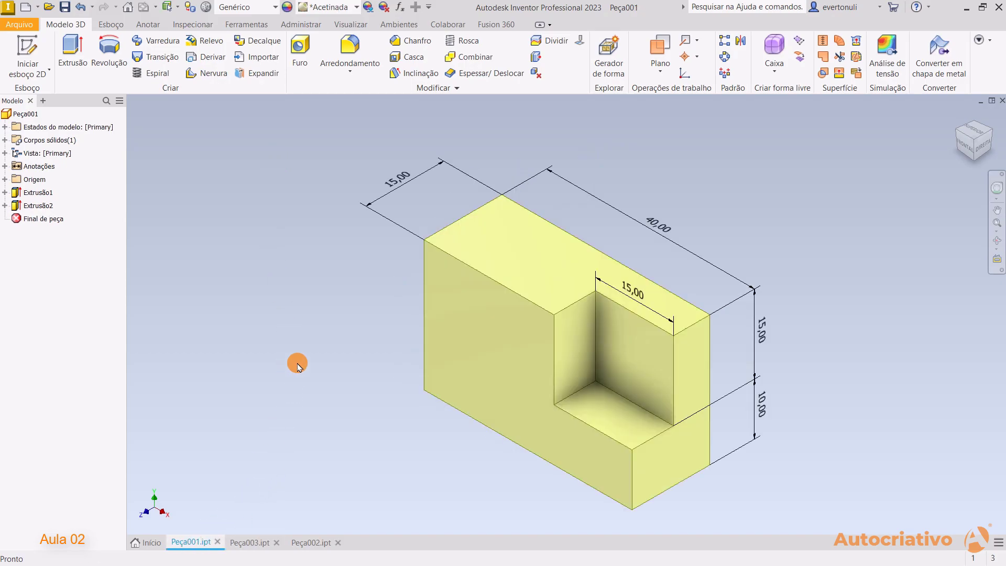
{"action": "middle_click_drag", "start_coordinate": [626, 251], "coordinate": [541, 229]}
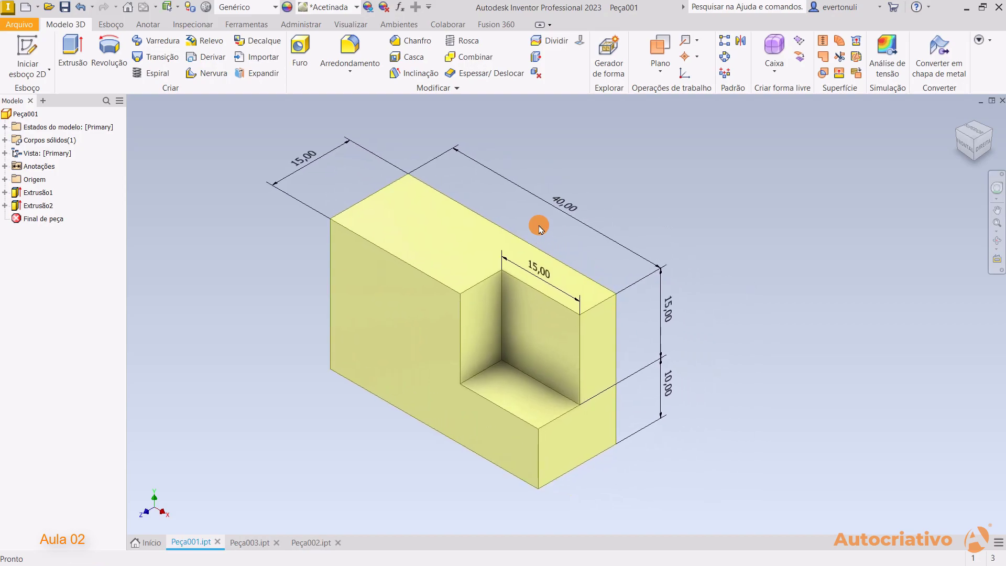
{"action": "middle_click_drag", "start_coordinate": [675, 174], "coordinate": [555, 190]}
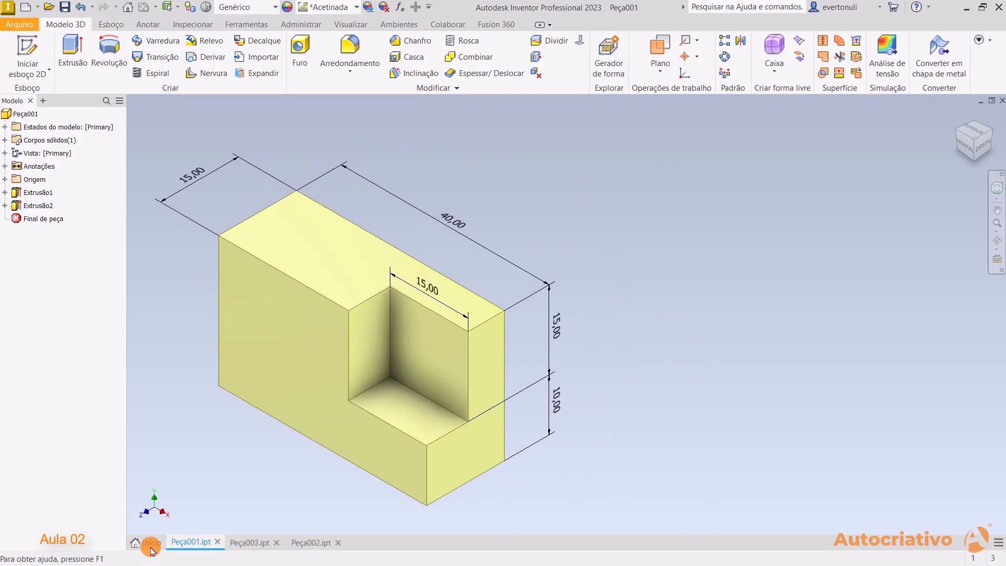
Open the colour settings in the application options and review the UI theme choices, keeping Claro.
{"action": "left_click", "coordinate": [19, 25]}
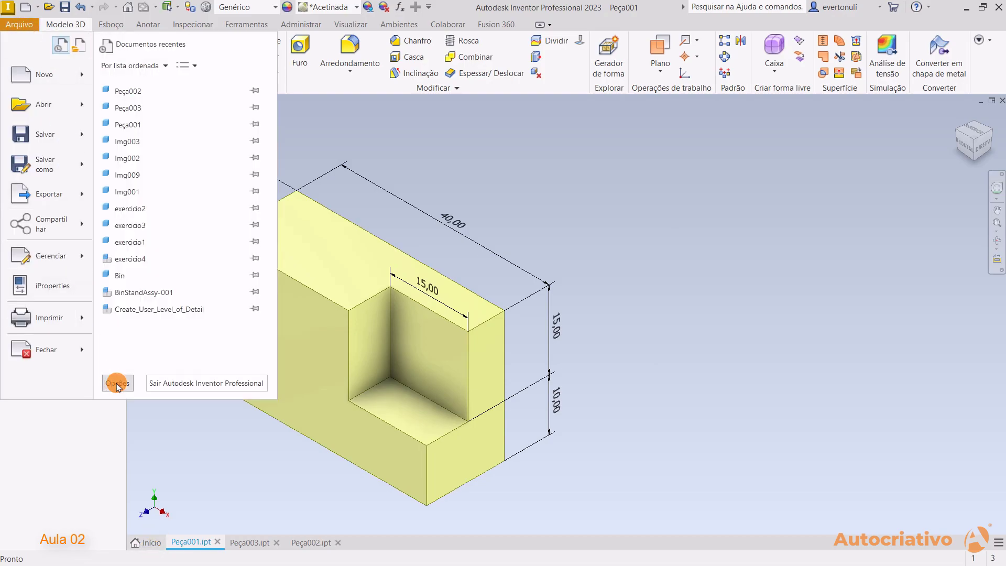
{"action": "left_click", "coordinate": [117, 383]}
{"action": "left_click_drag", "start_coordinate": [402, 67], "coordinate": [661, 61]}
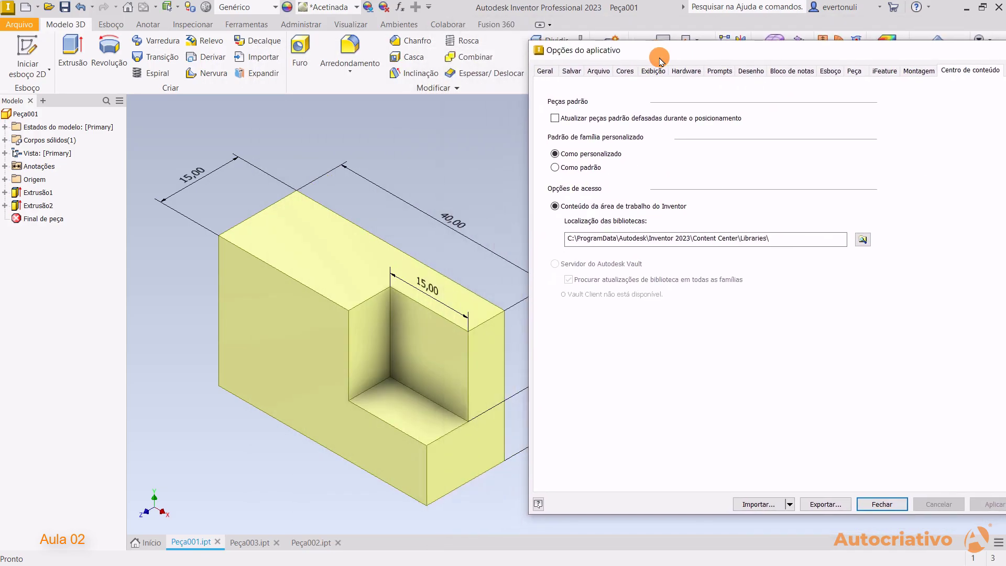
{"action": "left_click", "coordinate": [625, 74]}
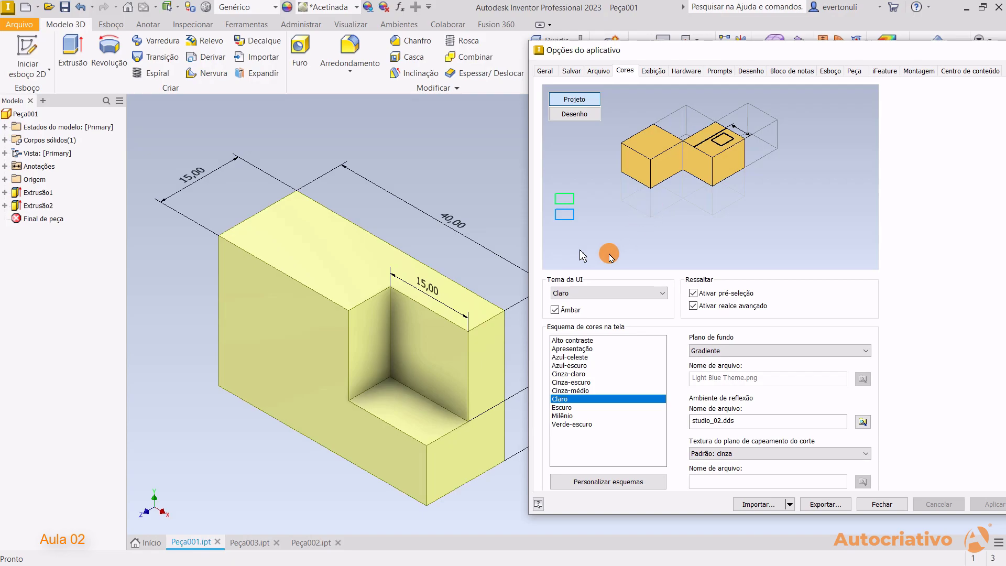
{"action": "left_click", "coordinate": [611, 294]}
{"action": "left_click", "coordinate": [608, 313]}
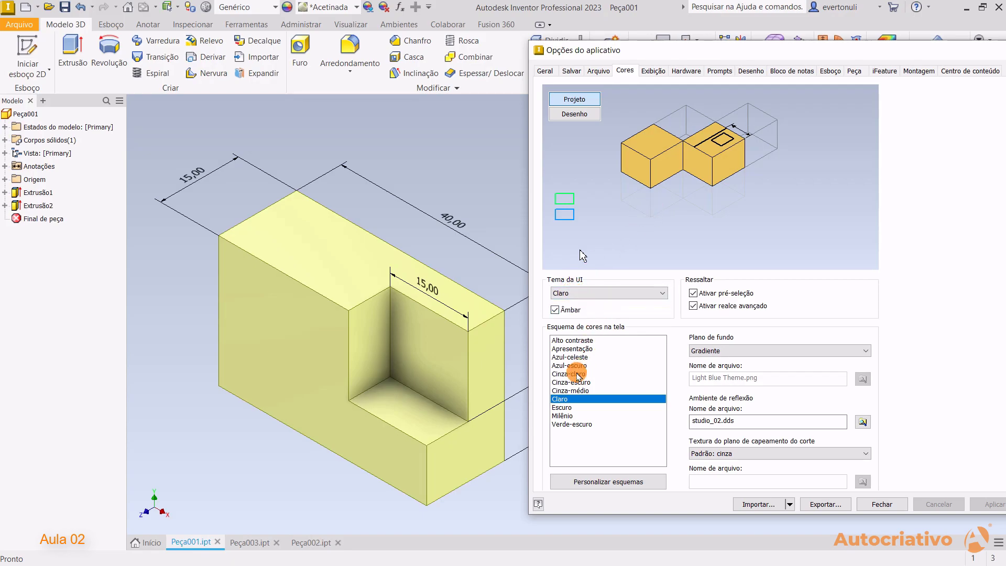
Preview several on-screen colour schemes, including Azul-celeste and Milênio, and apply Alto contraste.
{"action": "left_click", "coordinate": [579, 358]}
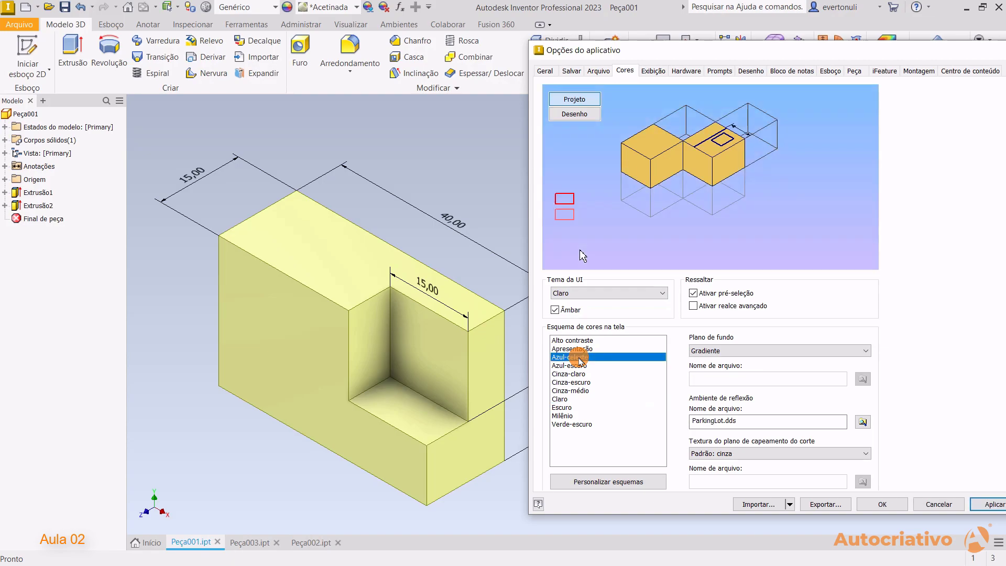
{"action": "left_click", "coordinate": [562, 408]}
{"action": "left_click", "coordinate": [563, 415]}
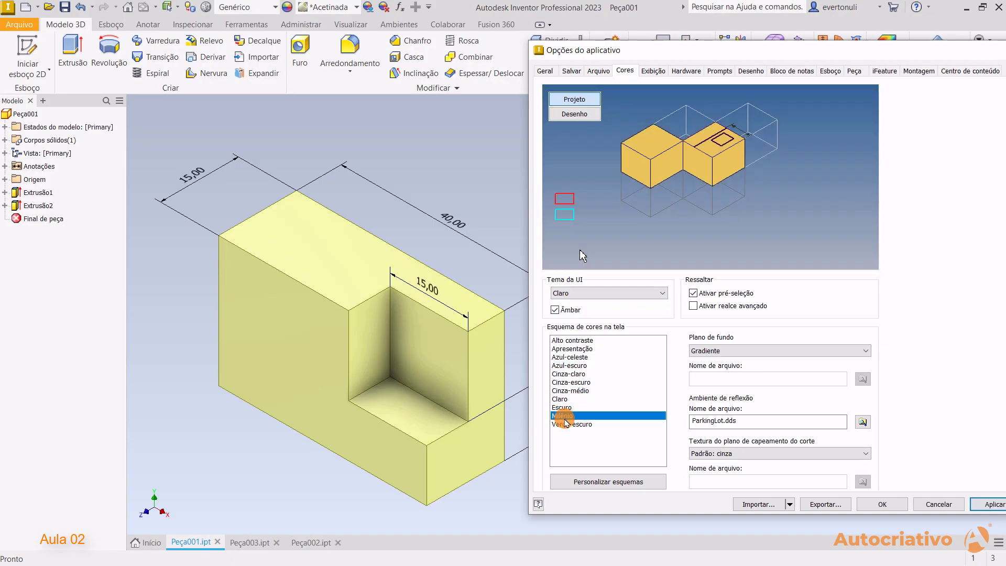
{"action": "left_click", "coordinate": [577, 348]}
{"action": "left_click", "coordinate": [582, 340]}
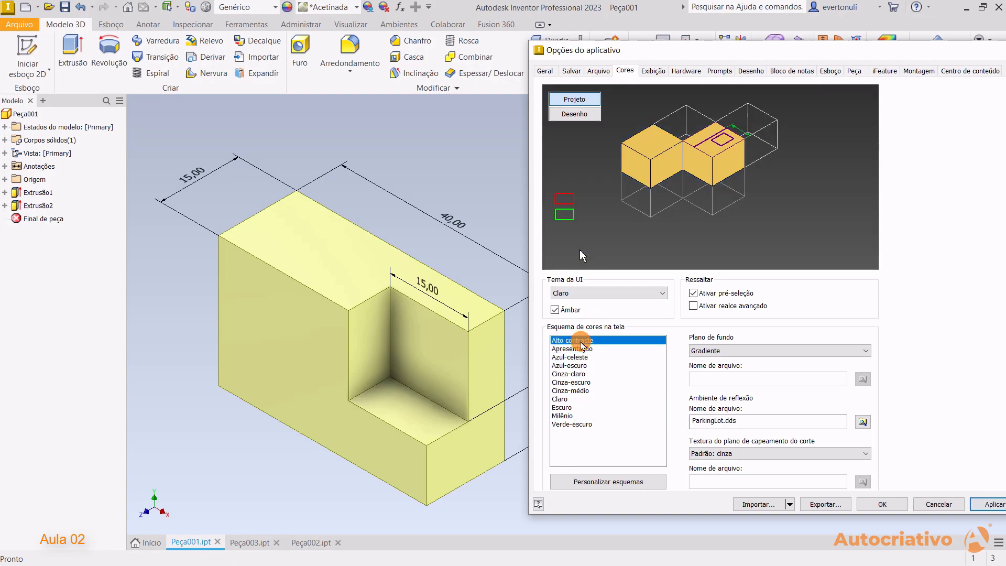
{"action": "left_click", "coordinate": [986, 505]}
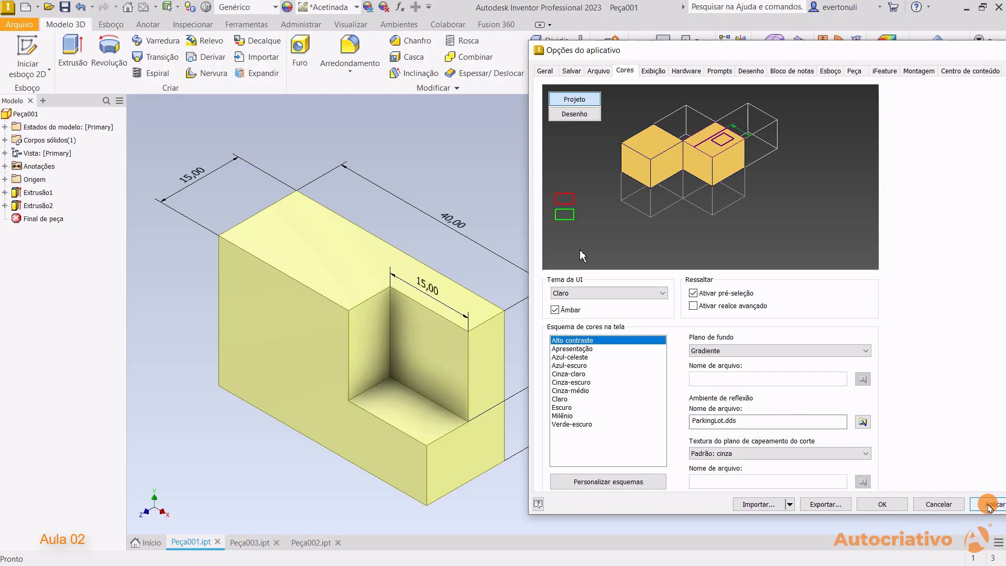
{"action": "left_click", "coordinate": [990, 505]}
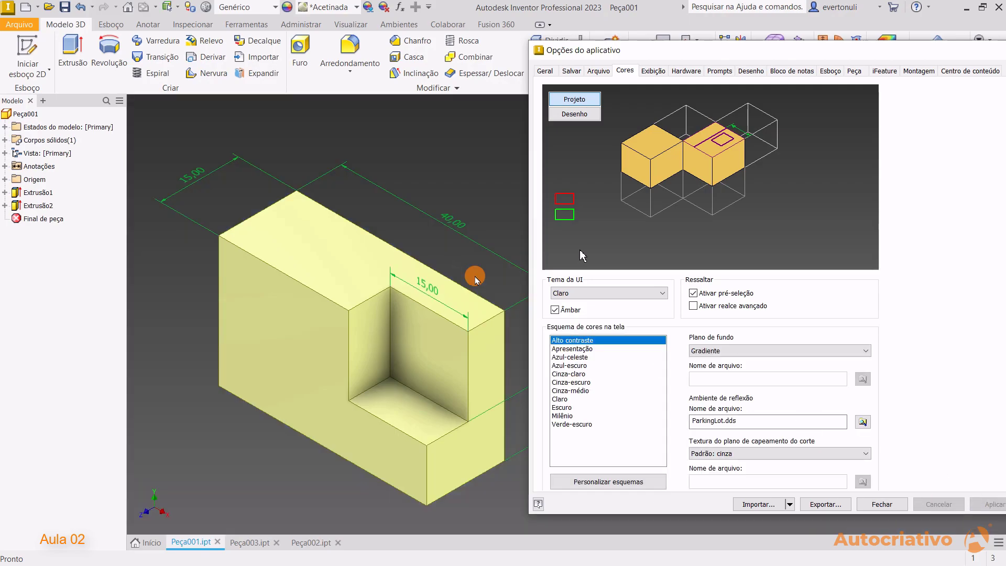
{"action": "left_click", "coordinate": [881, 505]}
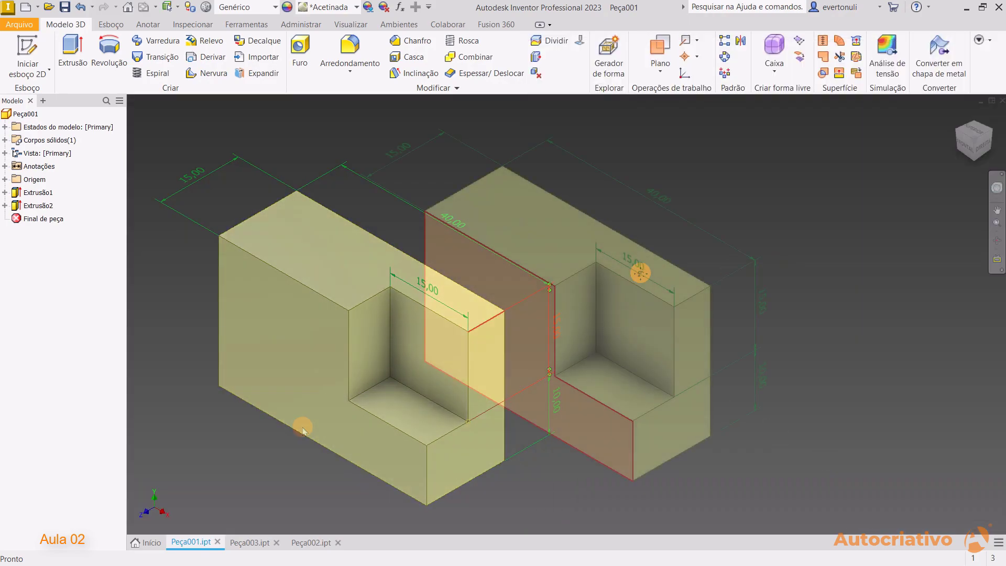
Examine Peça003 and Peça002 against the high-contrast background and return to Peça001.
{"action": "left_click", "coordinate": [247, 539]}
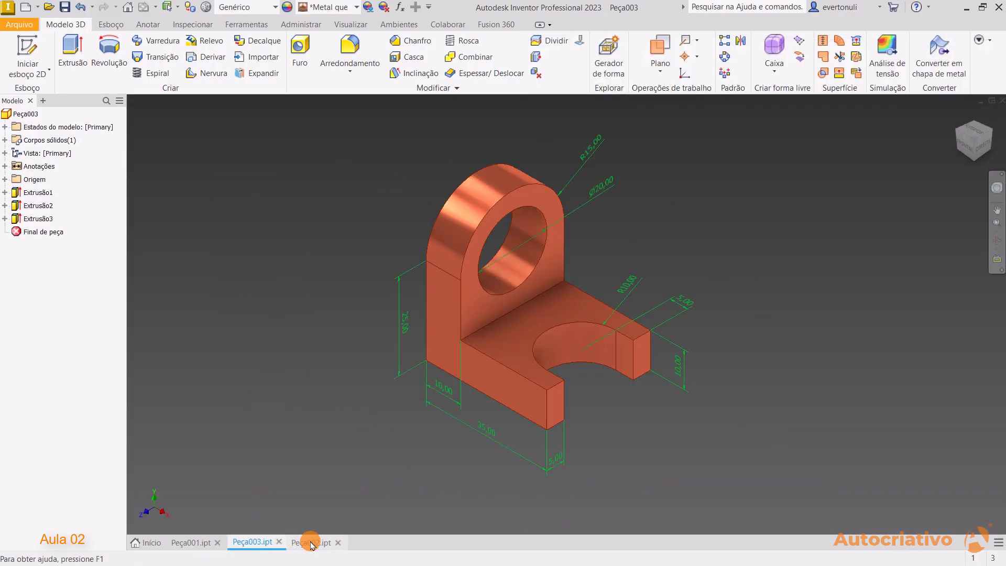
{"action": "left_click", "coordinate": [311, 543]}
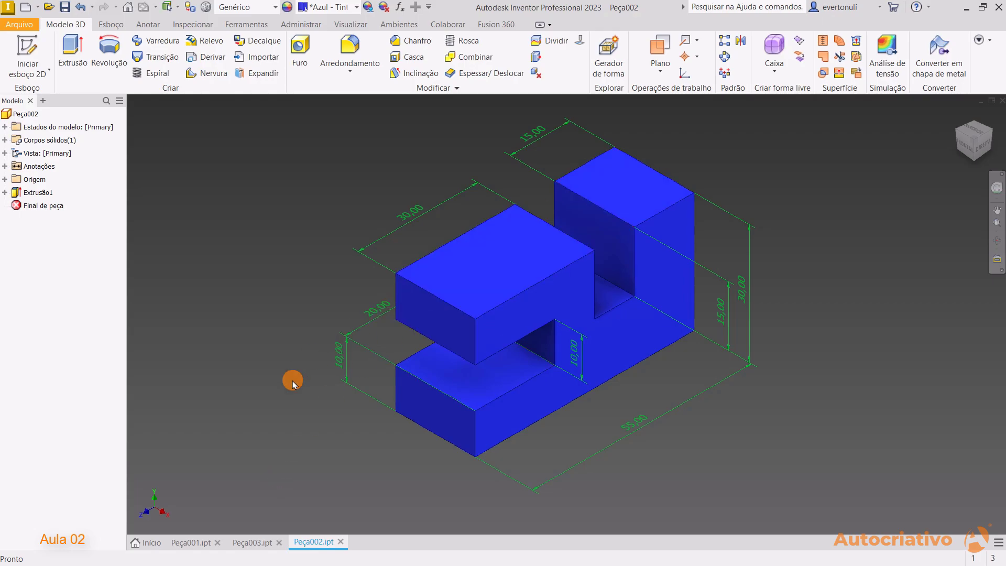
{"action": "left_click", "coordinate": [255, 544]}
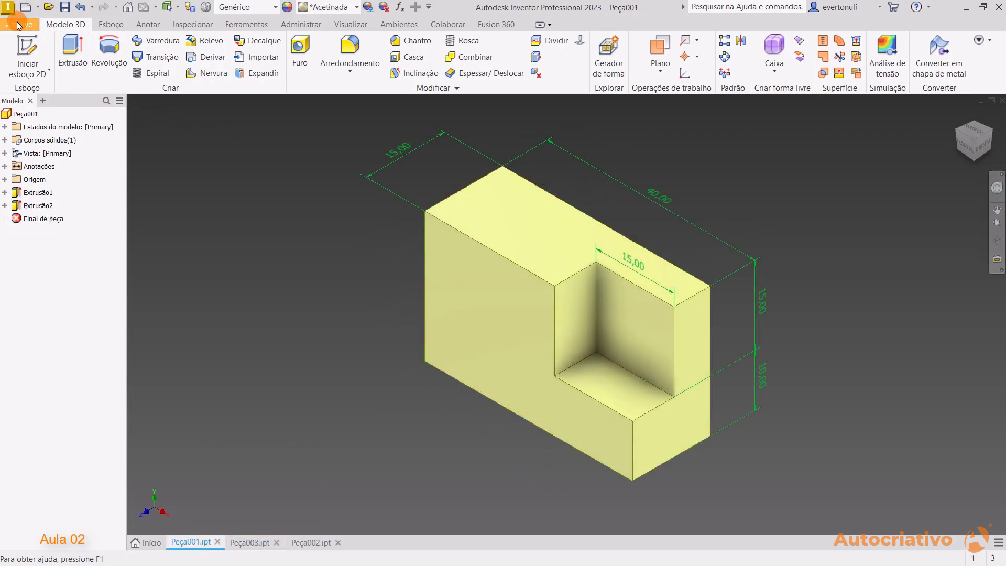
Set the on-screen colour scheme back to Claro in the application options.
{"action": "left_click", "coordinate": [24, 27]}
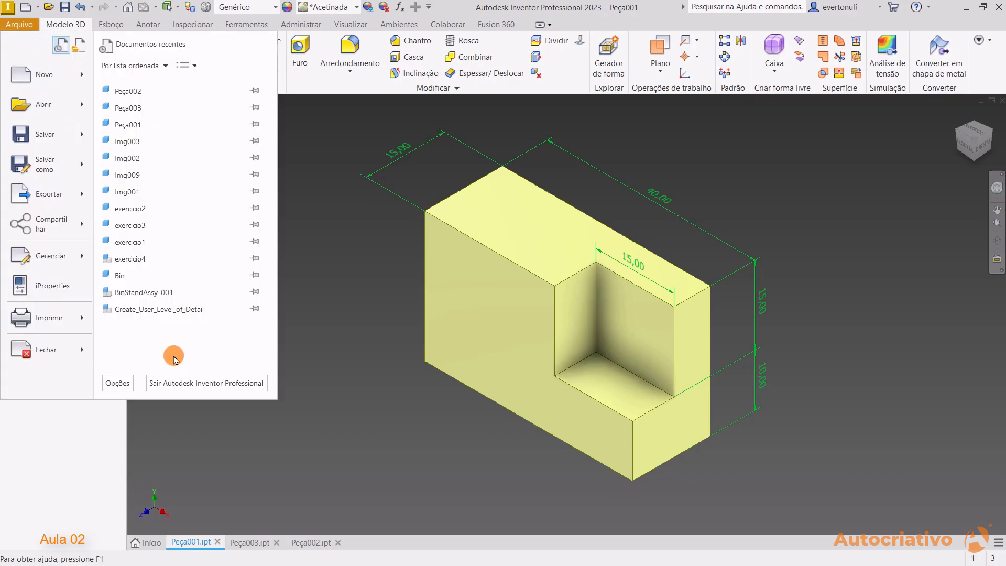
{"action": "left_click", "coordinate": [112, 381]}
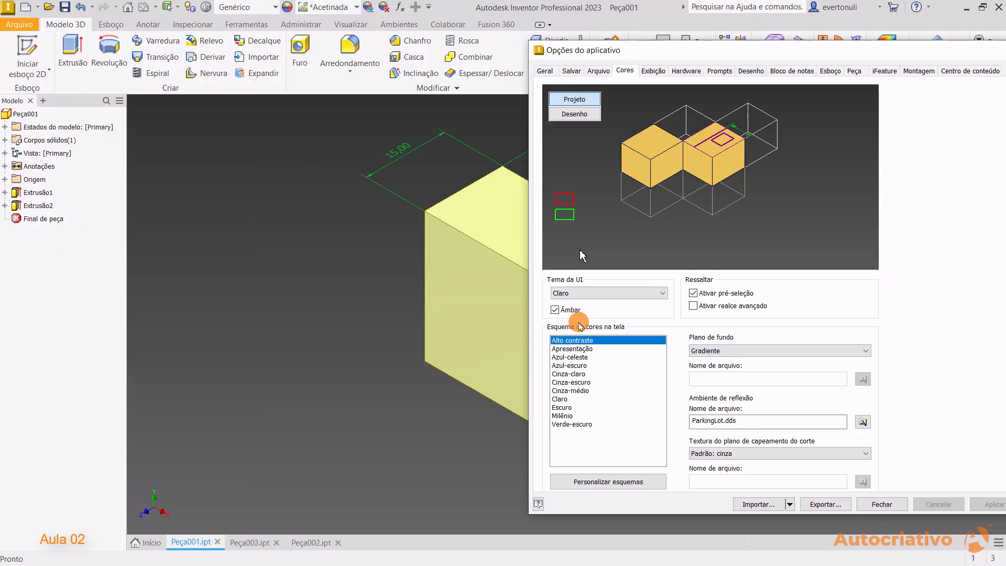
{"action": "left_click", "coordinate": [561, 399]}
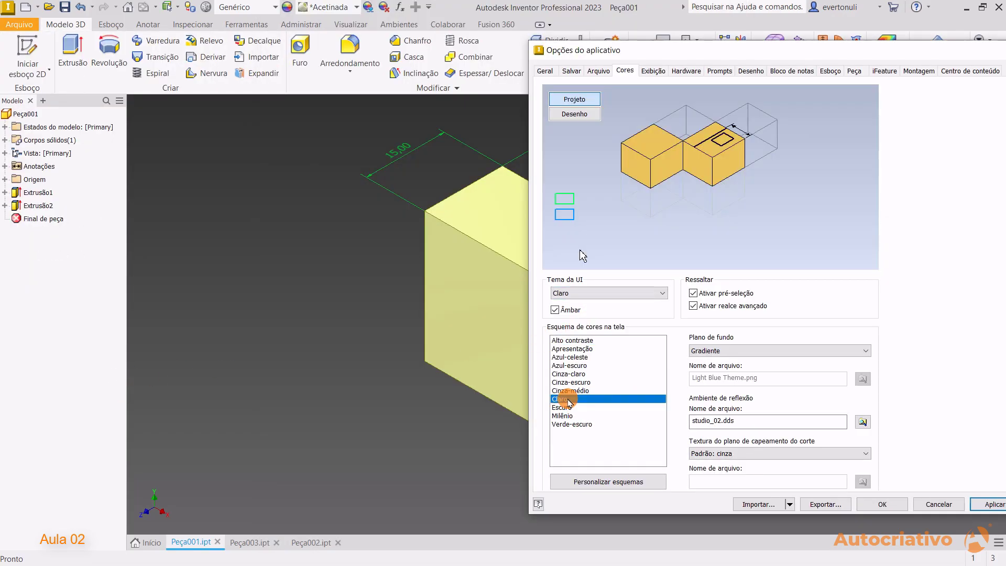
{"action": "left_click", "coordinate": [883, 506]}
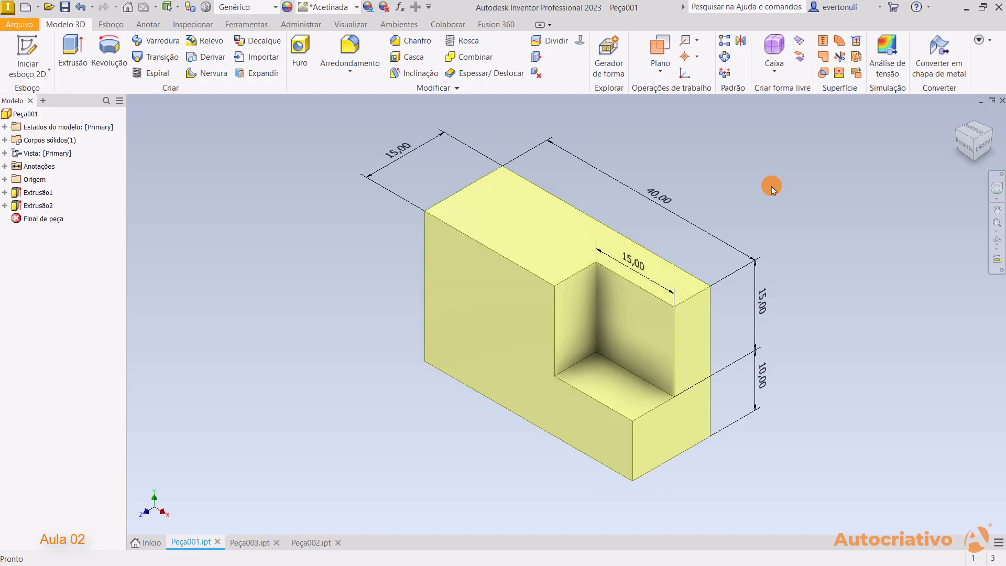
{"action": "middle_click_drag", "start_coordinate": [769, 190], "coordinate": [723, 199]}
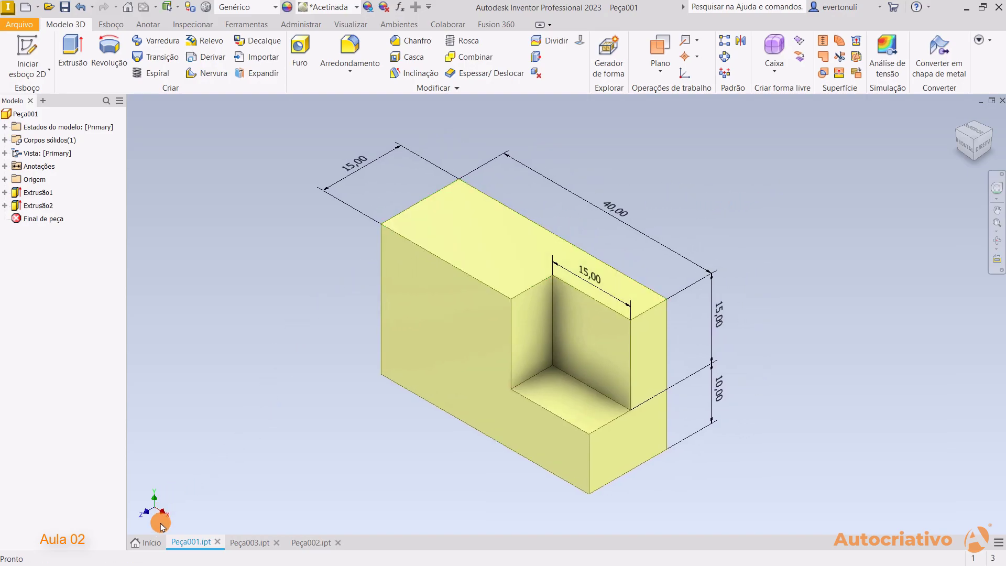
Go to the home page, view the open-with-options settings for the recent file Peça002.ipt, and cancel them.
{"action": "left_click", "coordinate": [149, 544]}
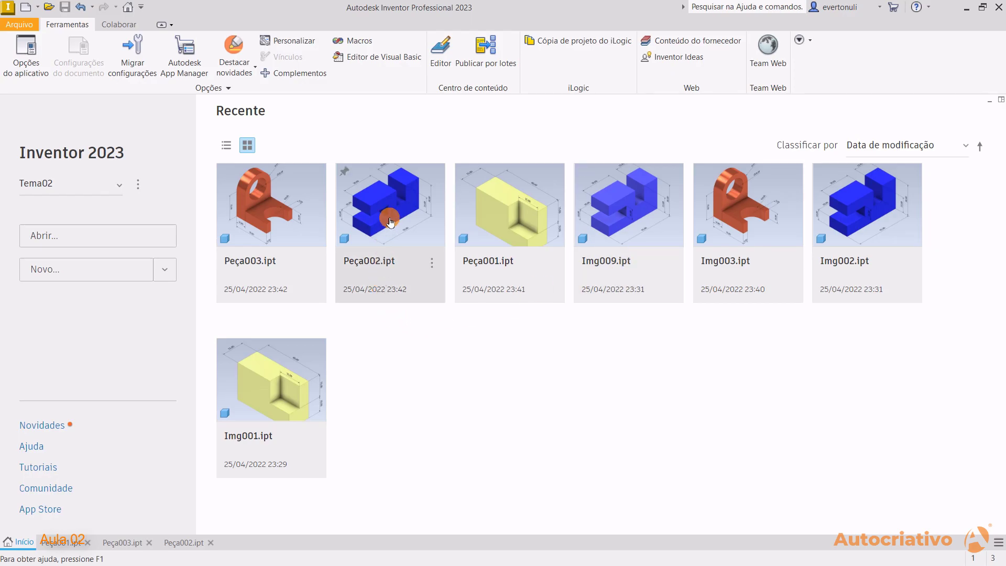
{"action": "left_click", "coordinate": [432, 264]}
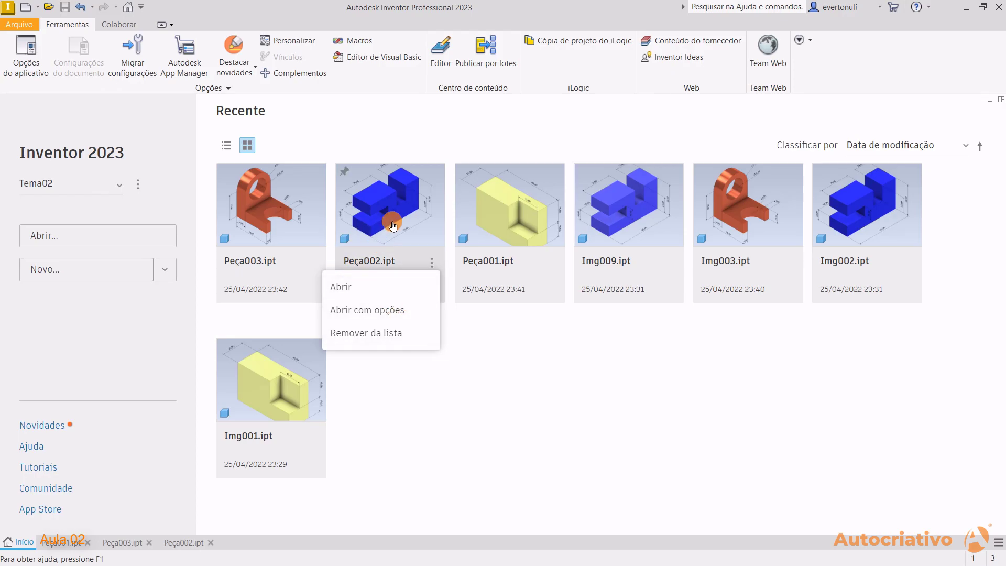
{"action": "left_click", "coordinate": [393, 311]}
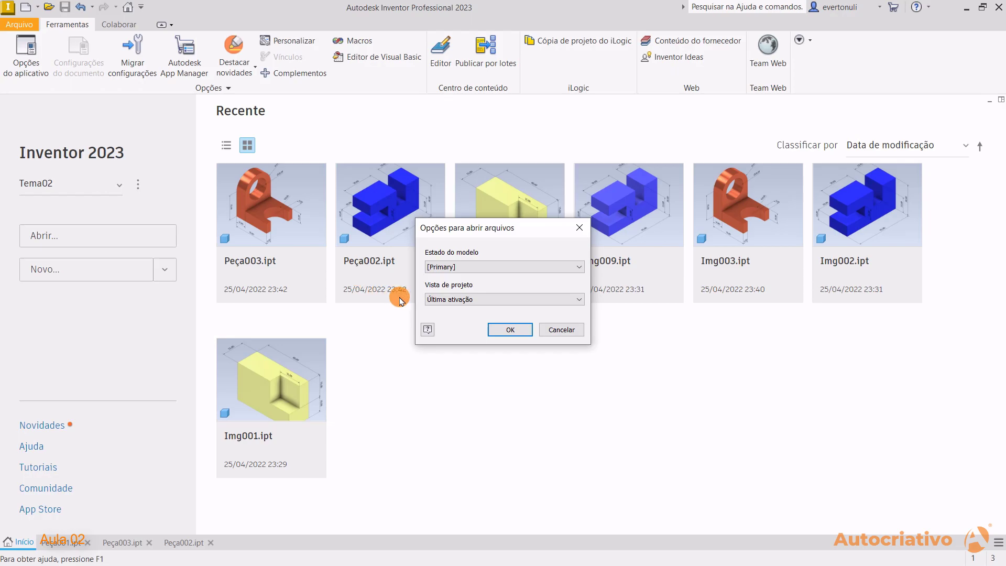
{"action": "left_click", "coordinate": [578, 231]}
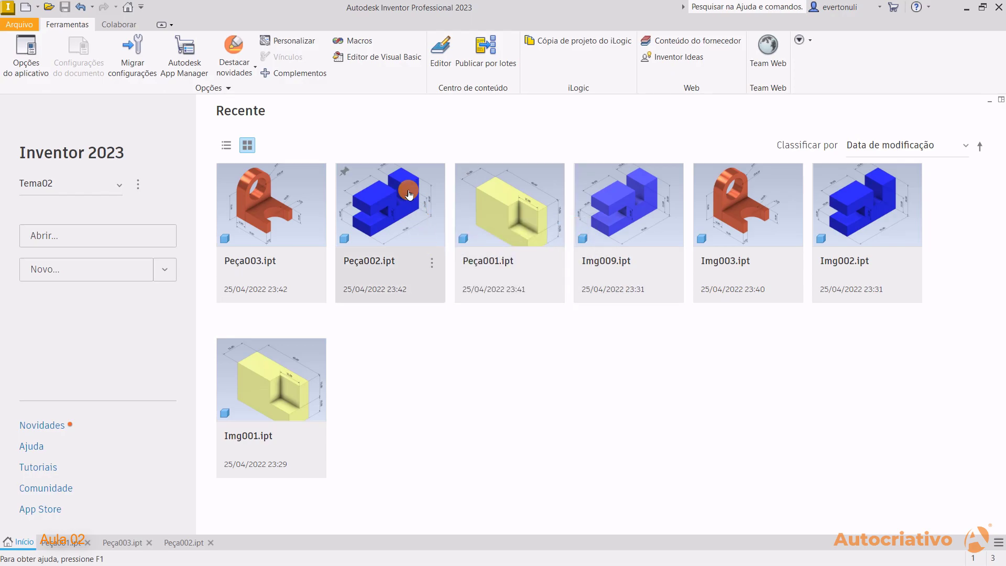
Remove Img009.ipt from the recent files, and show and dismiss the file actions for Peça001.ipt.
{"action": "left_click", "coordinate": [627, 225]}
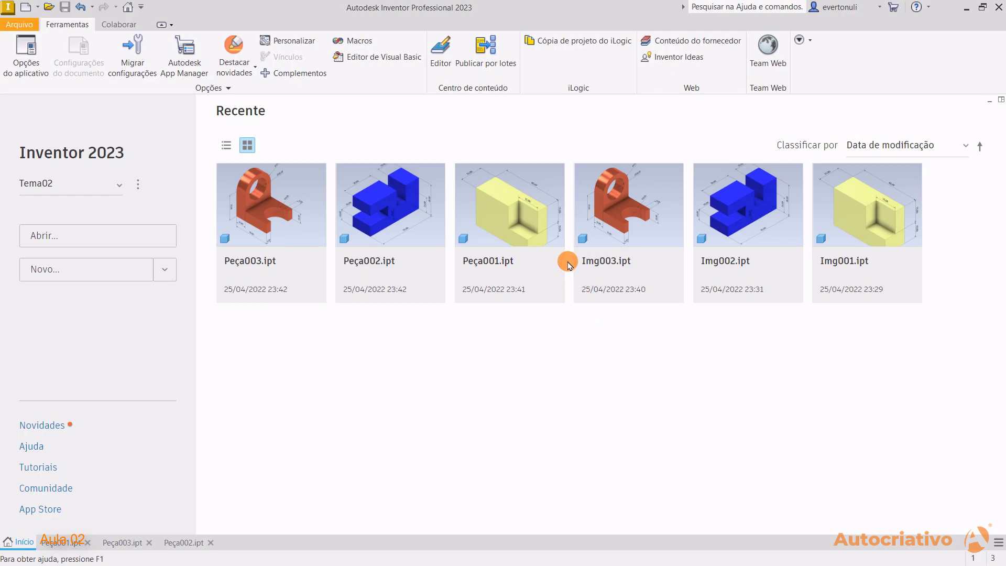
{"action": "left_click", "coordinate": [551, 264]}
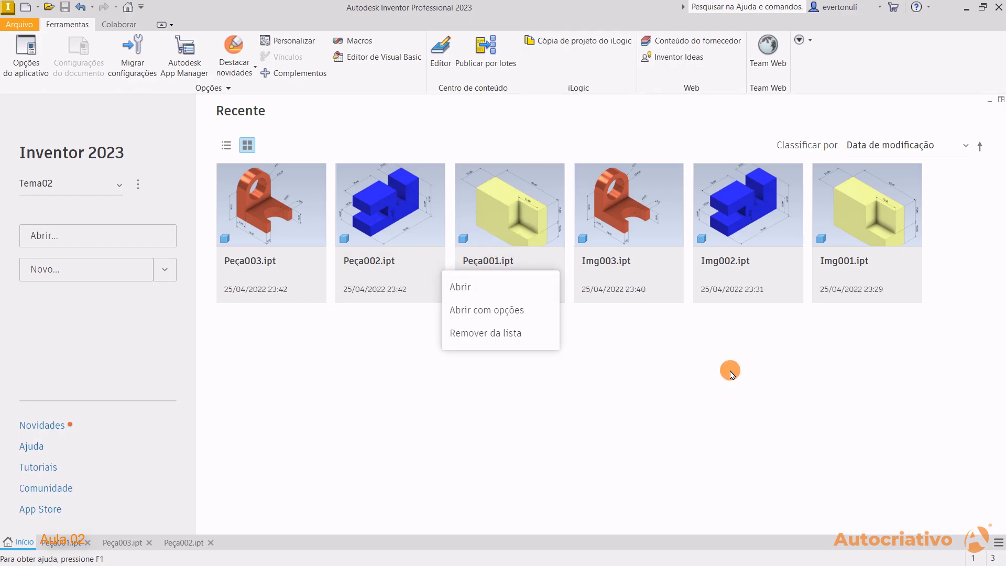
{"action": "left_click", "coordinate": [730, 370]}
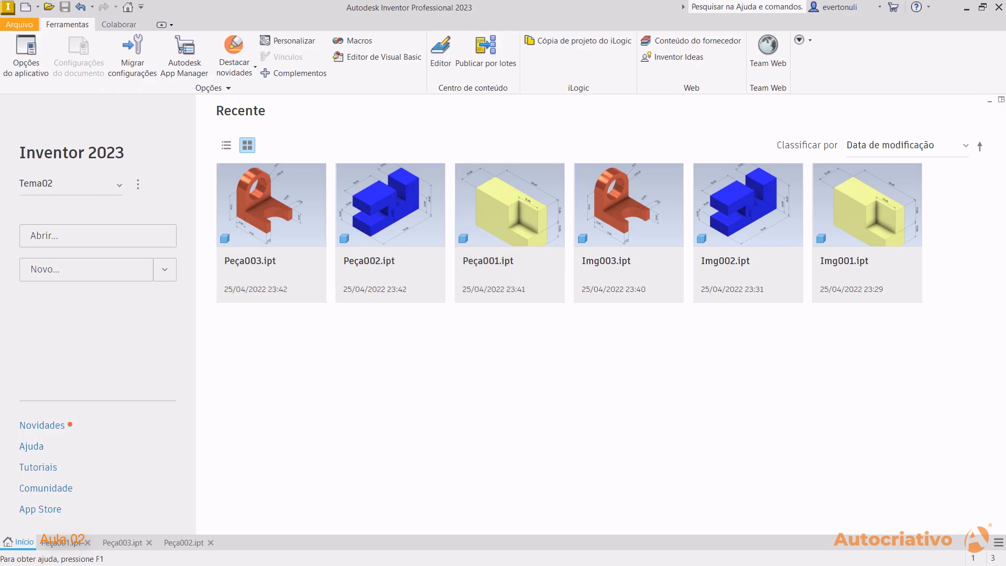
Bring the dimensioned part drawing in the Ferramenta de Captura window into view, examine it, and move it off screen.
{"action": "left_click_drag", "start_coordinate": [0, 88], "coordinate": [210, 94]}
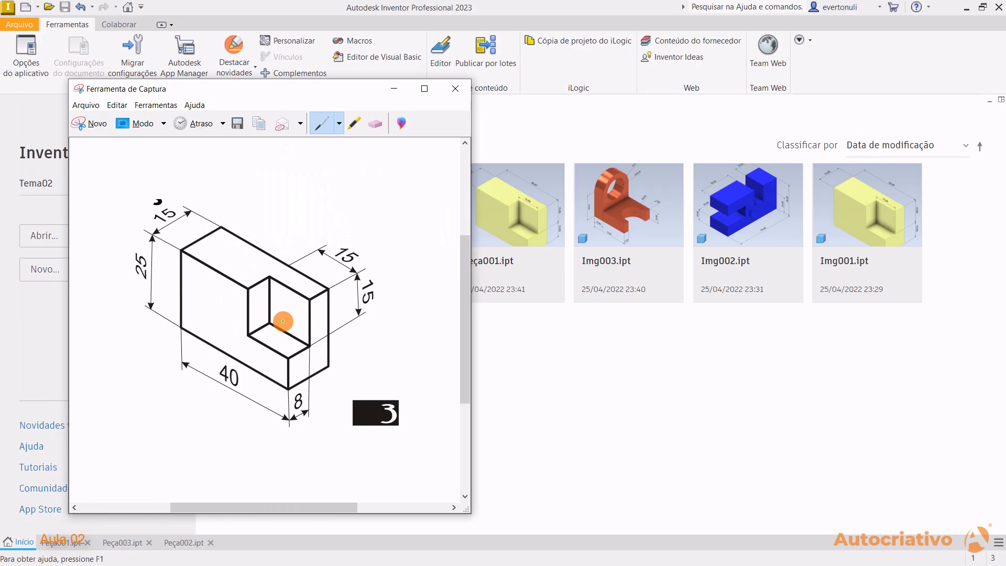
{"action": "left_click_drag", "start_coordinate": [356, 89], "coordinate": [0, 126]}
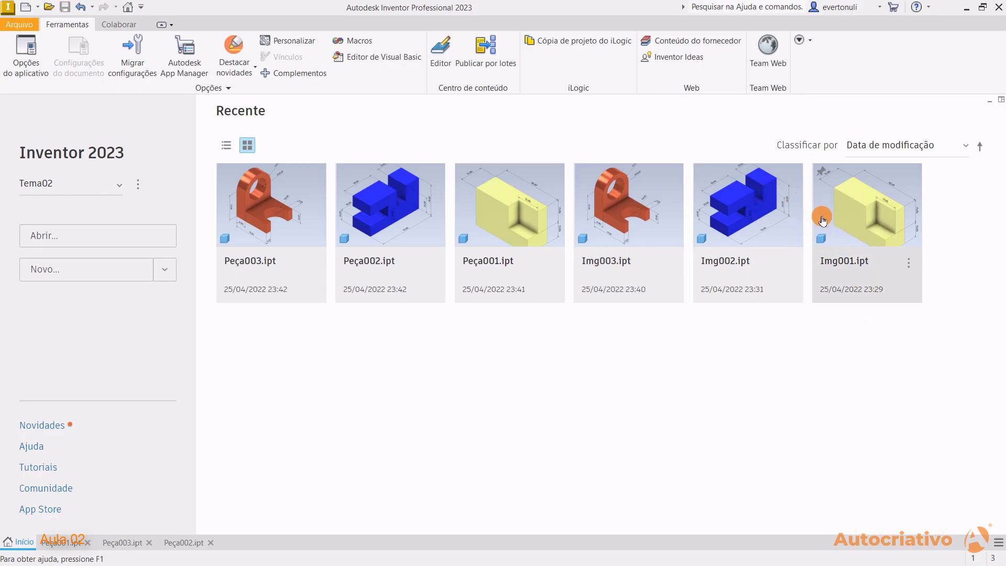
Select Img001.ipt among the recent files and remove it from the list.
{"action": "left_click", "coordinate": [840, 217]}
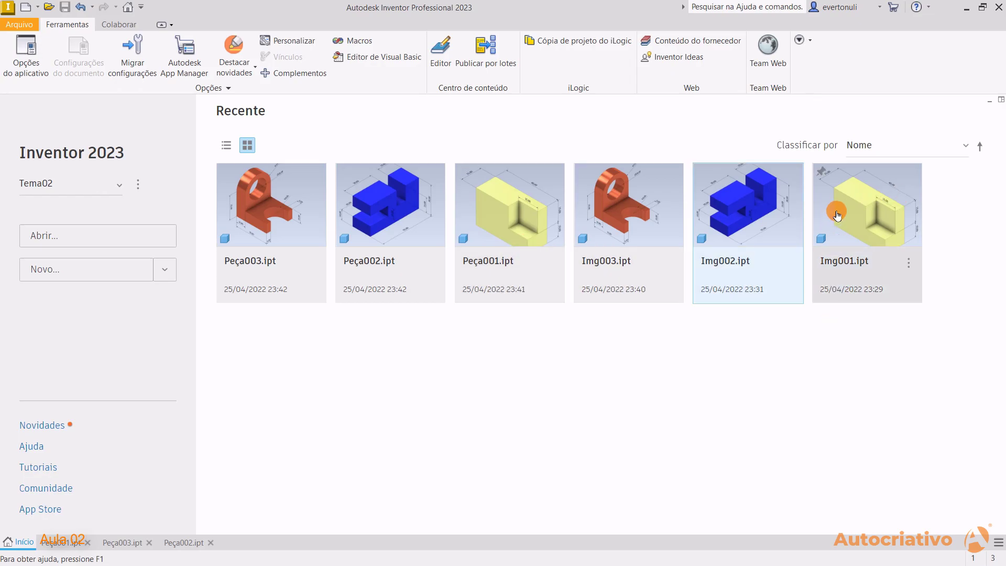
{"action": "left_click", "coordinate": [839, 216]}
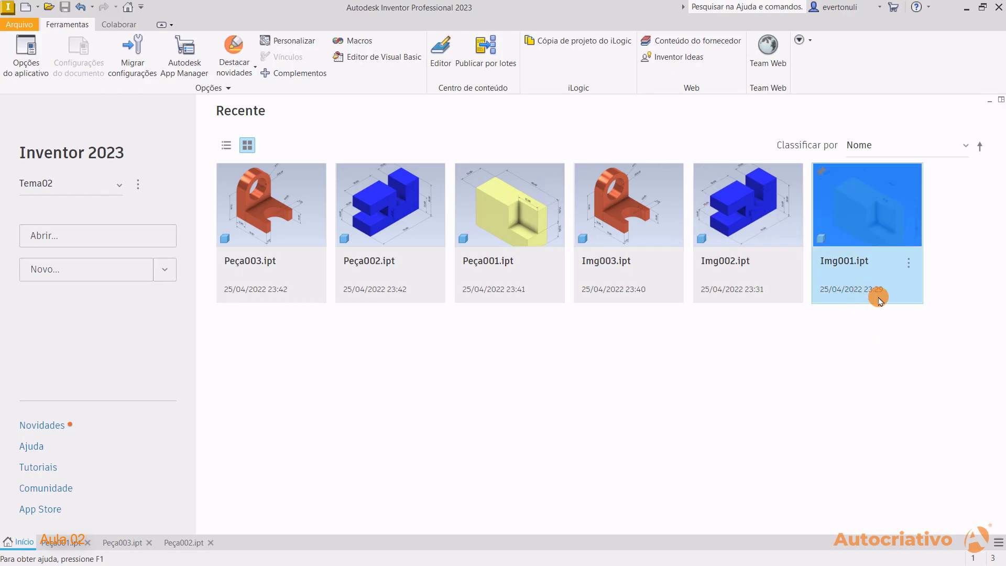
{"action": "left_click", "coordinate": [911, 266]}
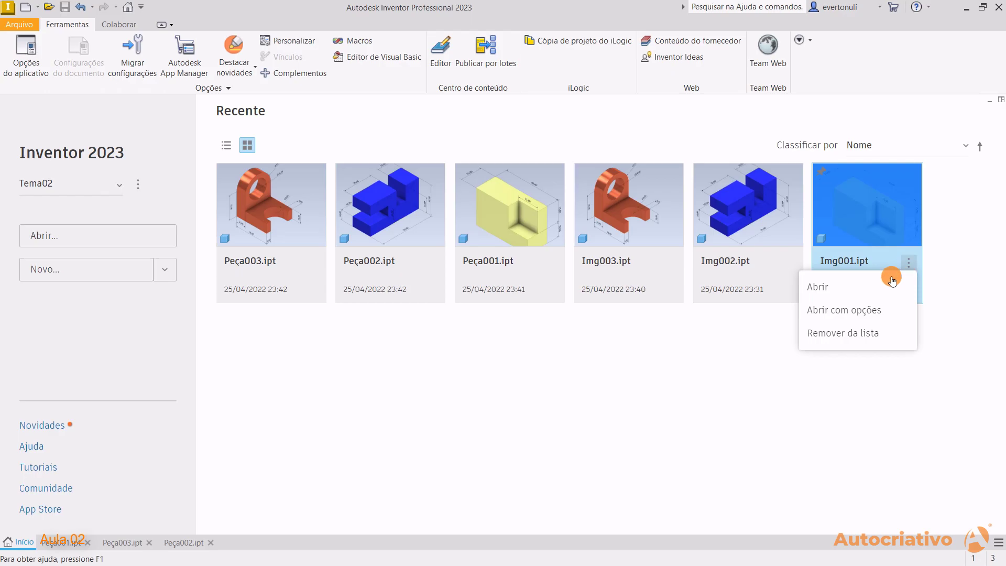
{"action": "left_click", "coordinate": [849, 334]}
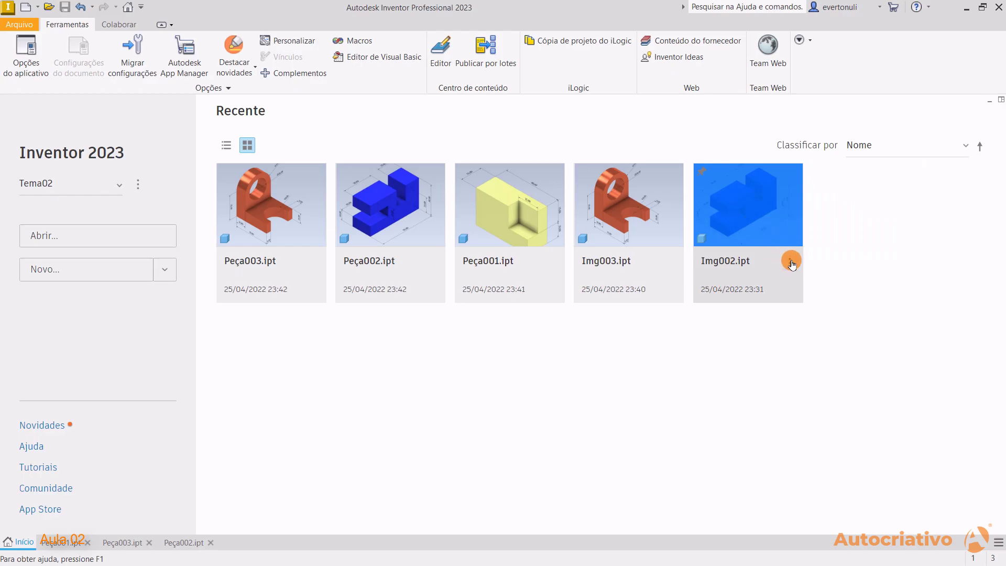
Remove Img002.ipt and Img003.ipt from the recent files list.
{"action": "left_click", "coordinate": [791, 262]}
{"action": "left_click", "coordinate": [732, 334]}
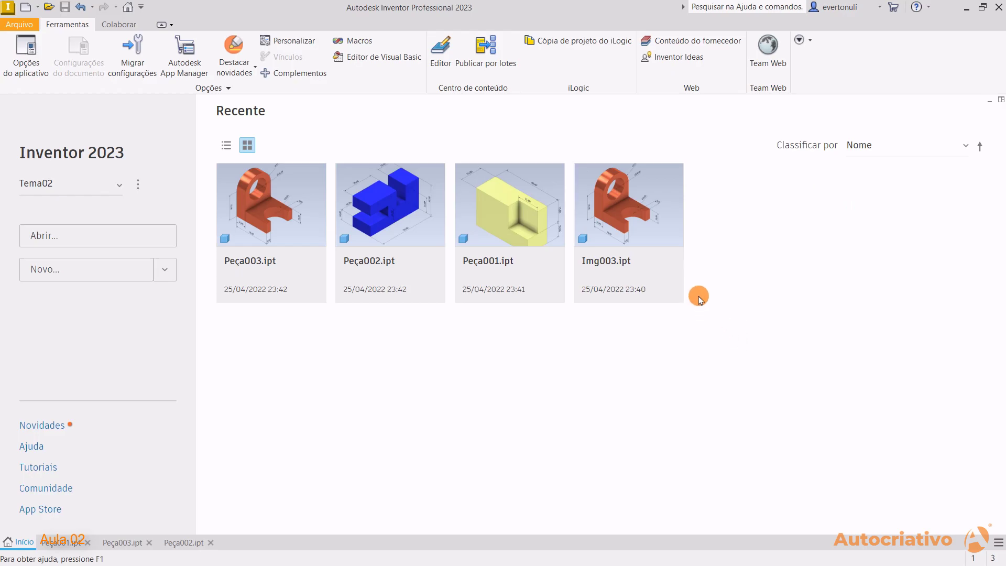
{"action": "left_click", "coordinate": [676, 259]}
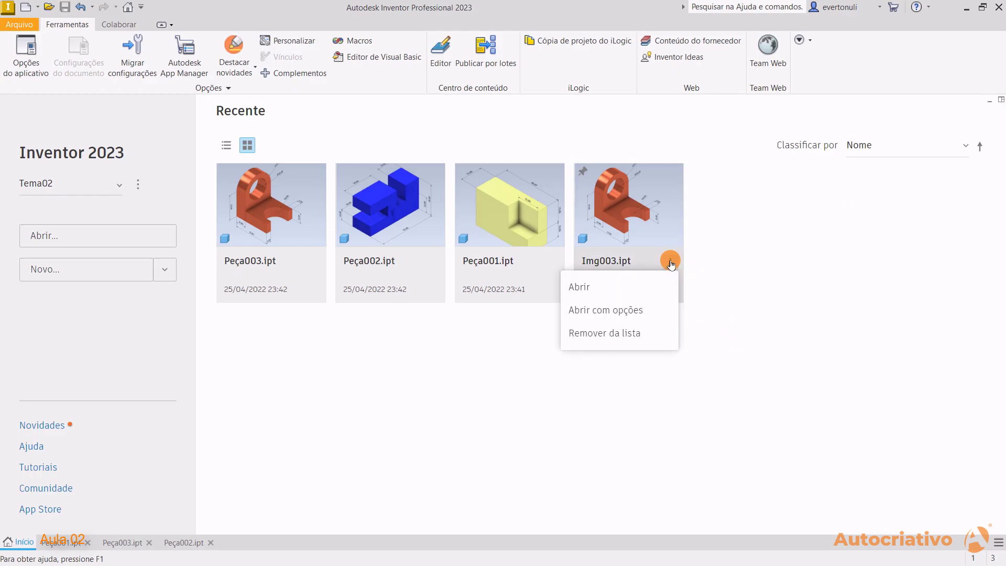
{"action": "left_click", "coordinate": [609, 334]}
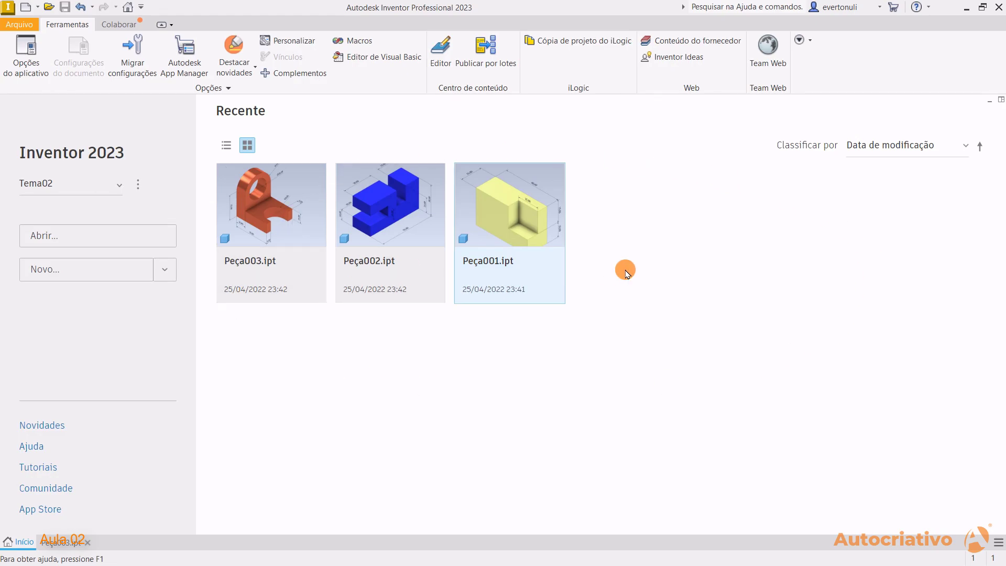
Remove Peça003.ipt from the recent files list.
{"action": "left_click", "coordinate": [314, 262]}
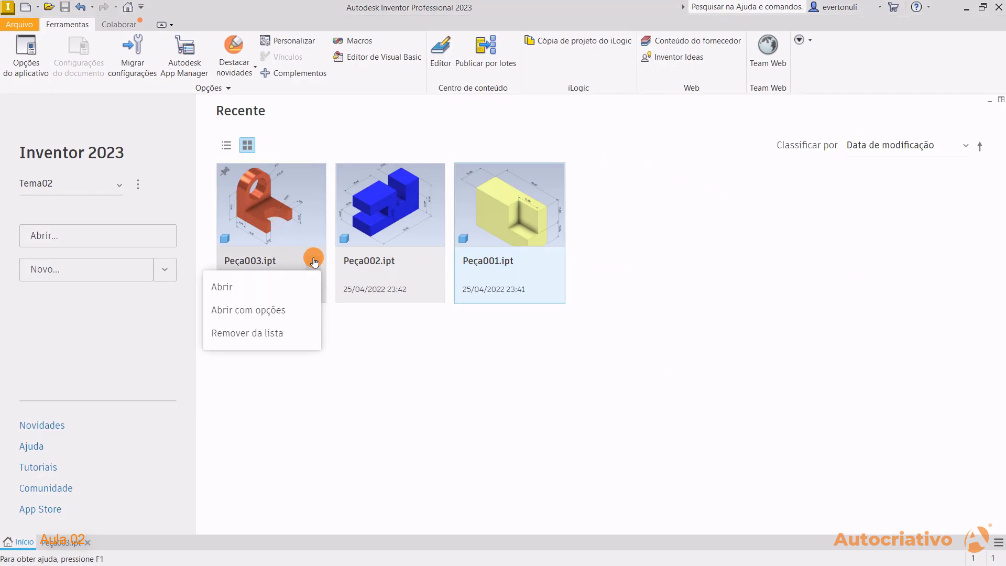
{"action": "left_click", "coordinate": [245, 334]}
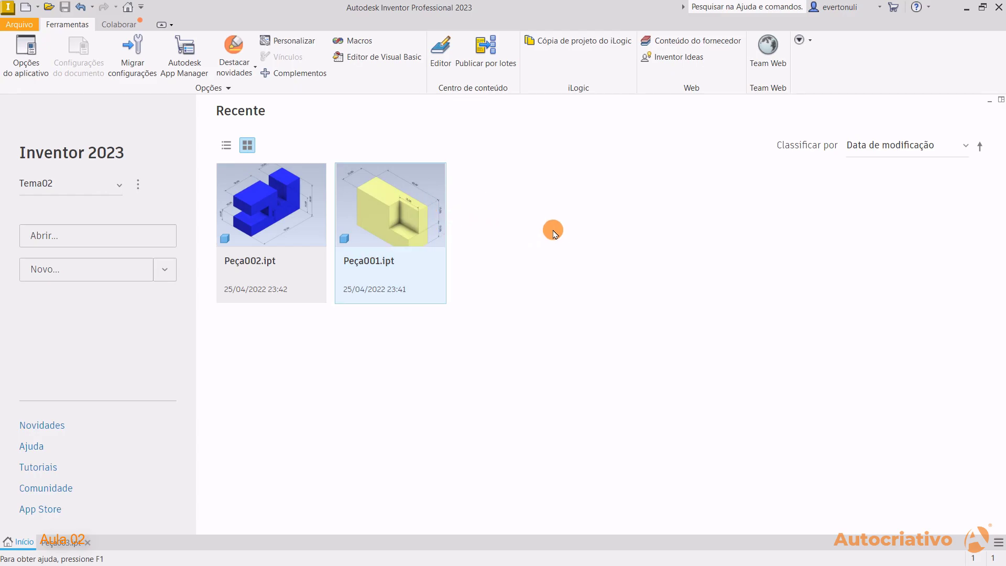
Browse the Tema02 folder for files to open and delete the Peça0003 part file from it.
{"action": "left_click", "coordinate": [49, 7]}
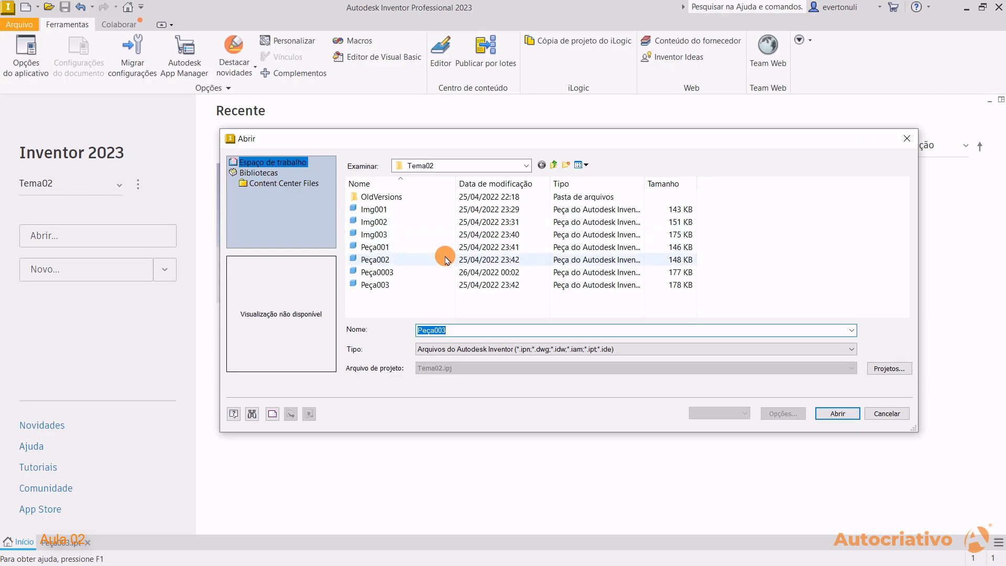
{"action": "left_click_drag", "start_coordinate": [586, 147], "coordinate": [618, 162]}
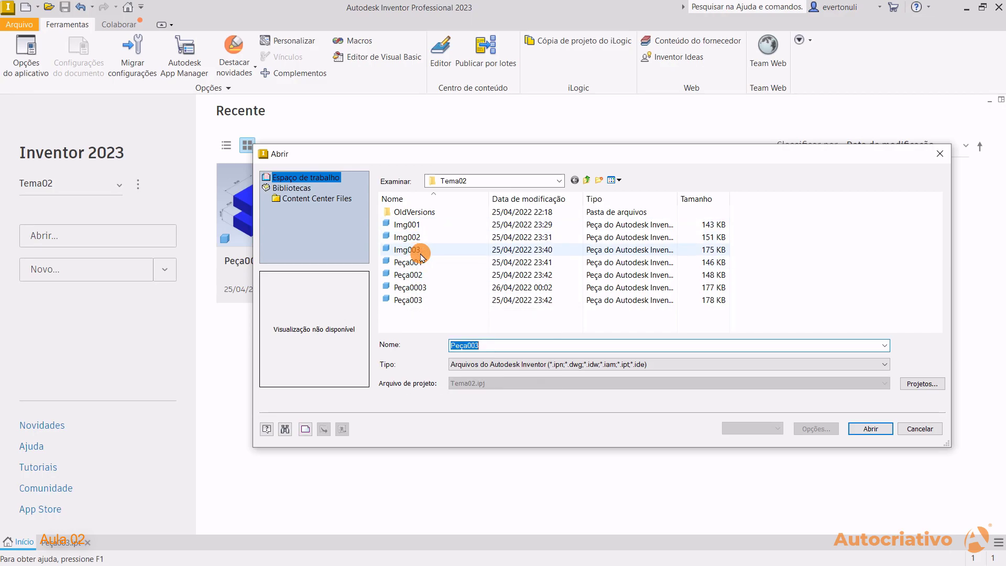
{"action": "left_click", "coordinate": [411, 287]}
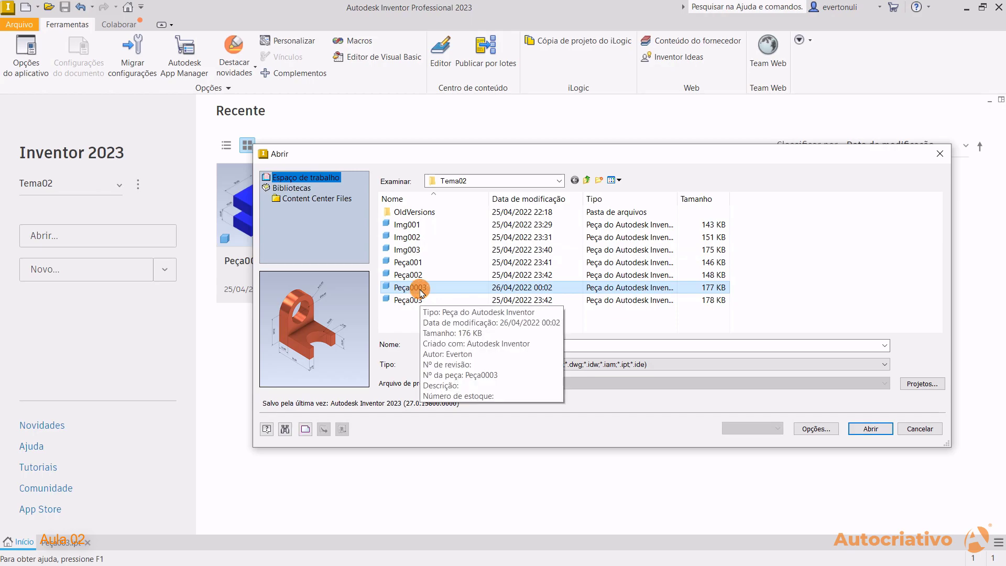
{"action": "key", "text": "Delete"}
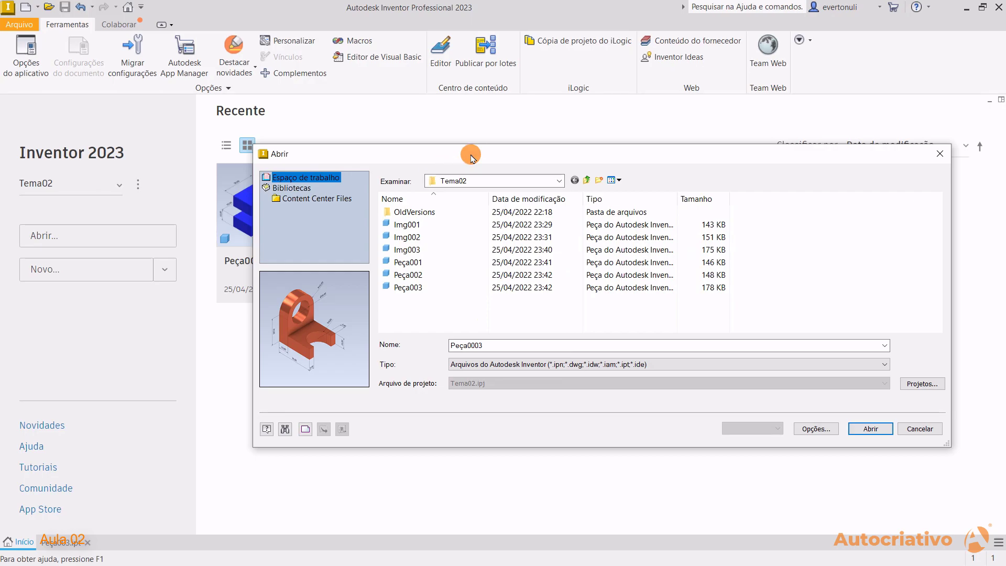
Delete the Img001, Img002 and Img003 part files from the Tema02 folder, and leave the file browser without opening anything.
{"action": "left_click_drag", "start_coordinate": [471, 156], "coordinate": [474, 291]}
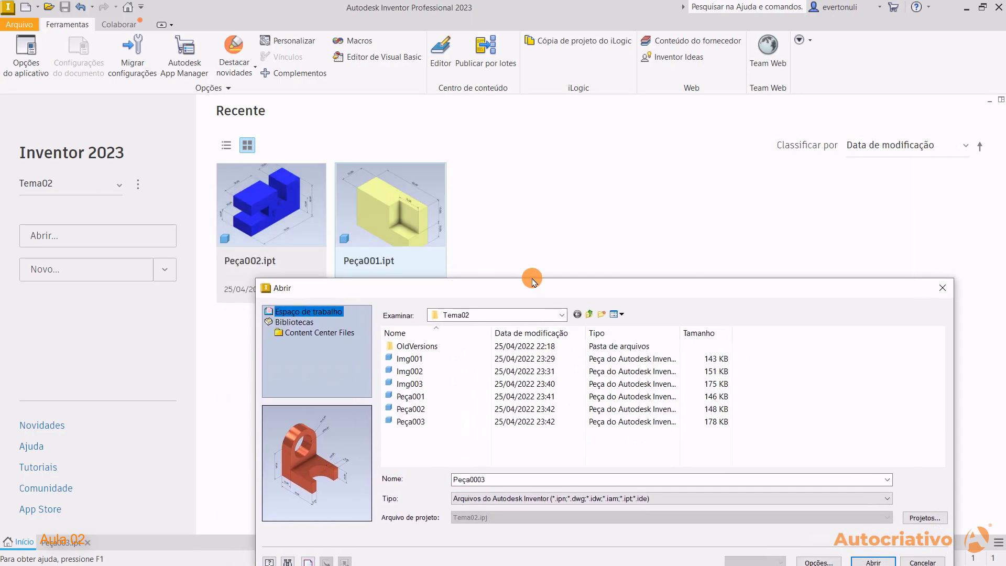
{"action": "left_click_drag", "start_coordinate": [537, 290], "coordinate": [538, 286]}
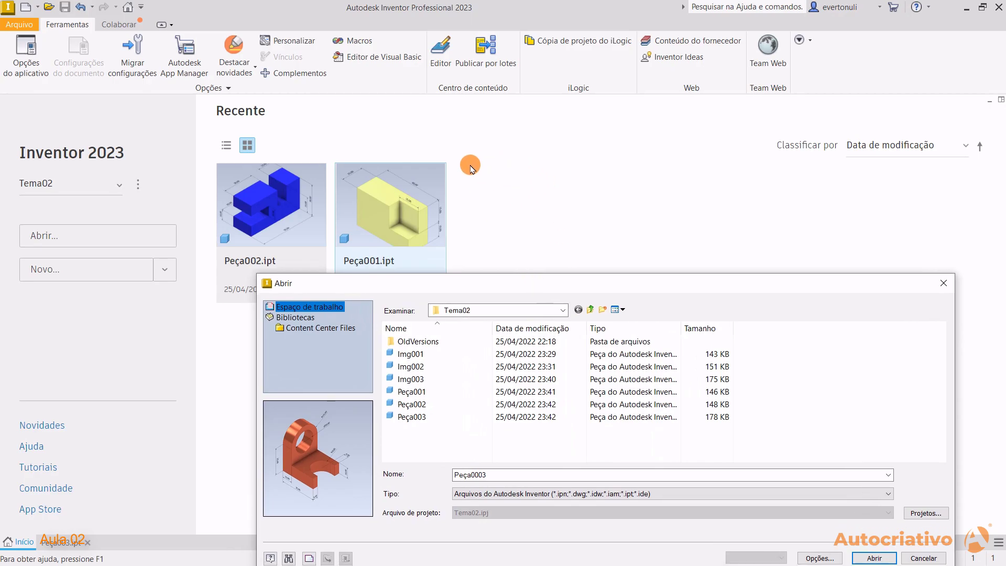
{"action": "left_click_drag", "start_coordinate": [458, 286], "coordinate": [448, 180]}
{"action": "left_click_drag", "start_coordinate": [513, 177], "coordinate": [479, 143]}
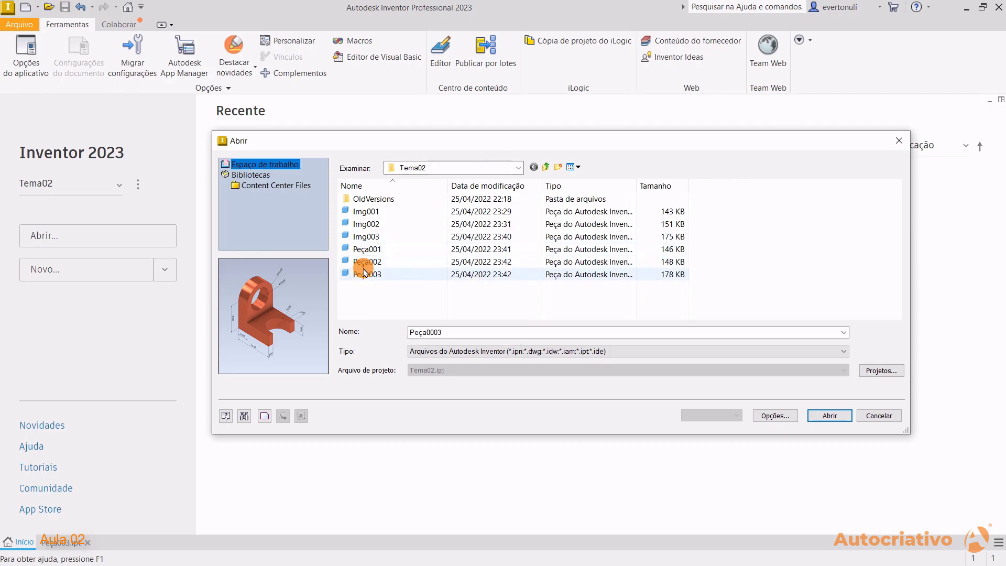
{"action": "left_click_drag", "start_coordinate": [410, 237], "coordinate": [377, 239]}
{"action": "left_click", "coordinate": [404, 214], "text": "ctrl"}
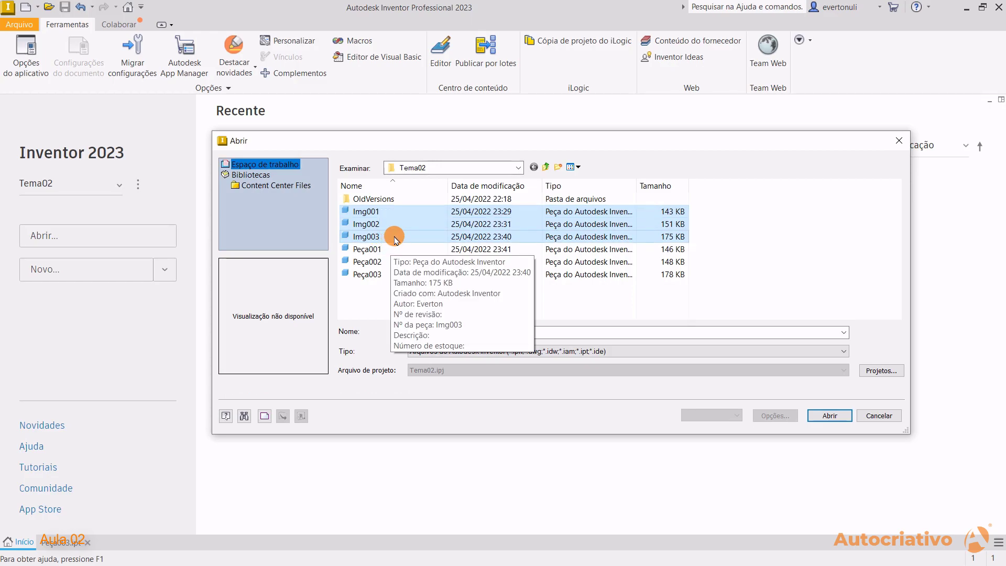
{"action": "key", "text": "Delete"}
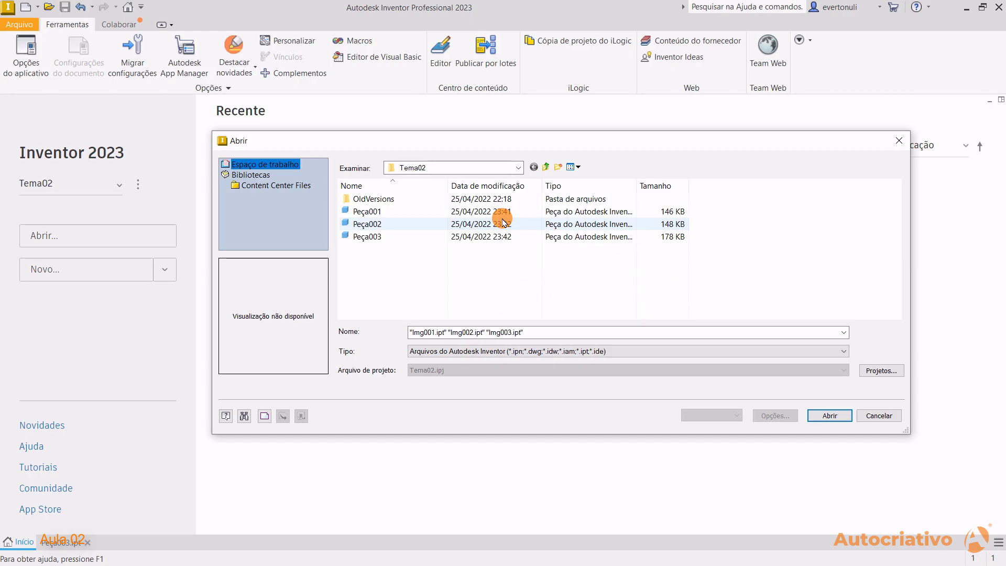
{"action": "mouse_move", "coordinate": [637, 146]}
{"action": "left_mouse_down"}
{"action": "mouse_move", "coordinate": [673, 141]}
{"action": "mouse_move", "coordinate": [643, 146]}
{"action": "left_mouse_up"}
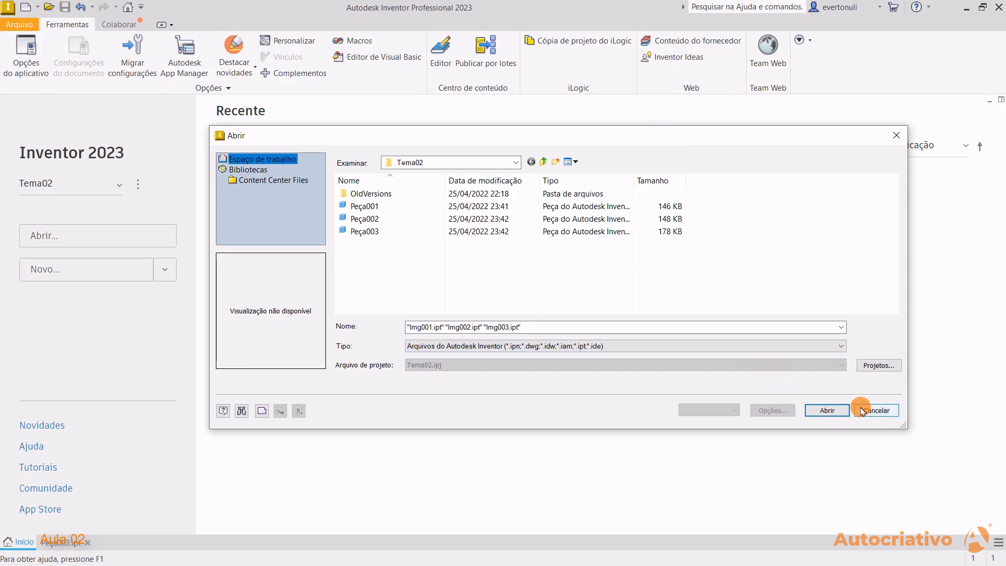
{"action": "left_click", "coordinate": [898, 137]}
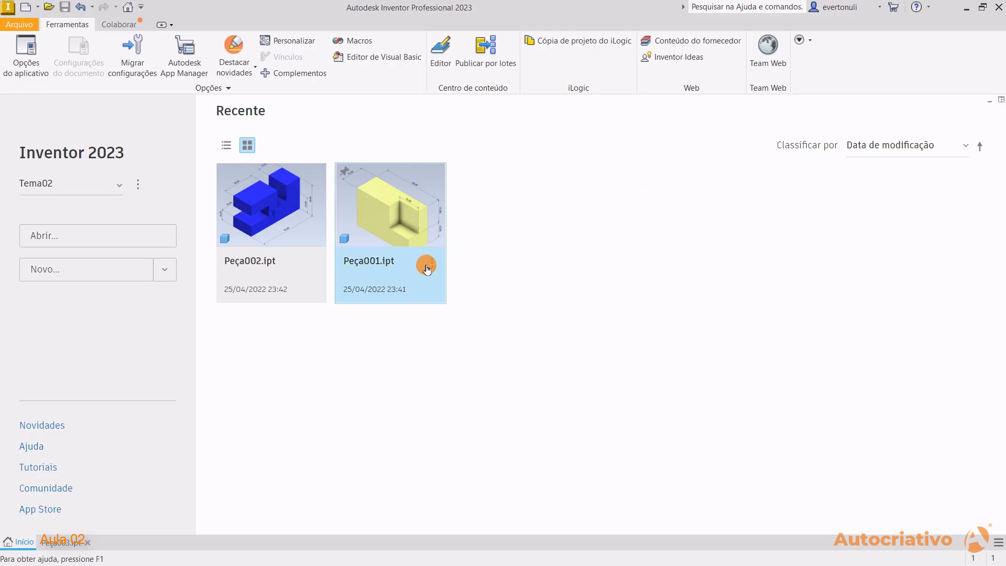
Show and dismiss the file actions for Peça001.ipt, and display the recent files as a detailed list.
{"action": "left_click", "coordinate": [427, 267]}
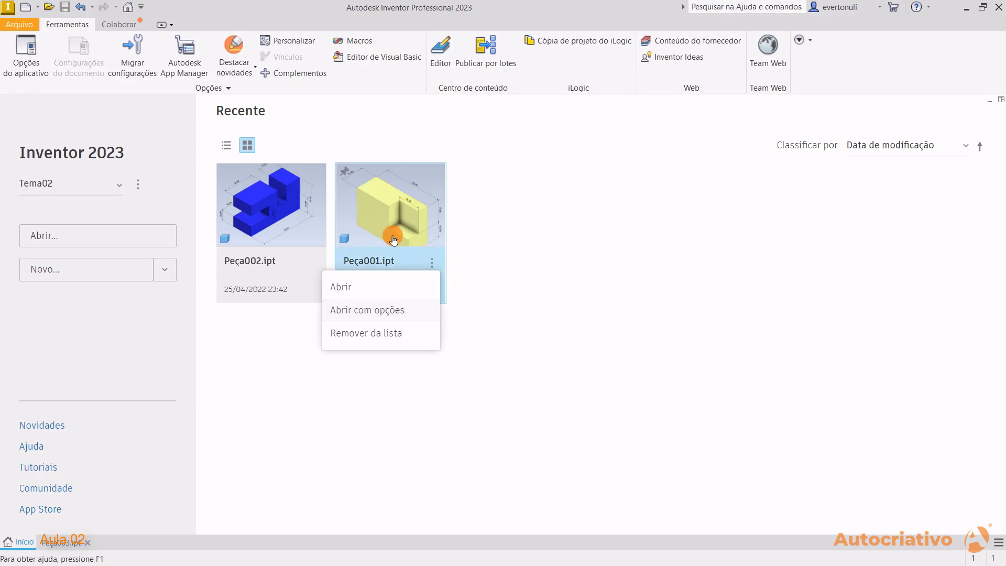
{"action": "left_click", "coordinate": [518, 222]}
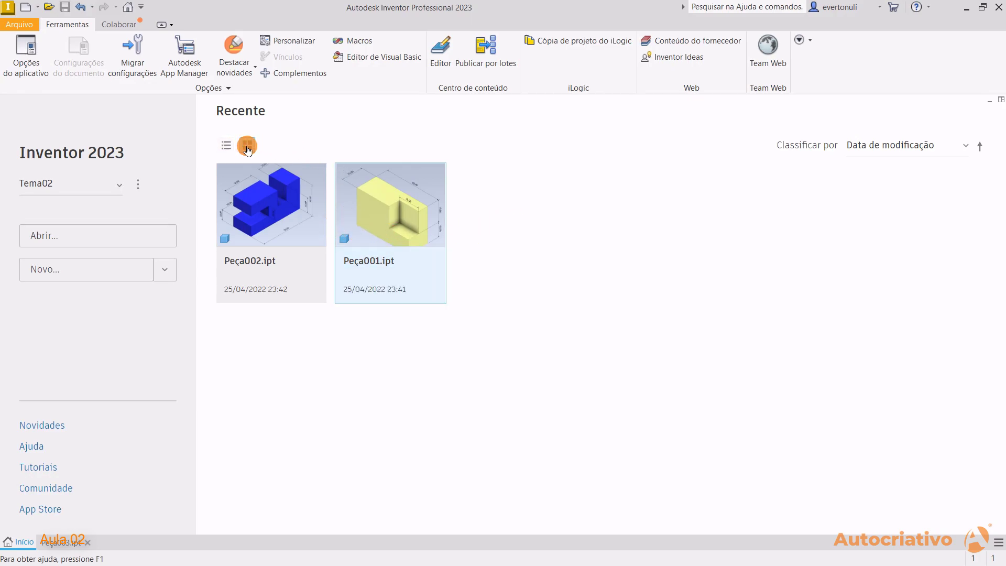
{"action": "left_click", "coordinate": [228, 147]}
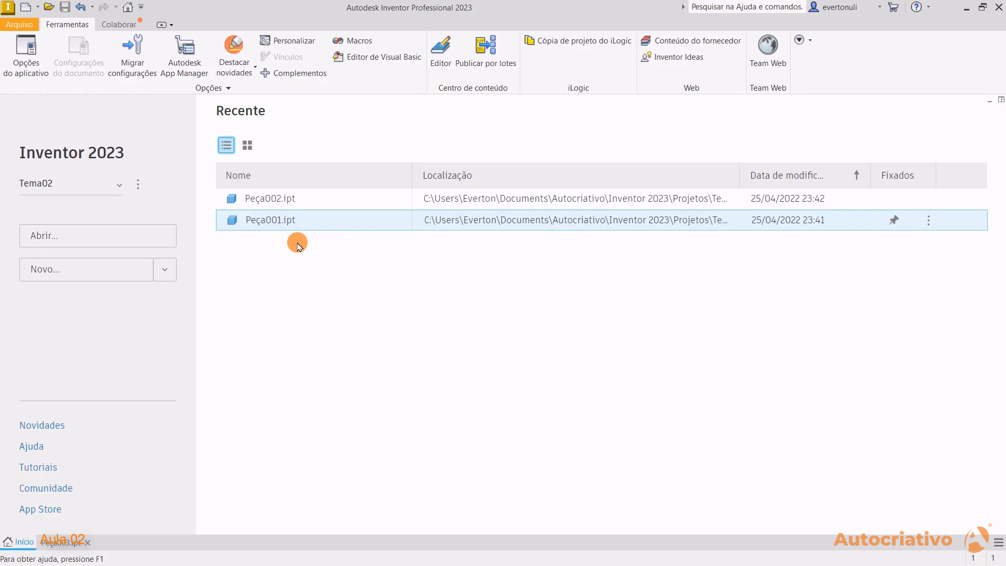
Open Peça003 from the Tema02 folder and close its document.
{"action": "left_click", "coordinate": [76, 244]}
{"action": "double_click", "coordinate": [359, 231]}
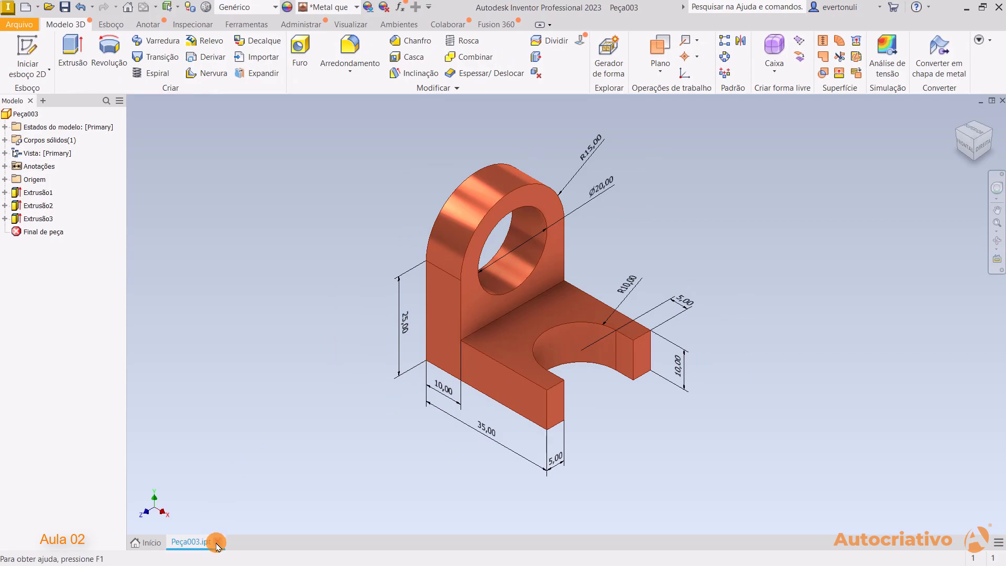
{"action": "left_click", "coordinate": [217, 542]}
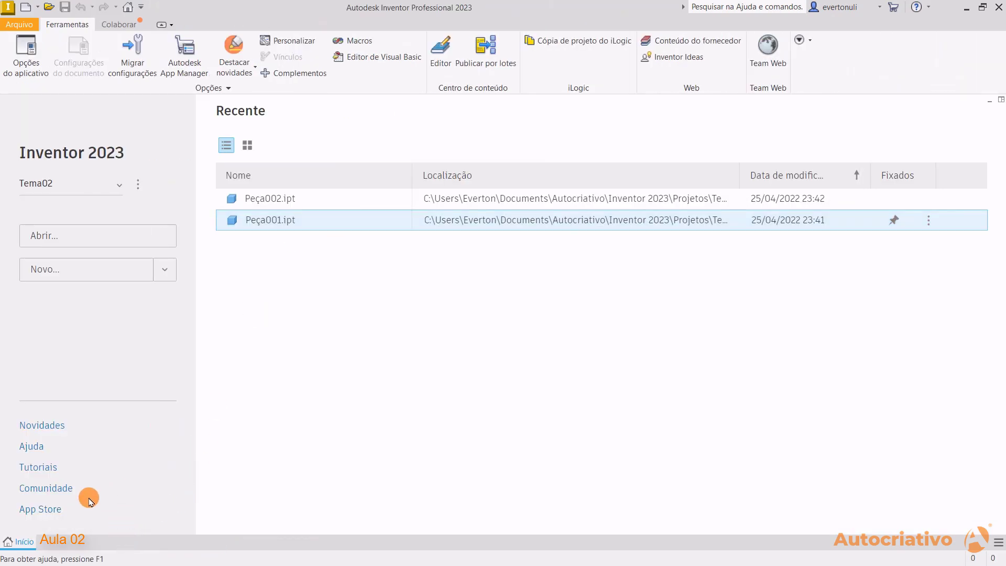
Reopen Peça003 from the Tema02 folder, and return to the home page with the recent files shown as thumbnails.
{"action": "left_click", "coordinate": [75, 237]}
{"action": "double_click", "coordinate": [377, 226]}
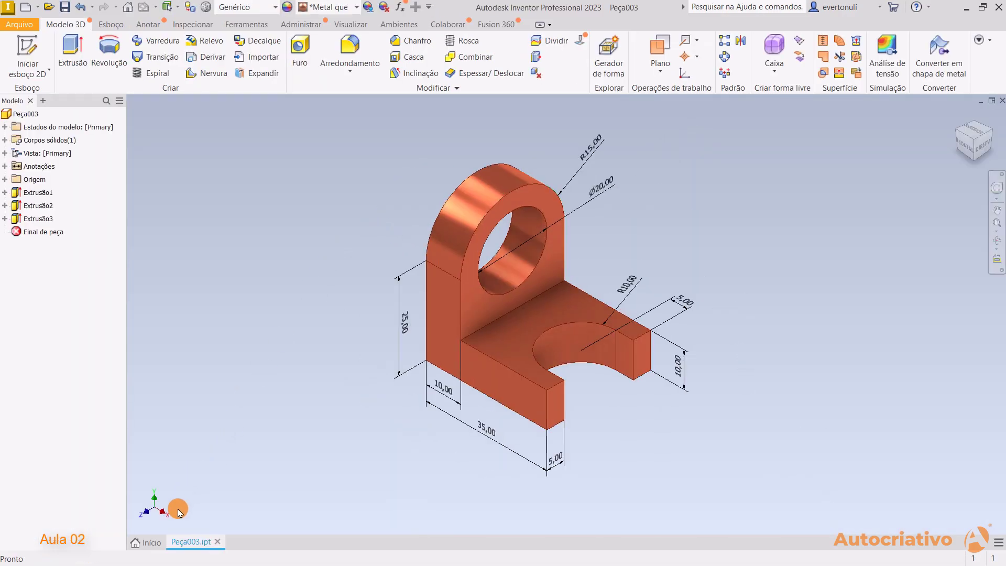
{"action": "left_click", "coordinate": [147, 542]}
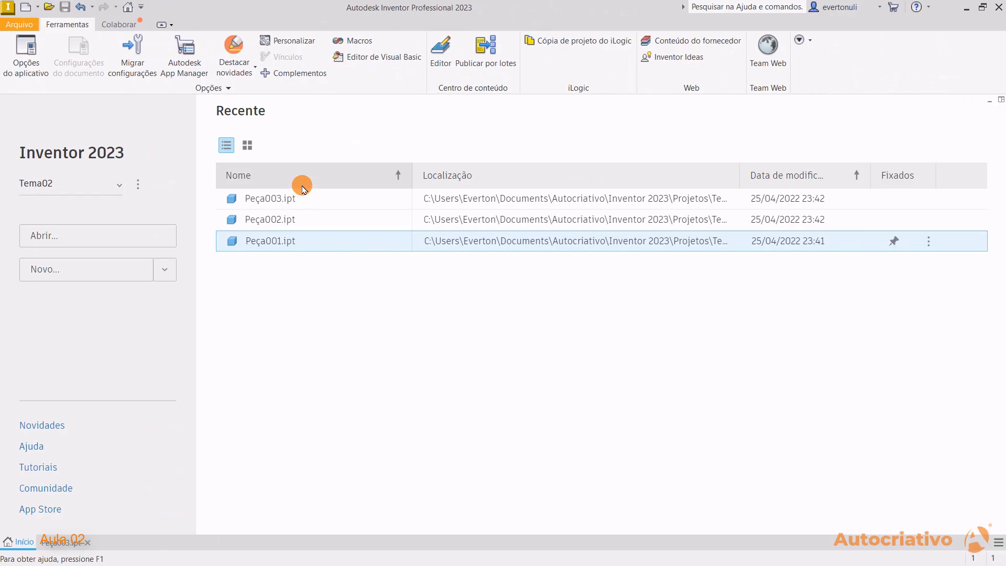
{"action": "left_click", "coordinate": [248, 146]}
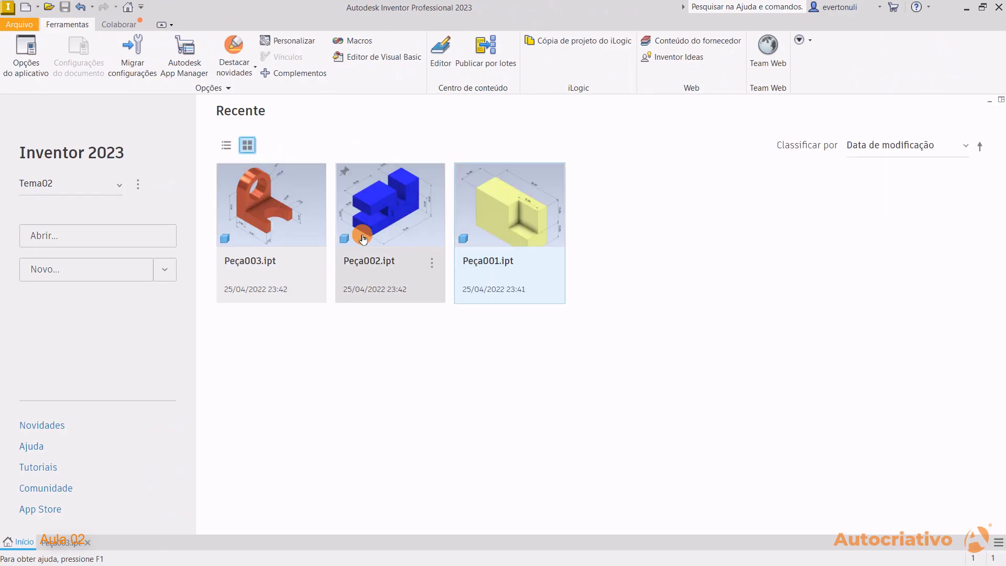